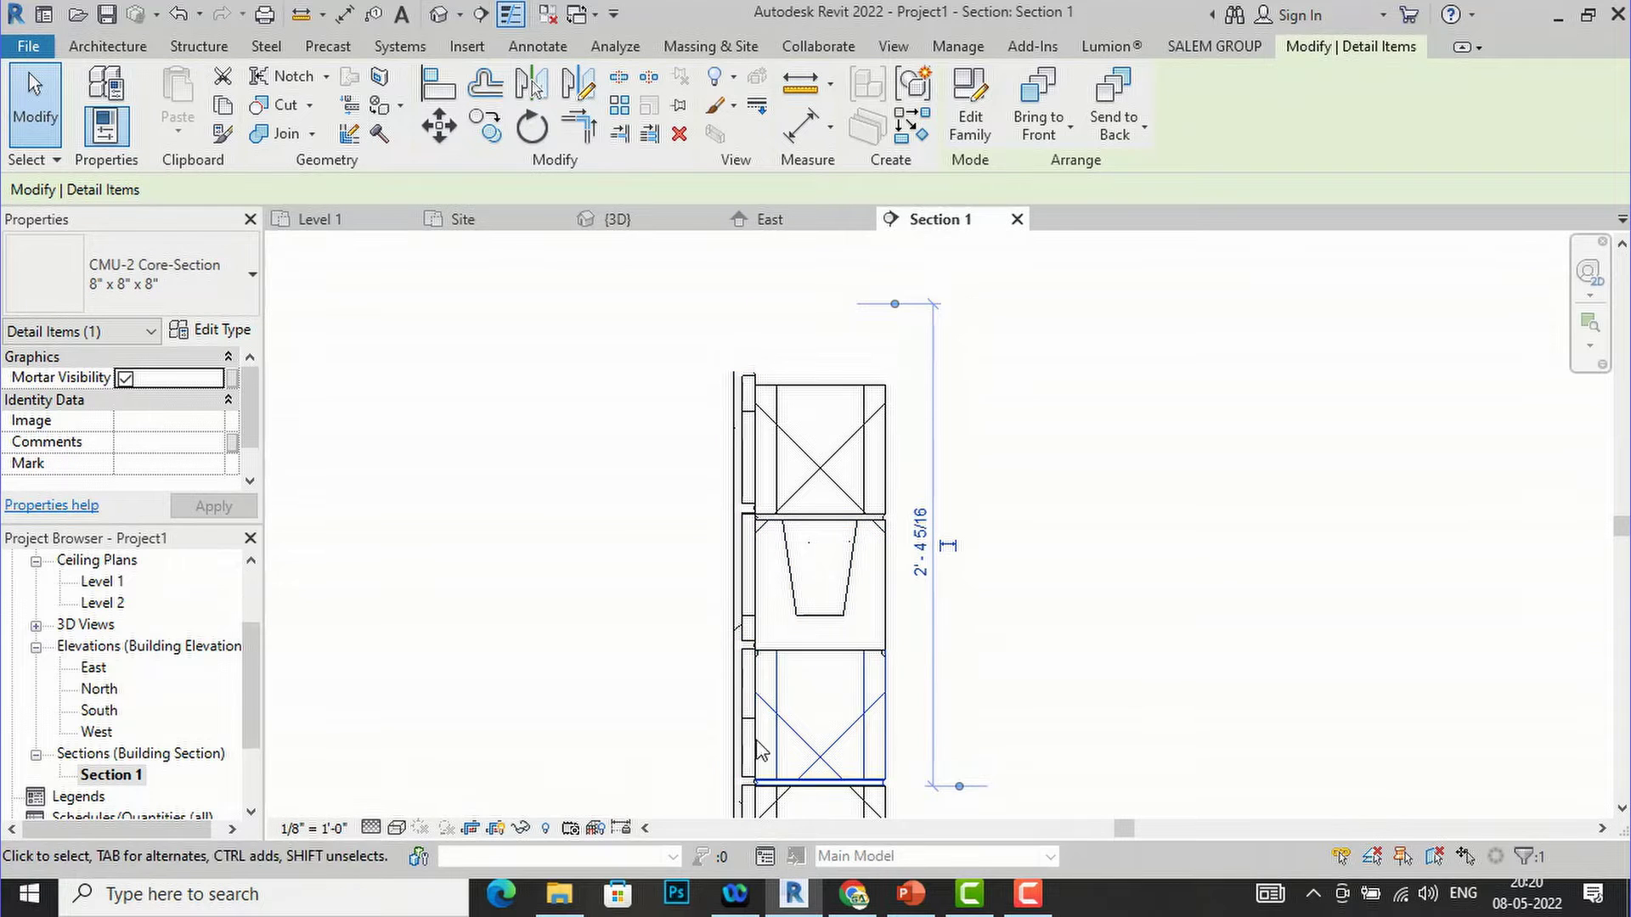
- Inspect the bond beam and CMU block properties, then bring up the PowerPoint bond beam slide
scroll(705, 544, "down", 2)
left_click(806, 597)
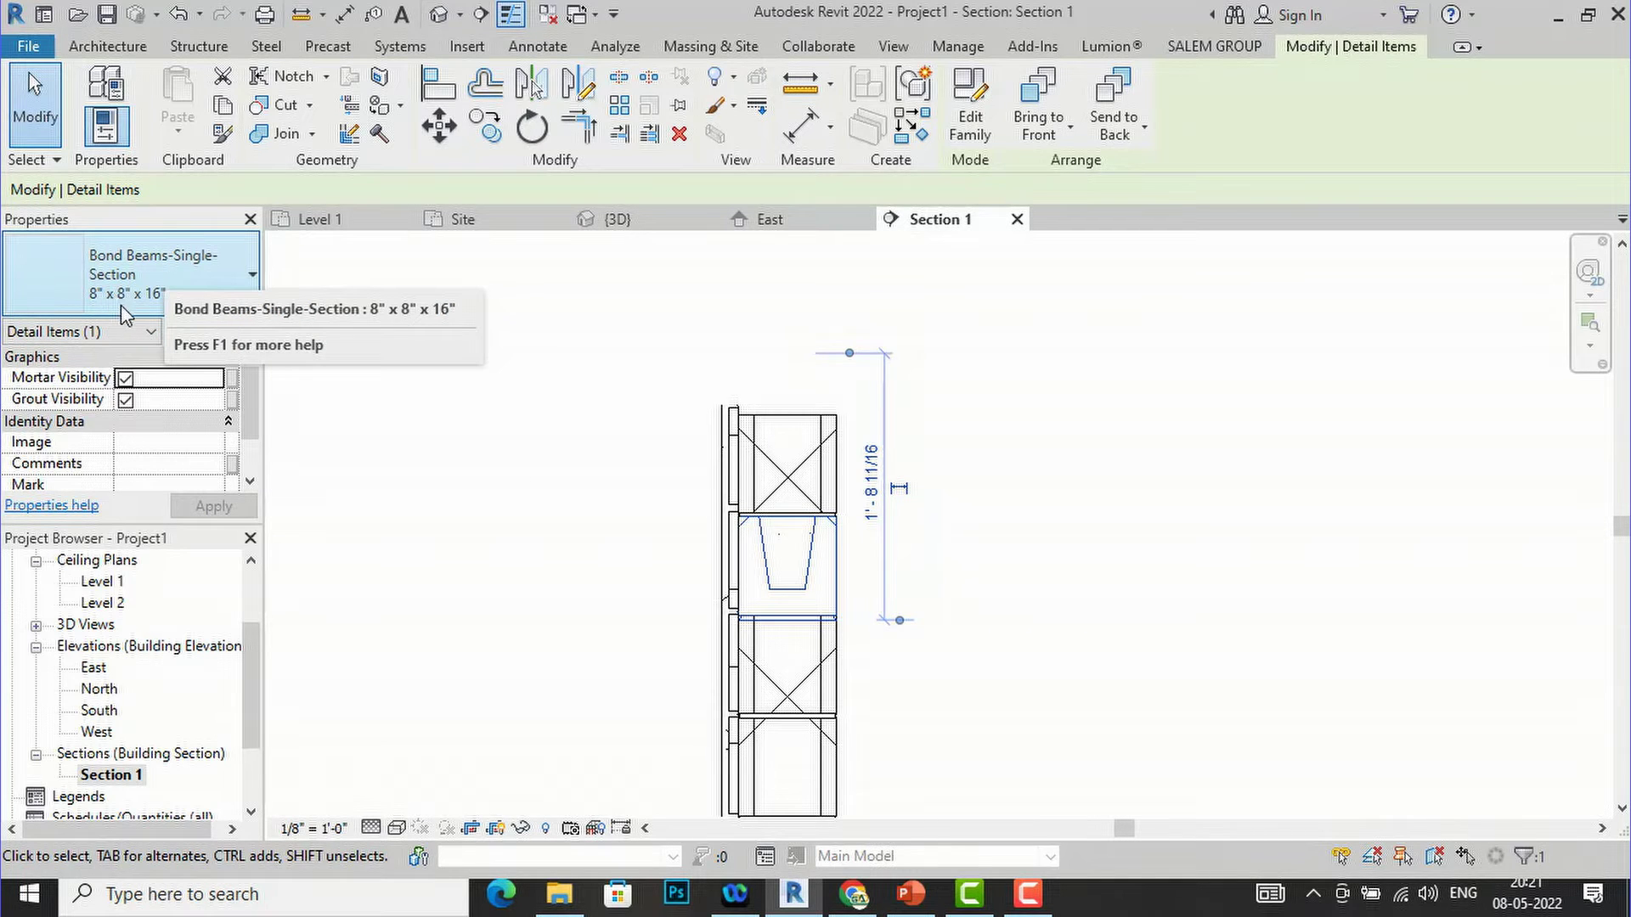
left_click(833, 675)
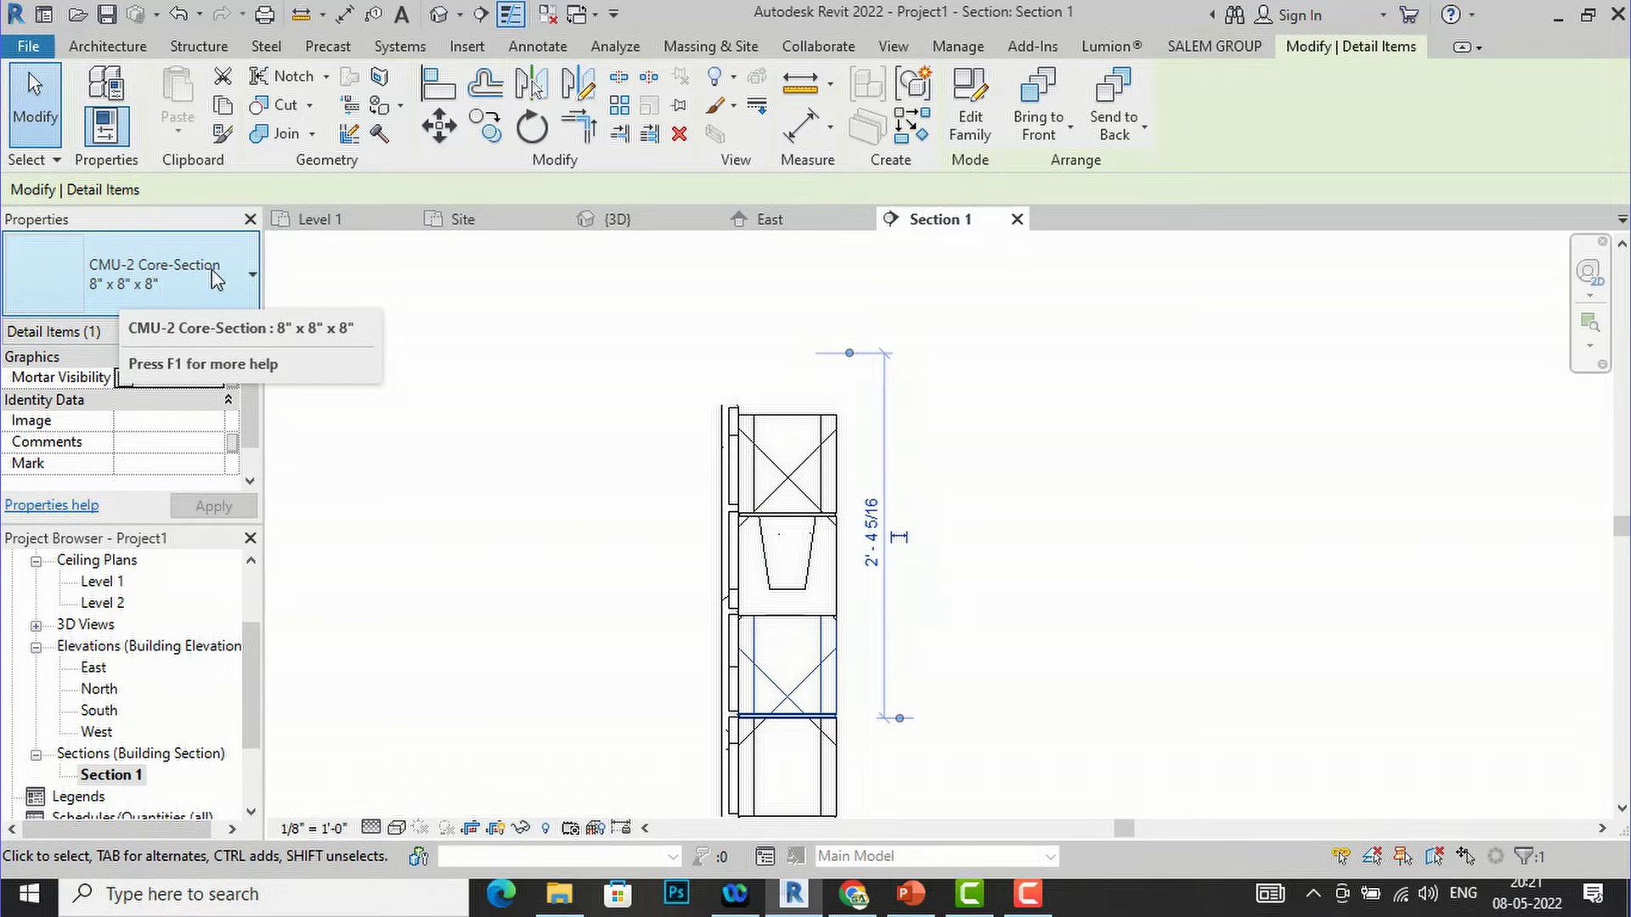
left_click(626, 539)
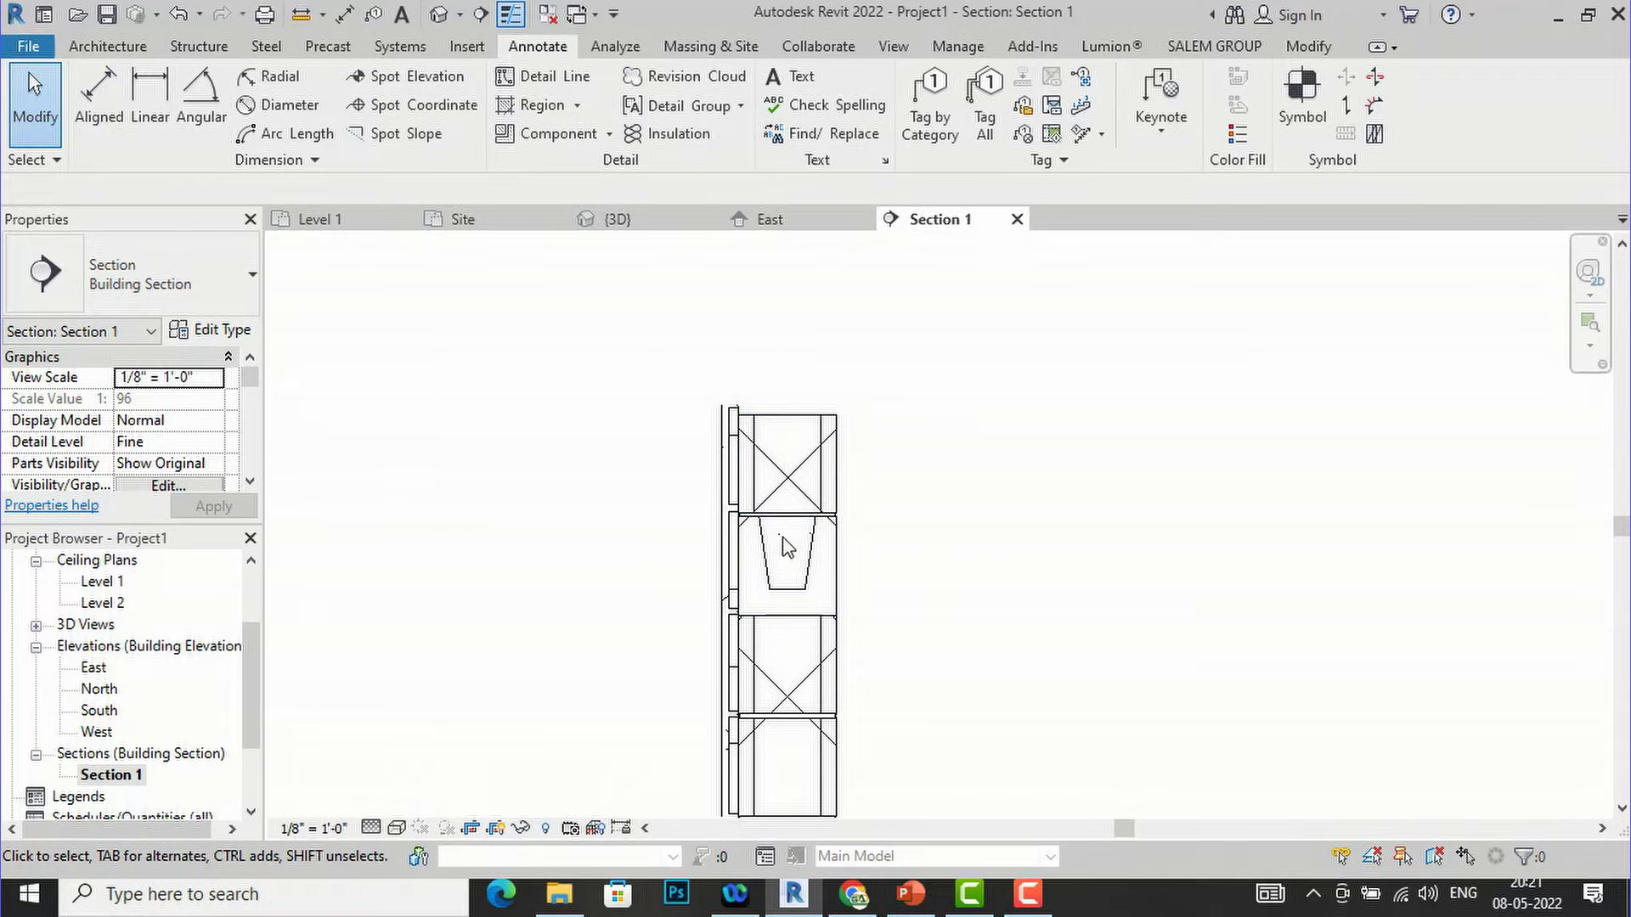
scroll(785, 546, "up", 2)
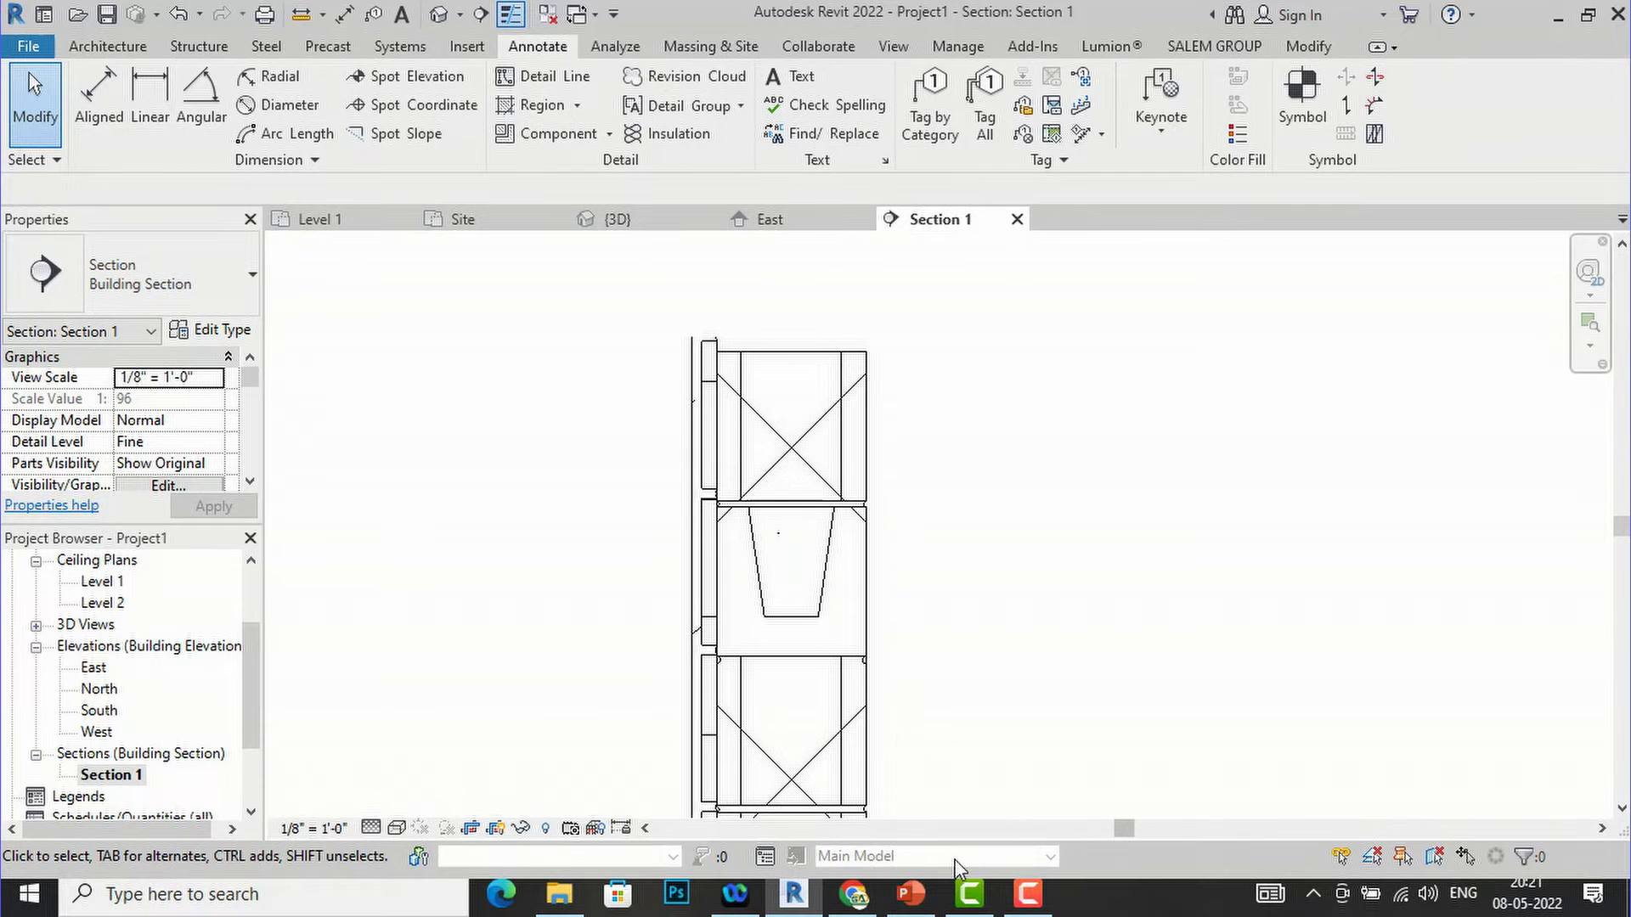
left_click(911, 893)
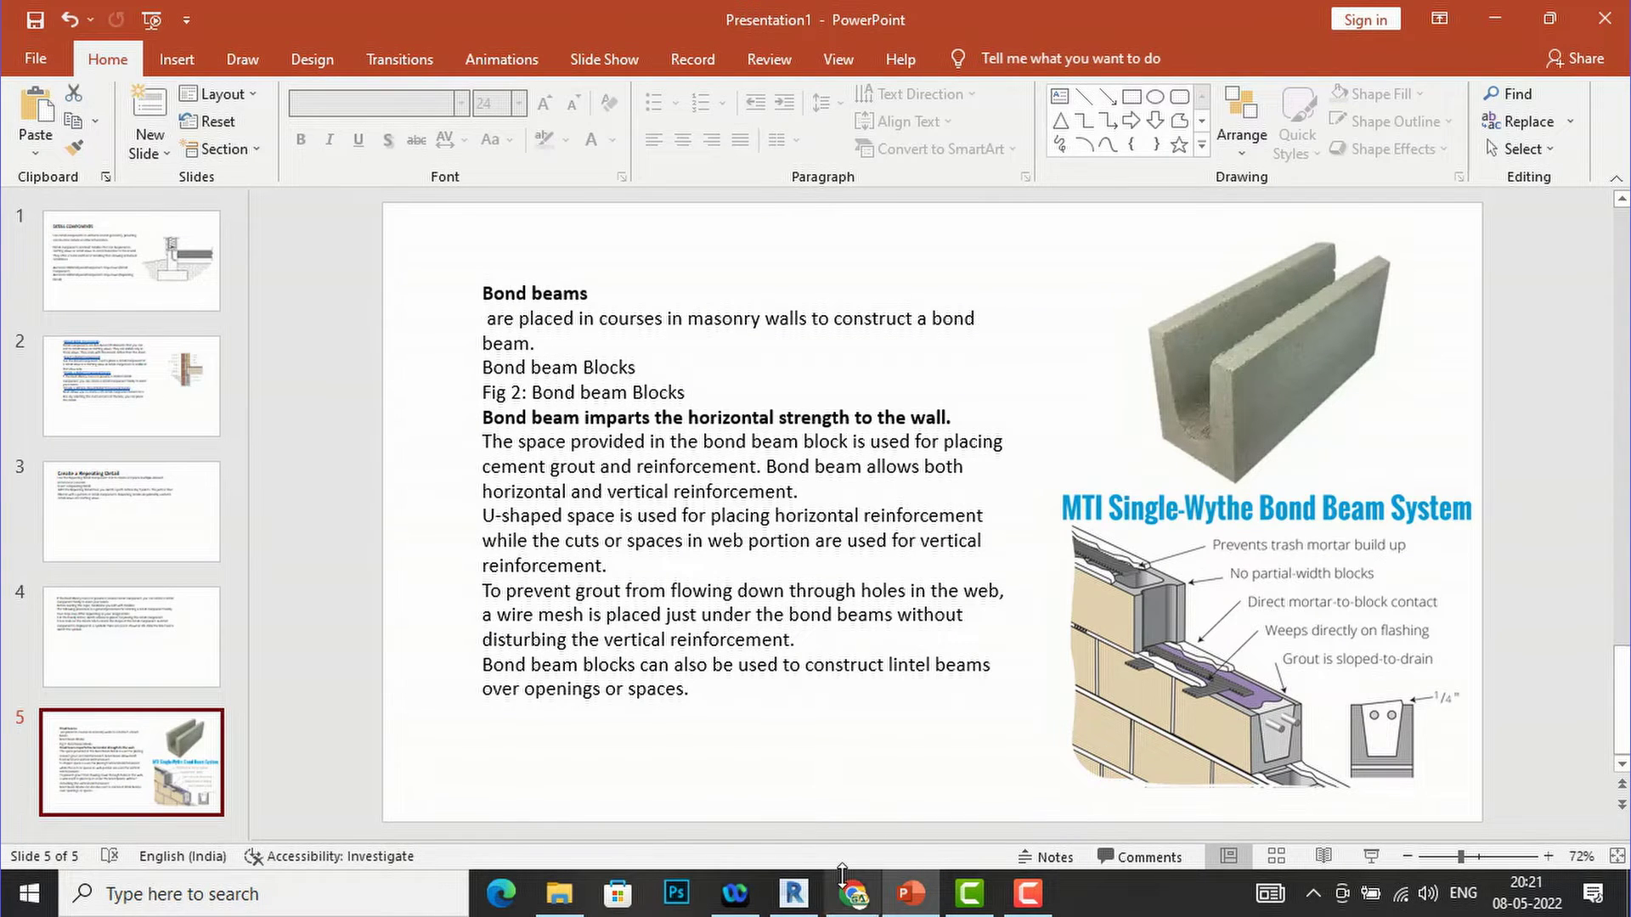
- Switch from PowerPoint back to the Revit Section 1 view
left_click(794, 894)
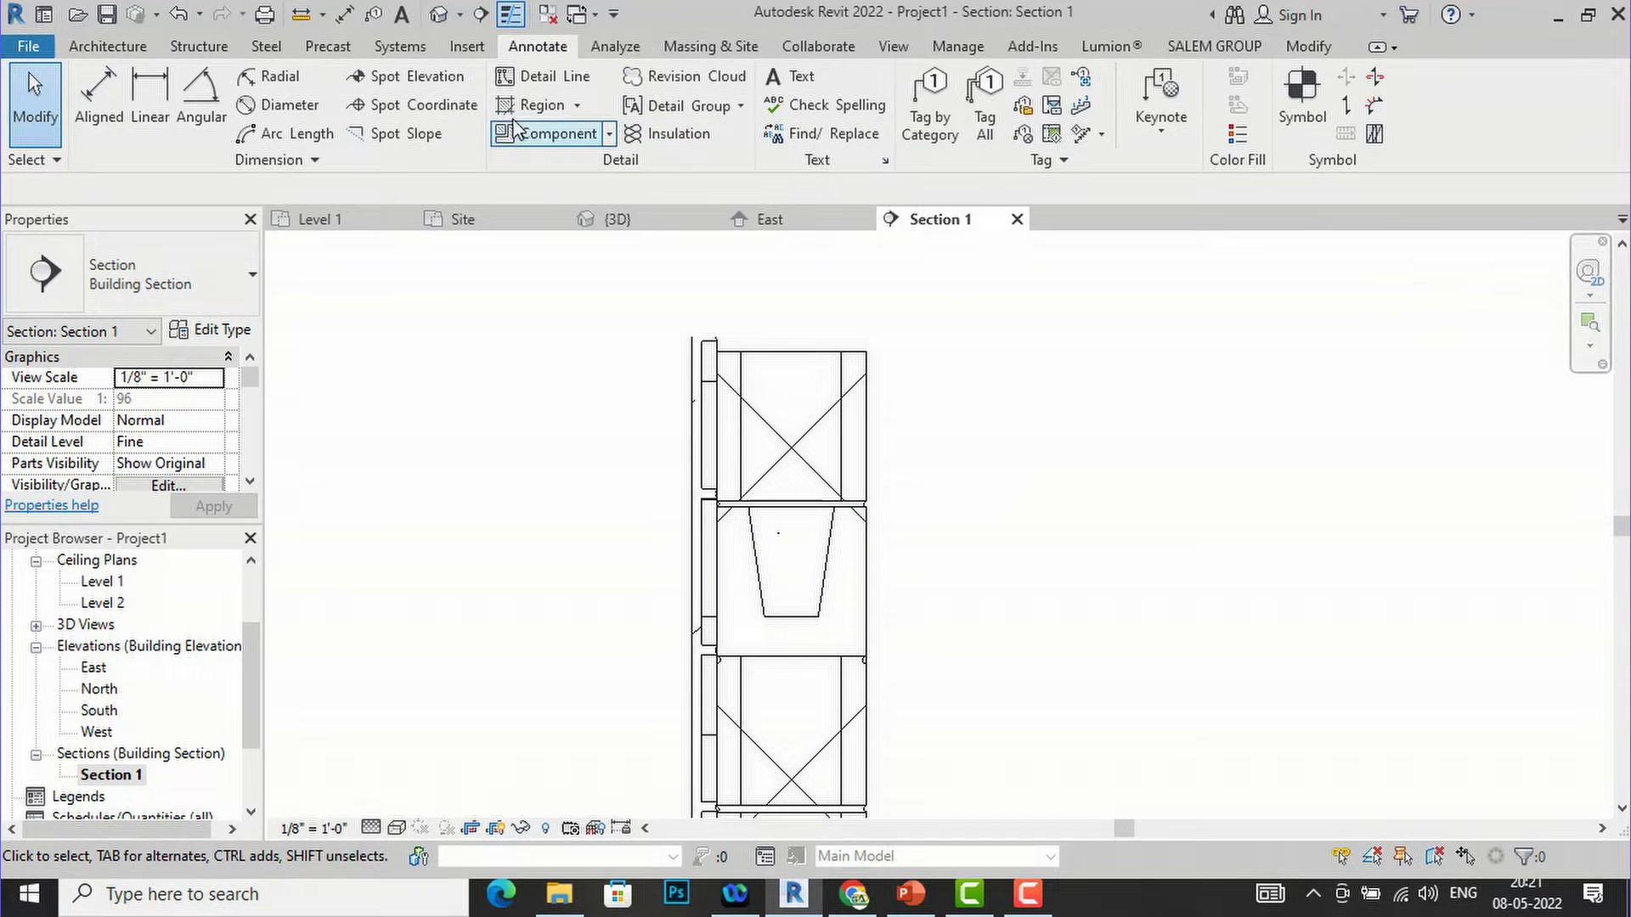
- Load Reinf Bar Section.rfa from English-Imperial > Detail Items > Div 03-Concrete > 032100-Reinforcing Steel
left_click(609, 134)
left_click(594, 173)
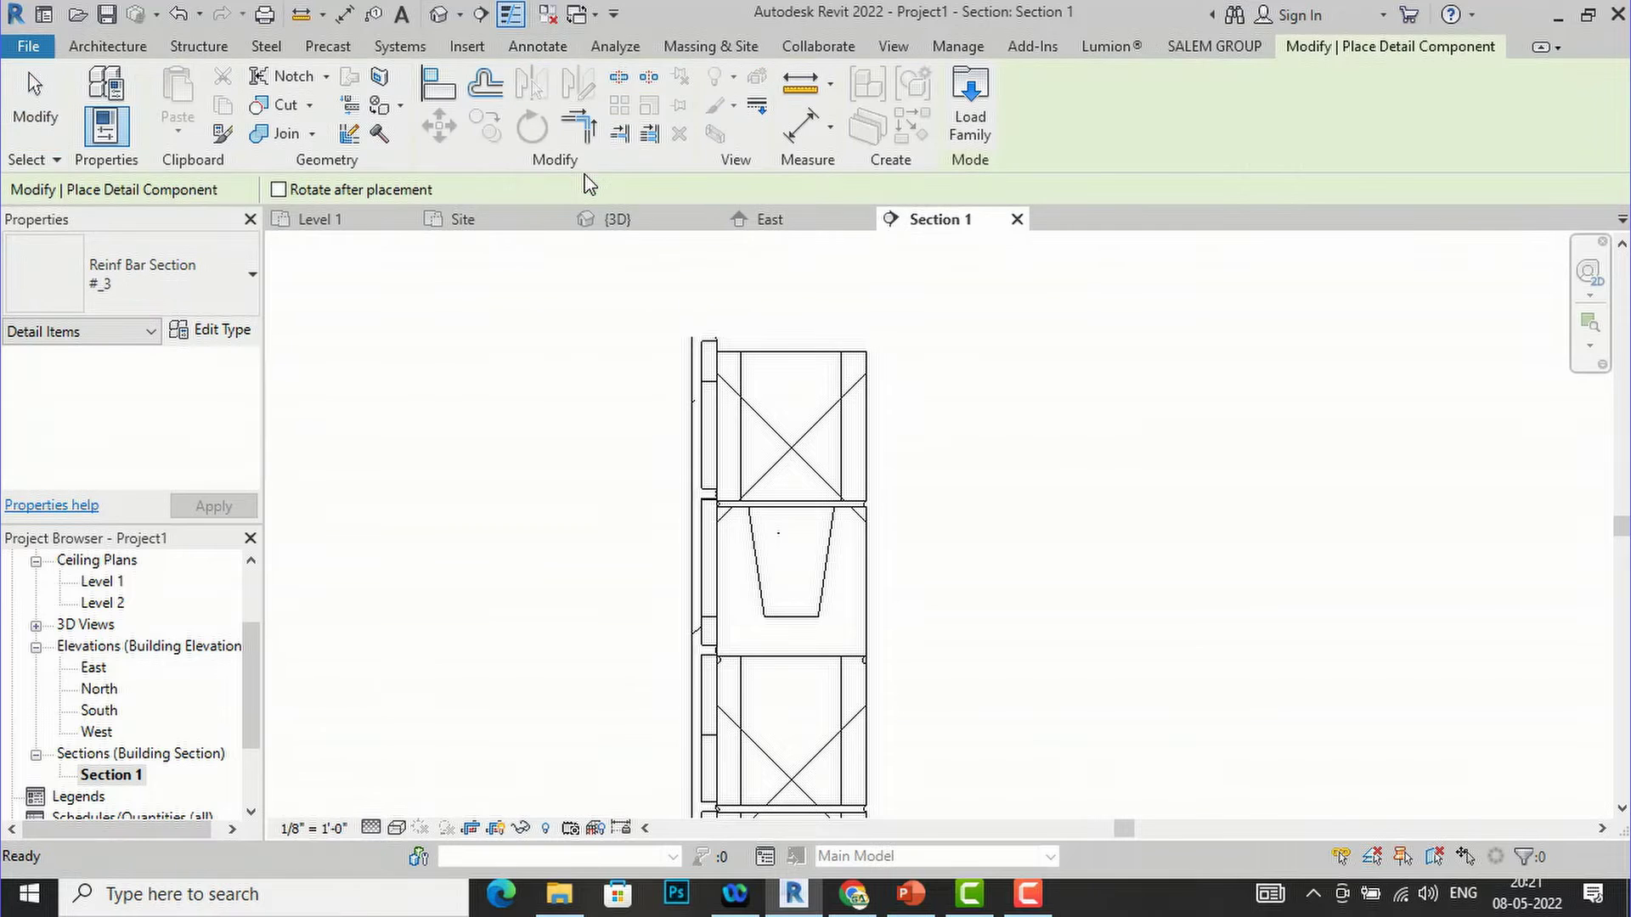
left_click(985, 104)
left_click(935, 201)
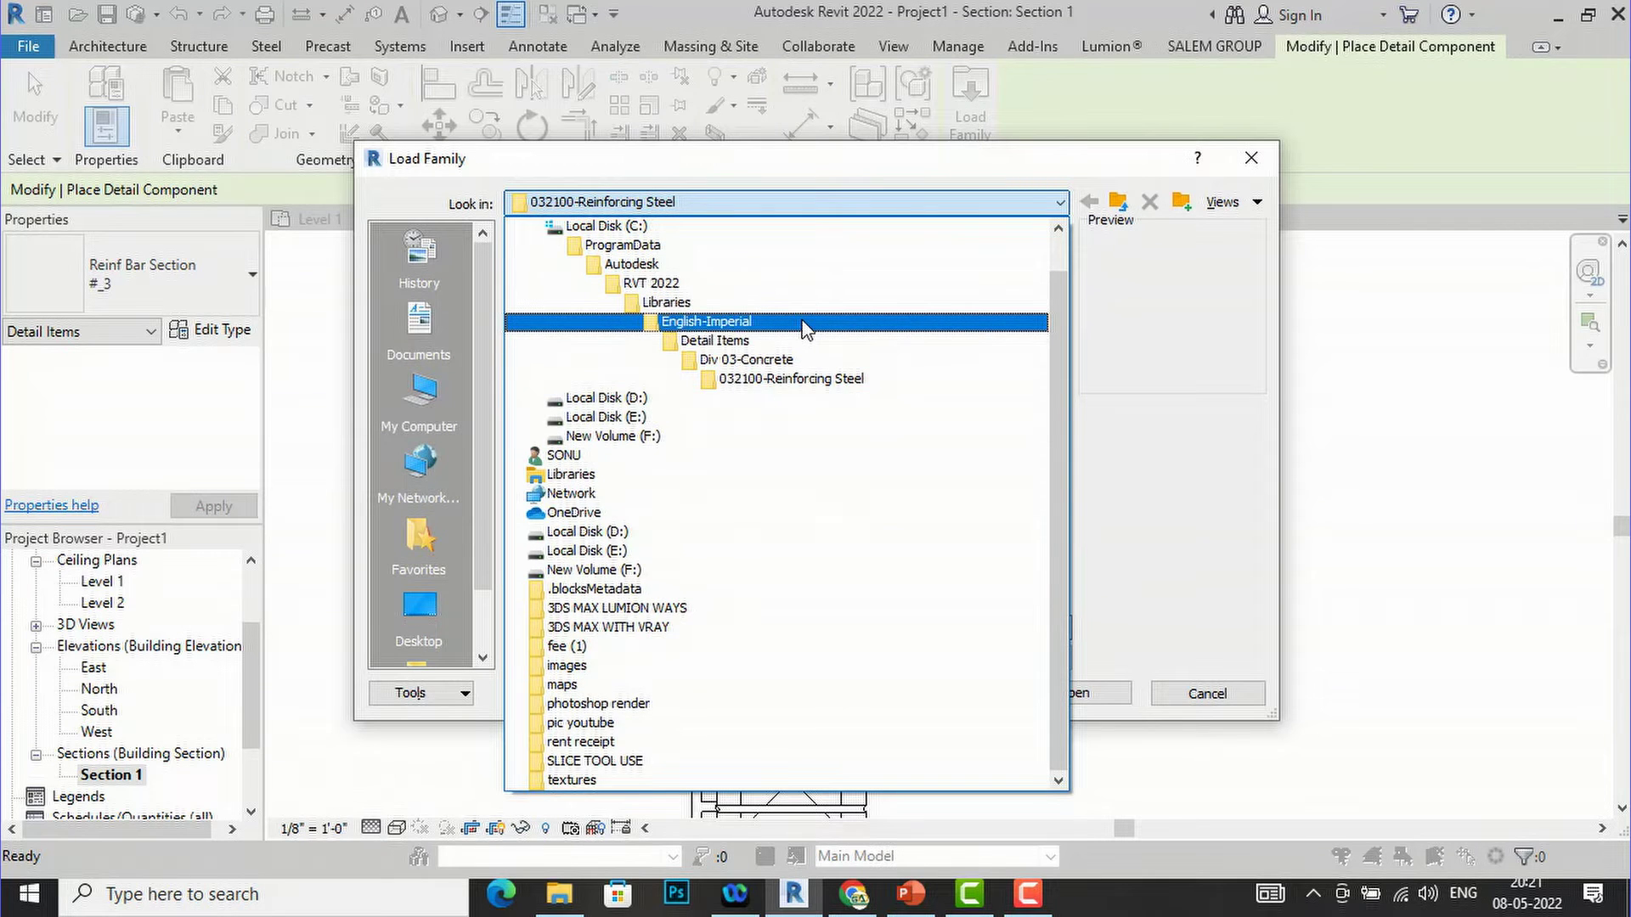
left_click(805, 326)
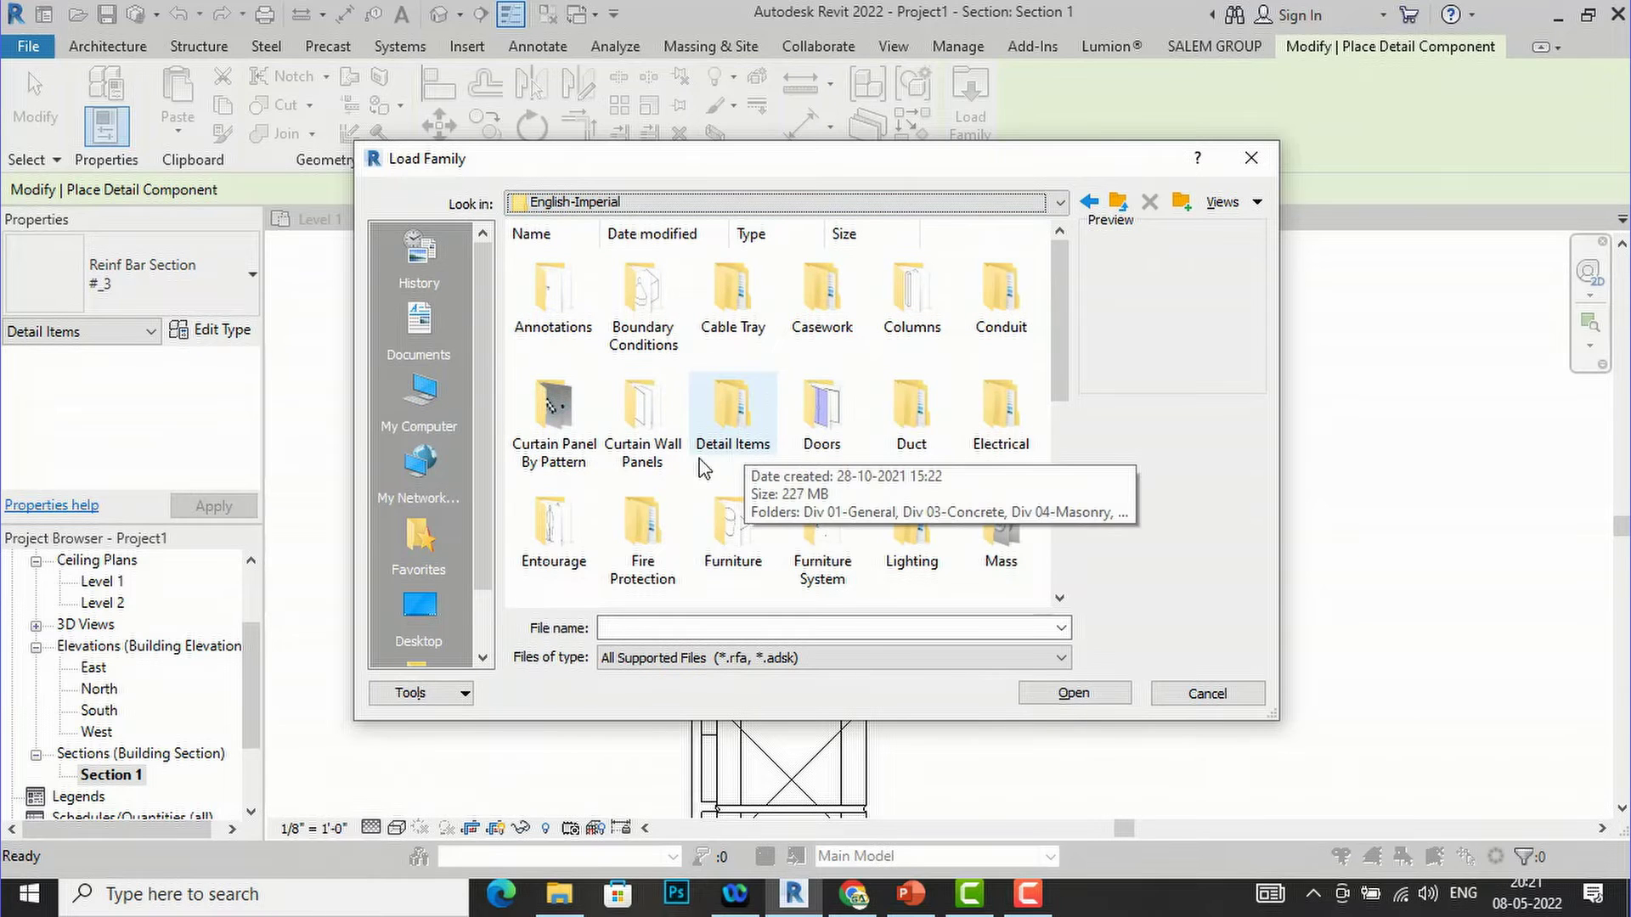
double_click(736, 447)
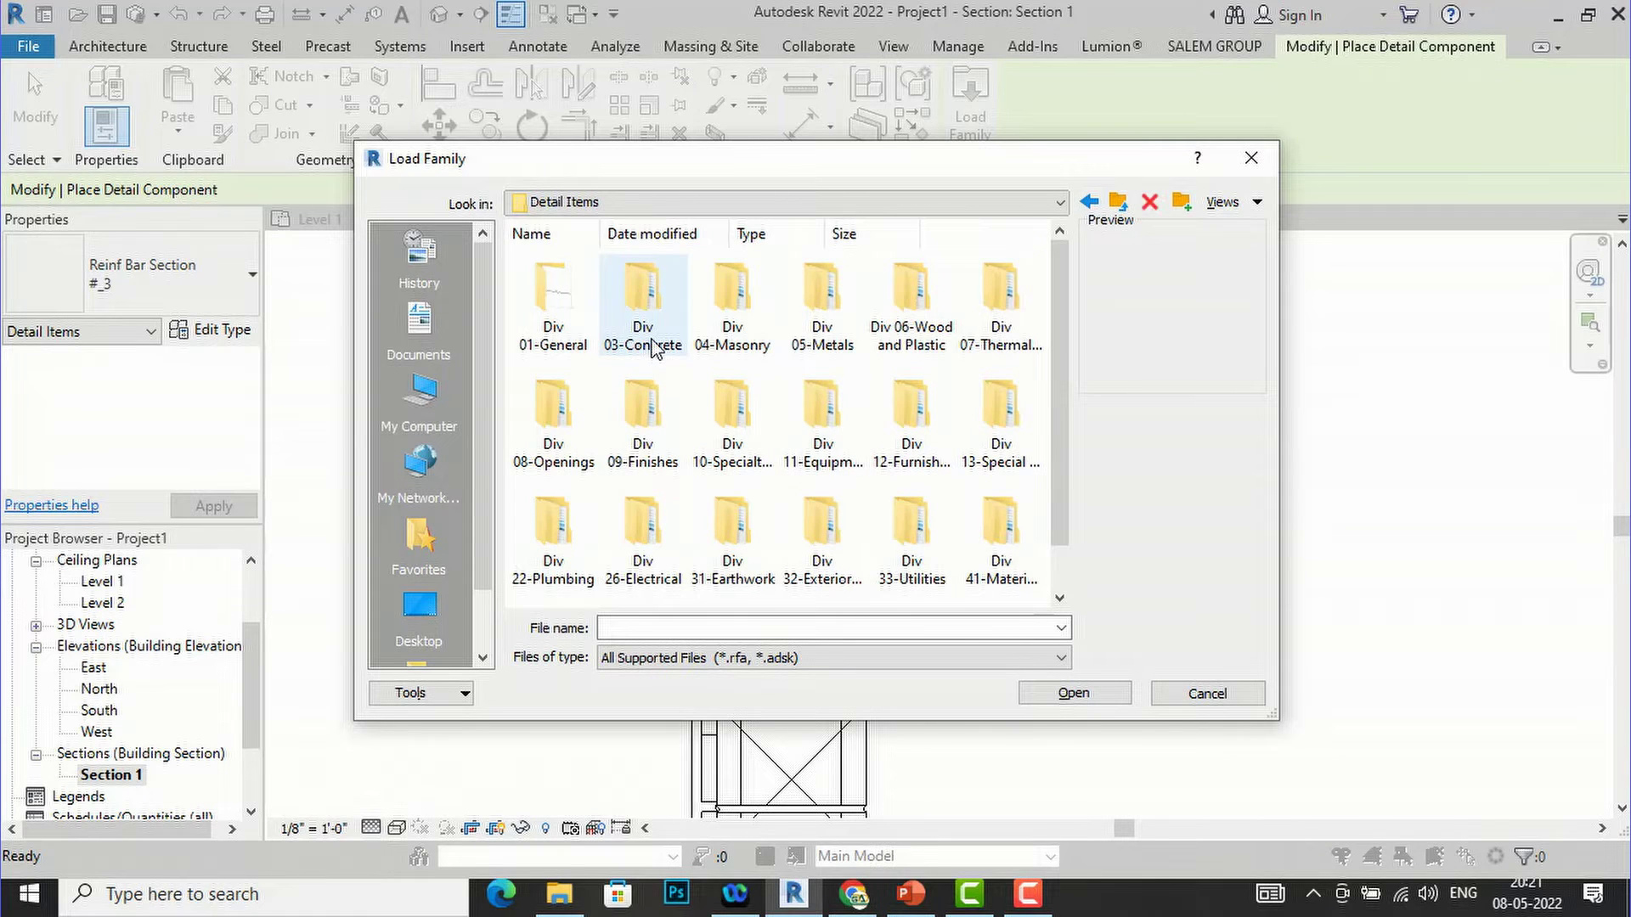
double_click(653, 348)
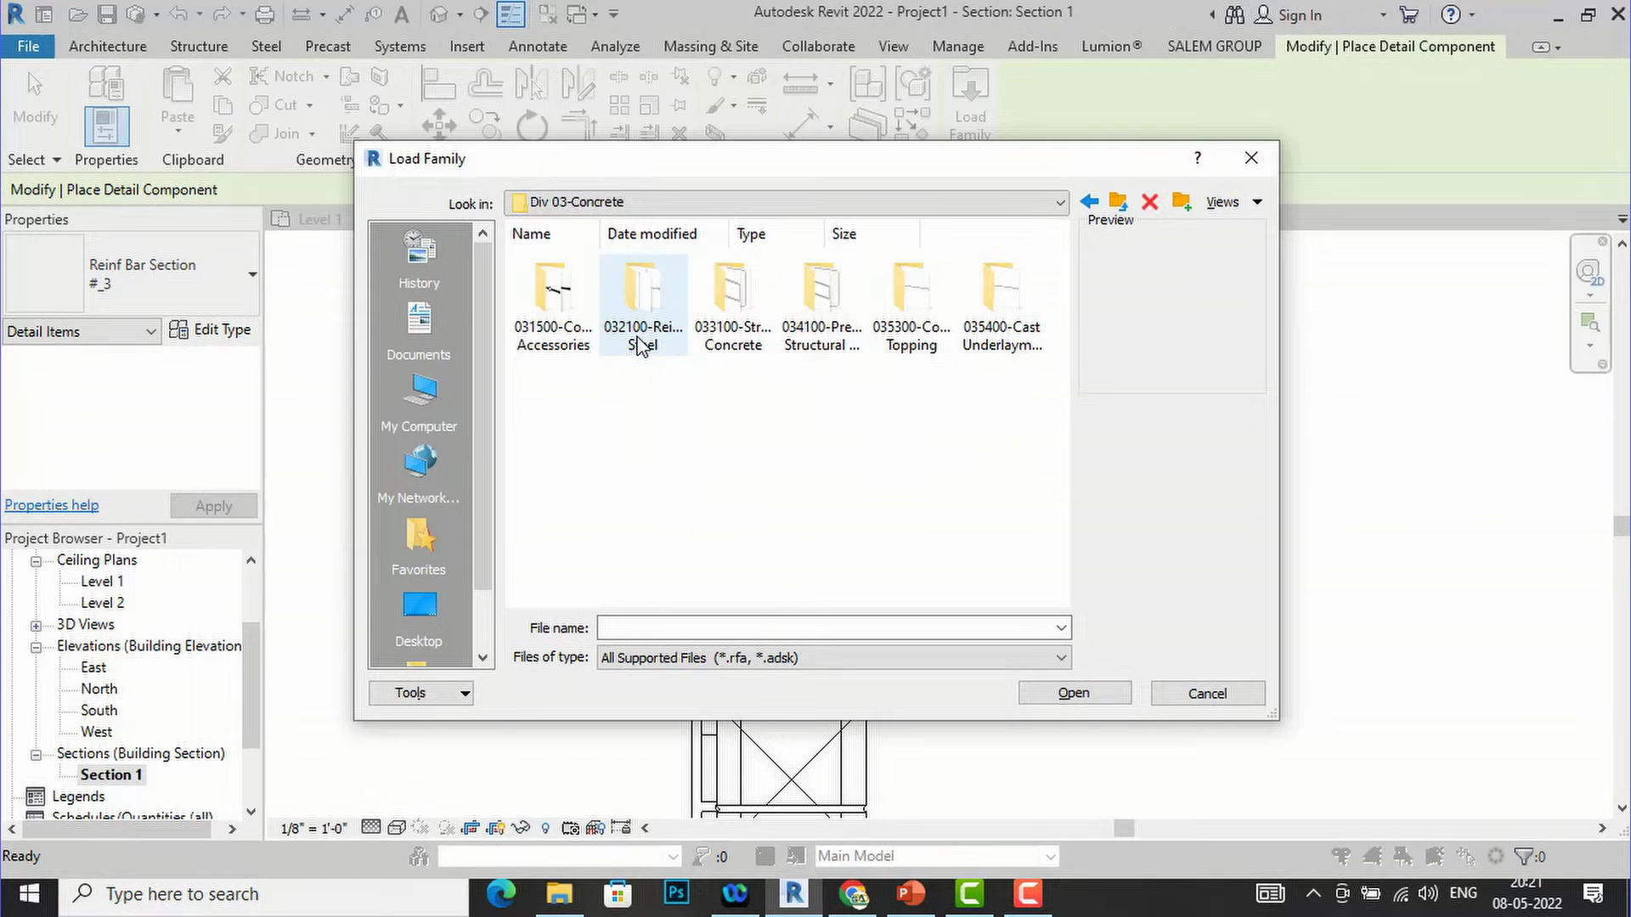
double_click(642, 342)
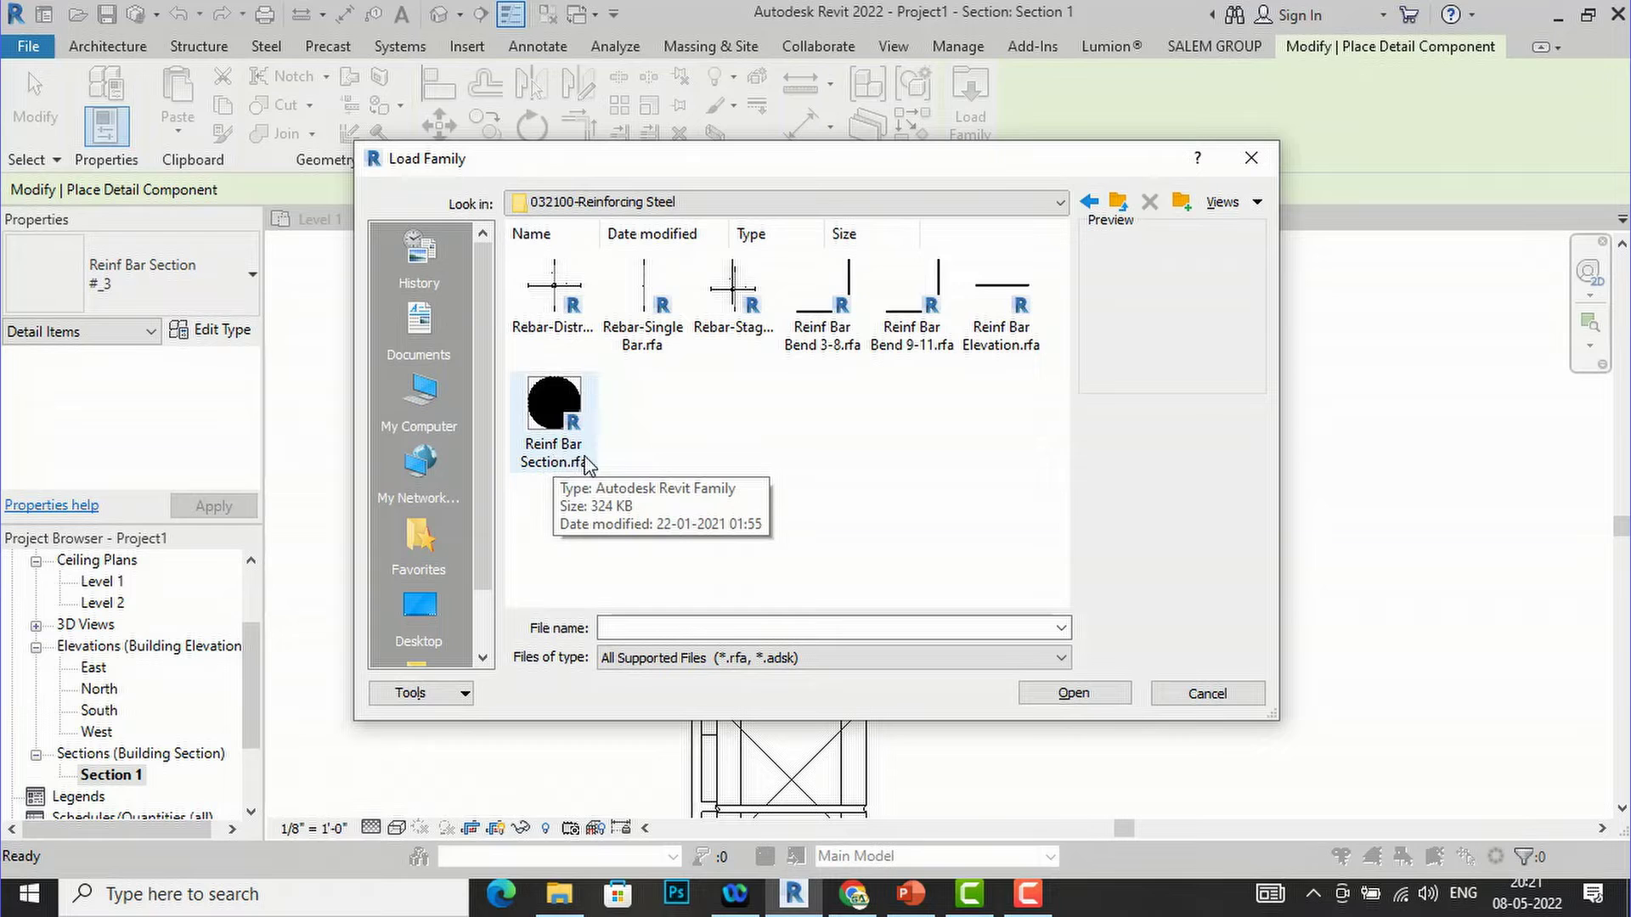
left_click(557, 450)
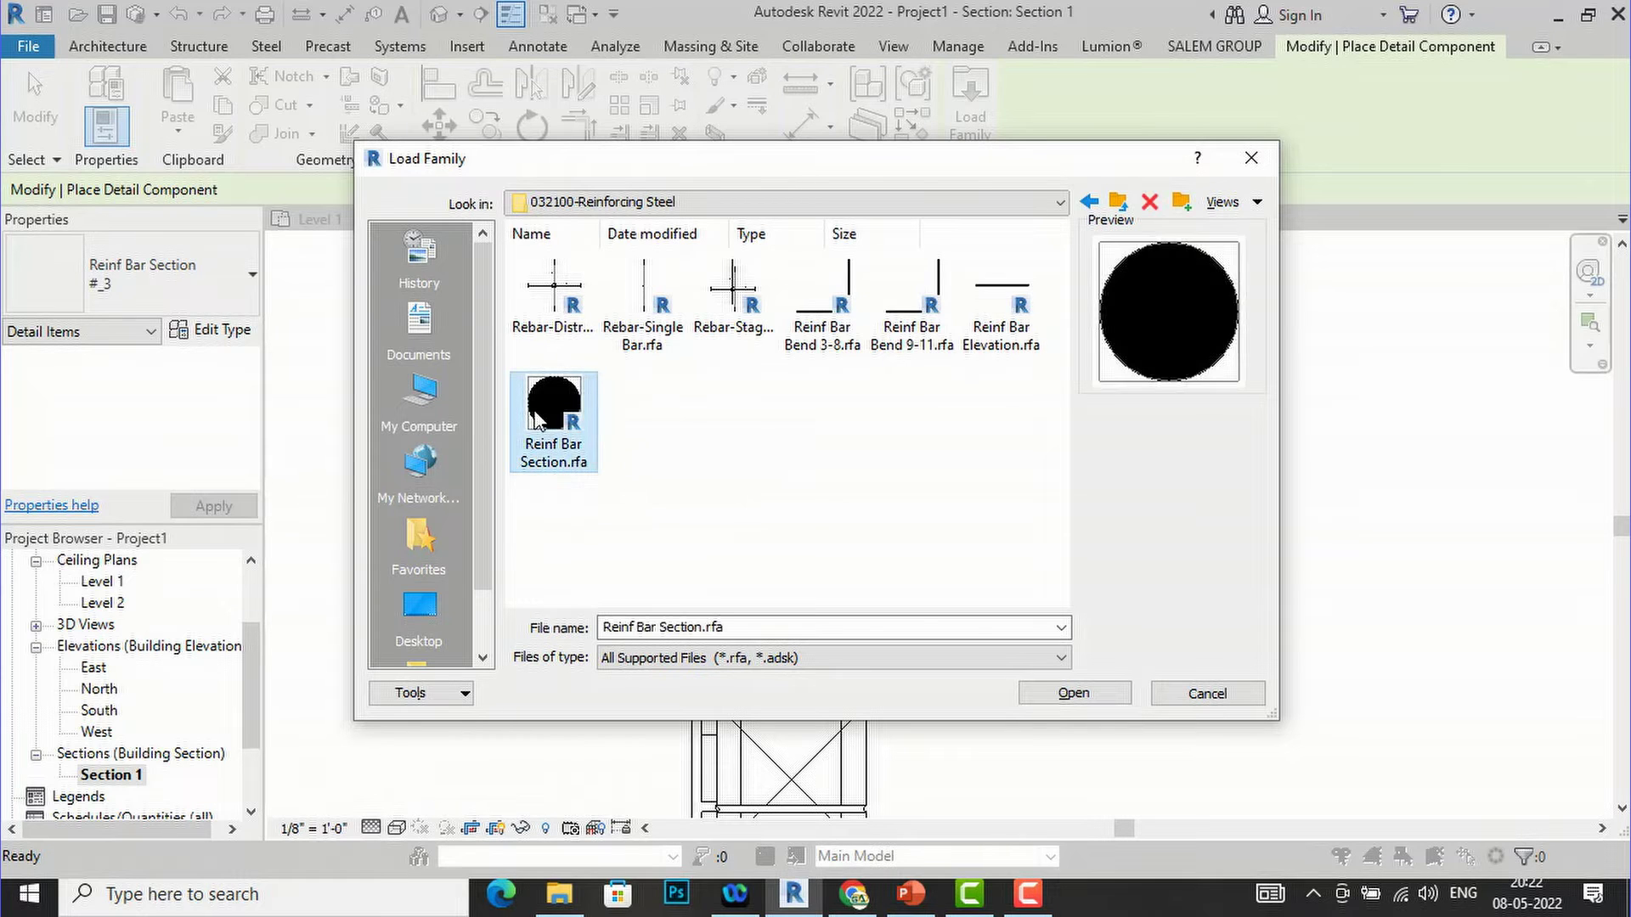
left_click(1066, 693)
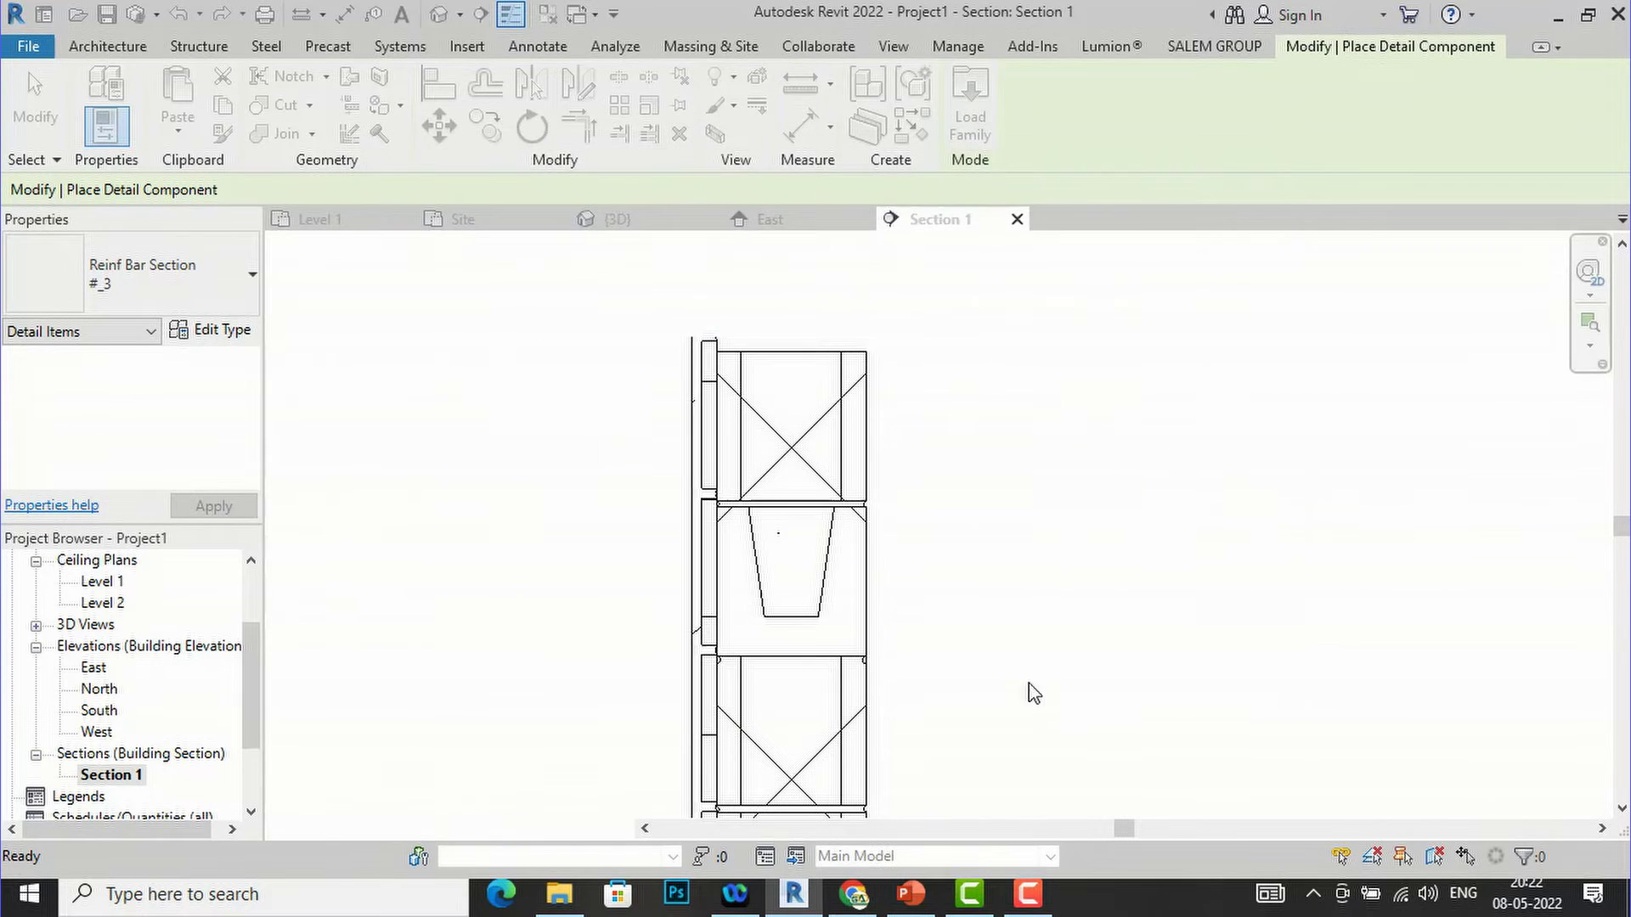
- Place two Reinf Bar Section #3 rebar dots at the left and right of the bond beam core
scroll(845, 572, "up", 6)
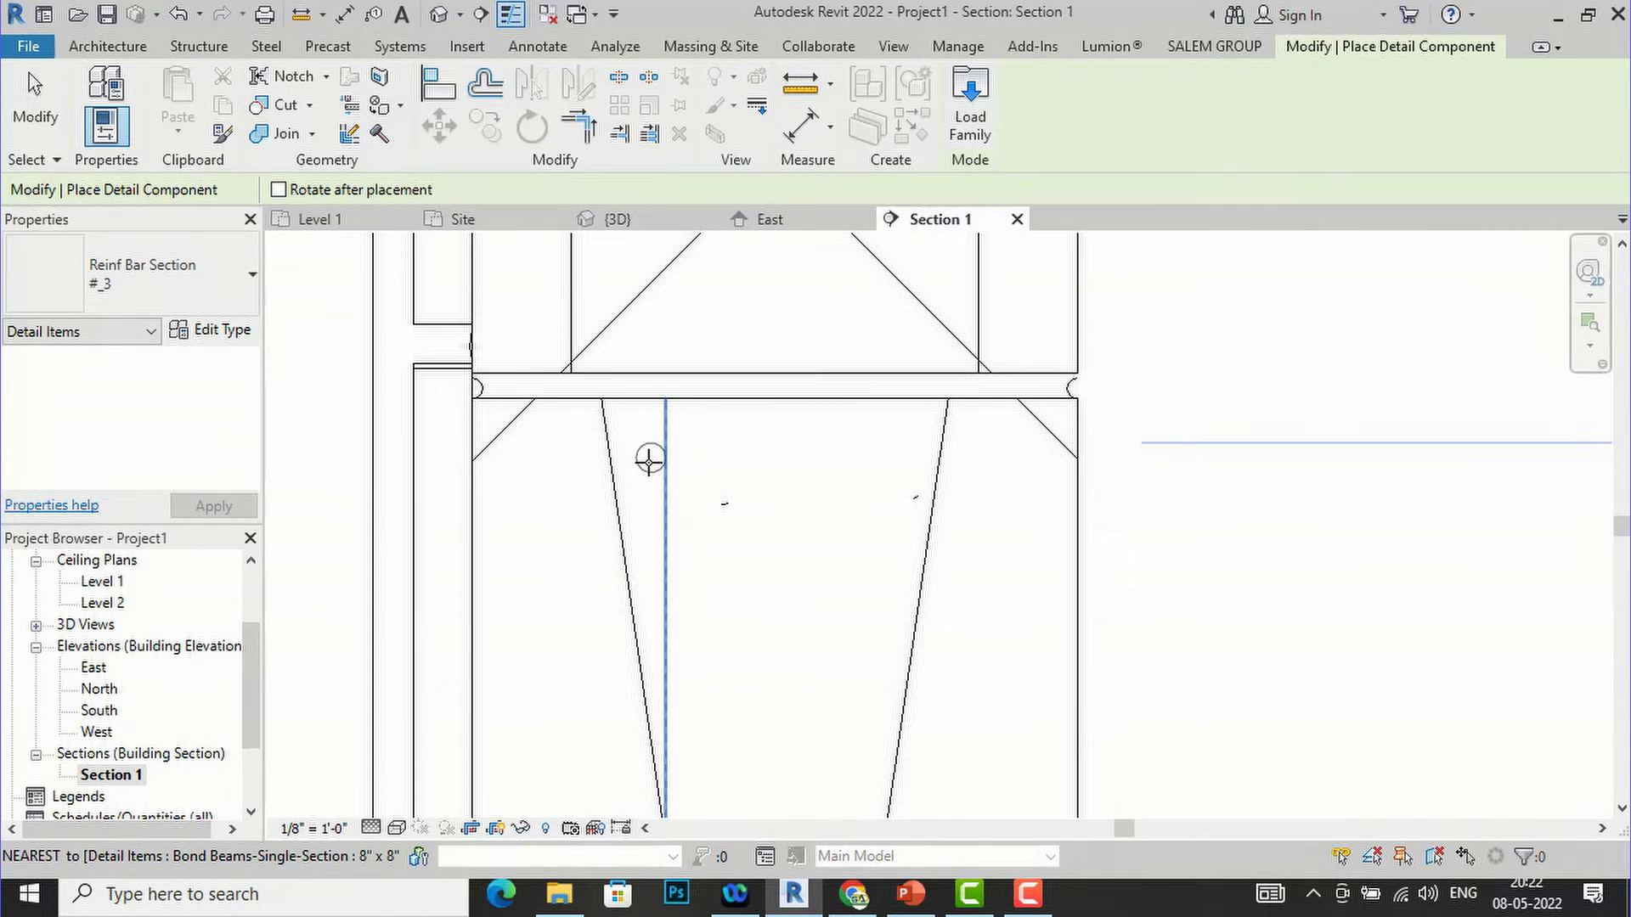
left_click(649, 459)
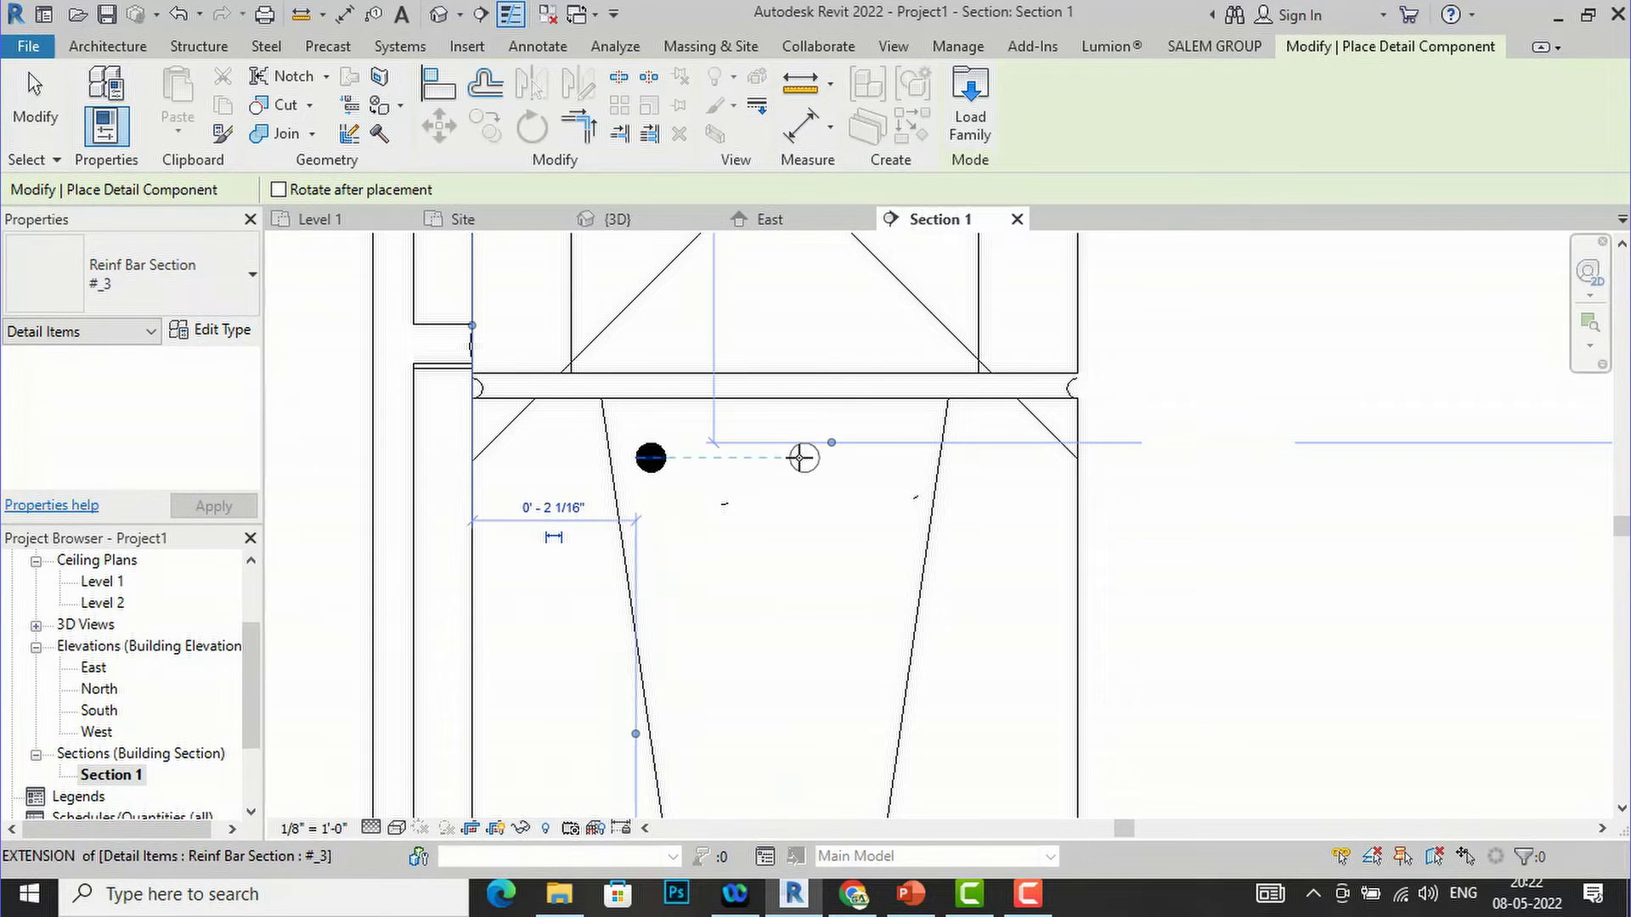
left_click(884, 457)
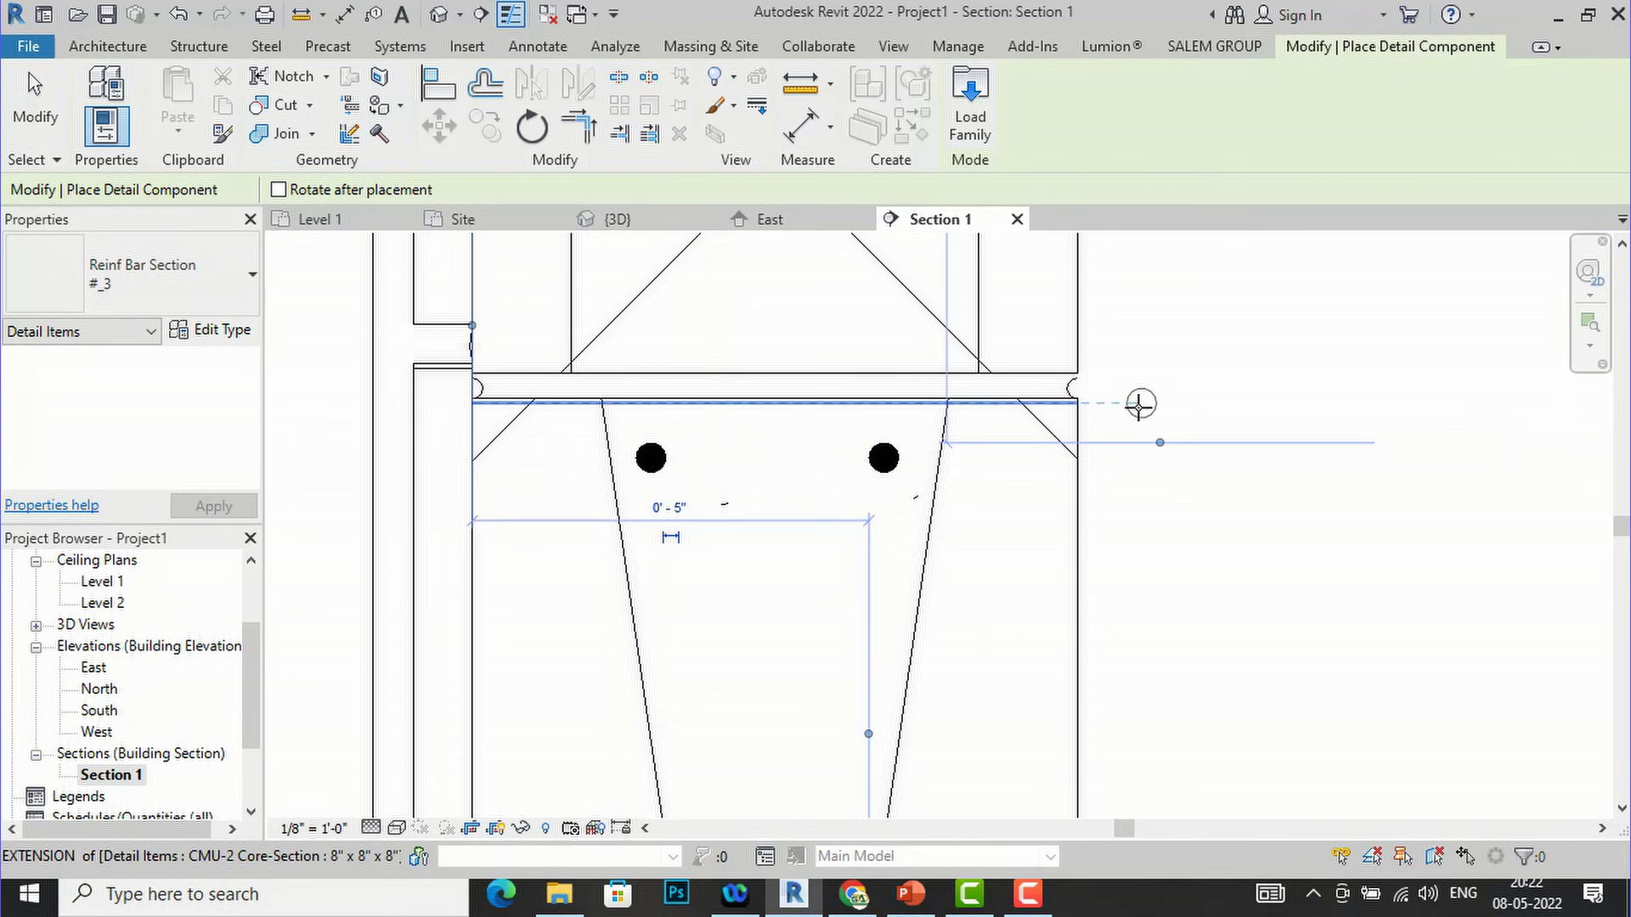
key("Escape")
key("Escape")
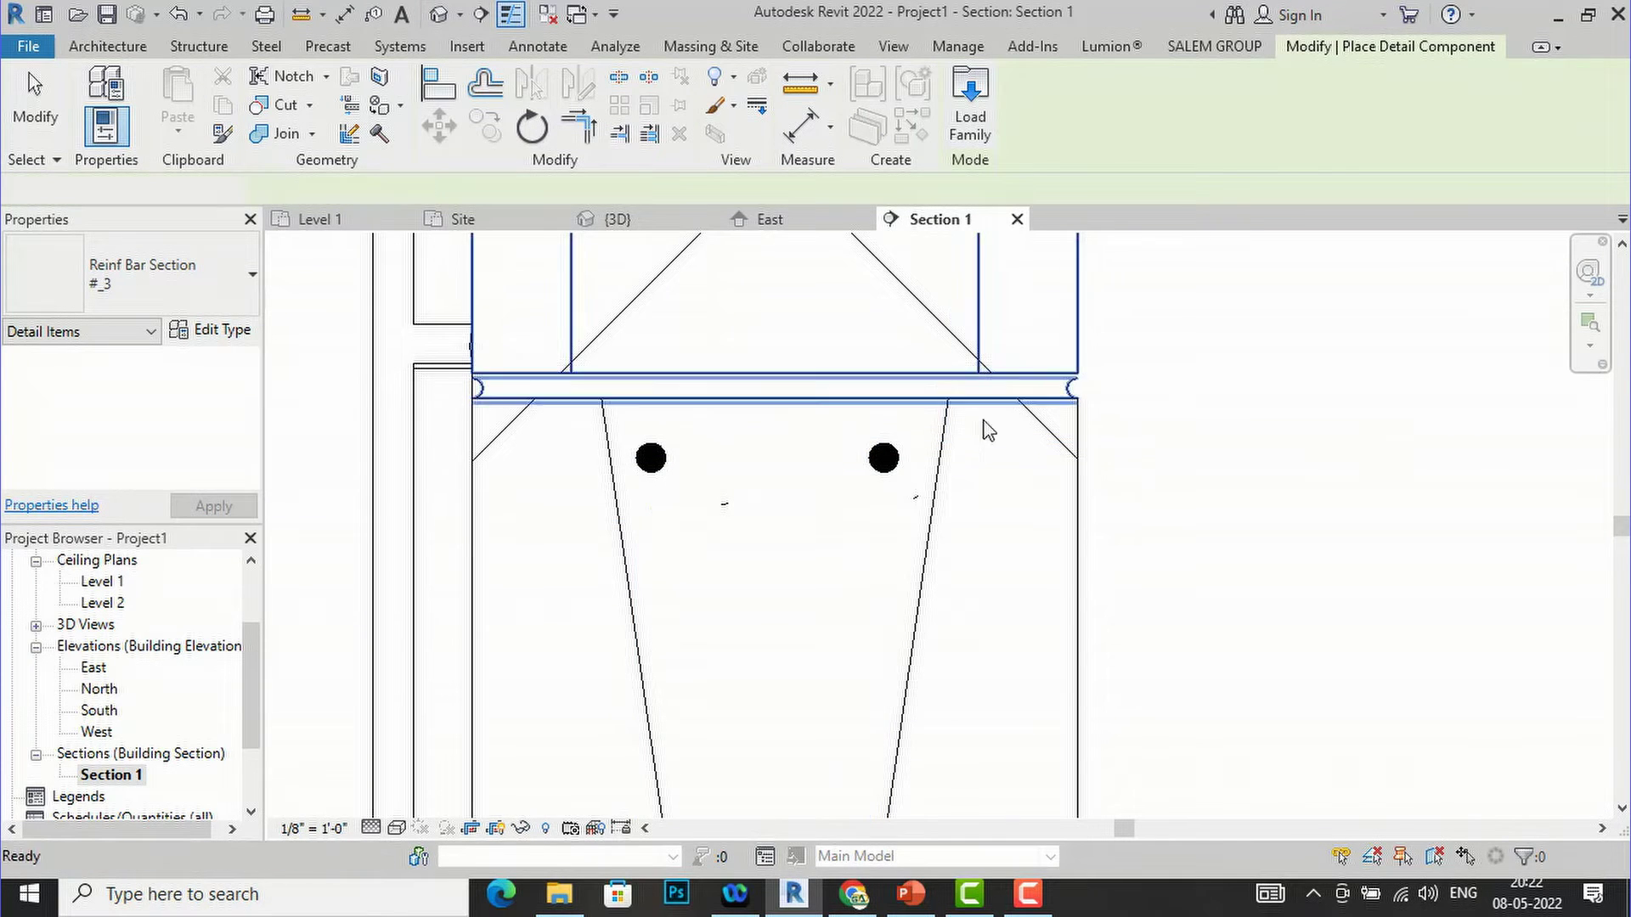
scroll(951, 467, "down", 5)
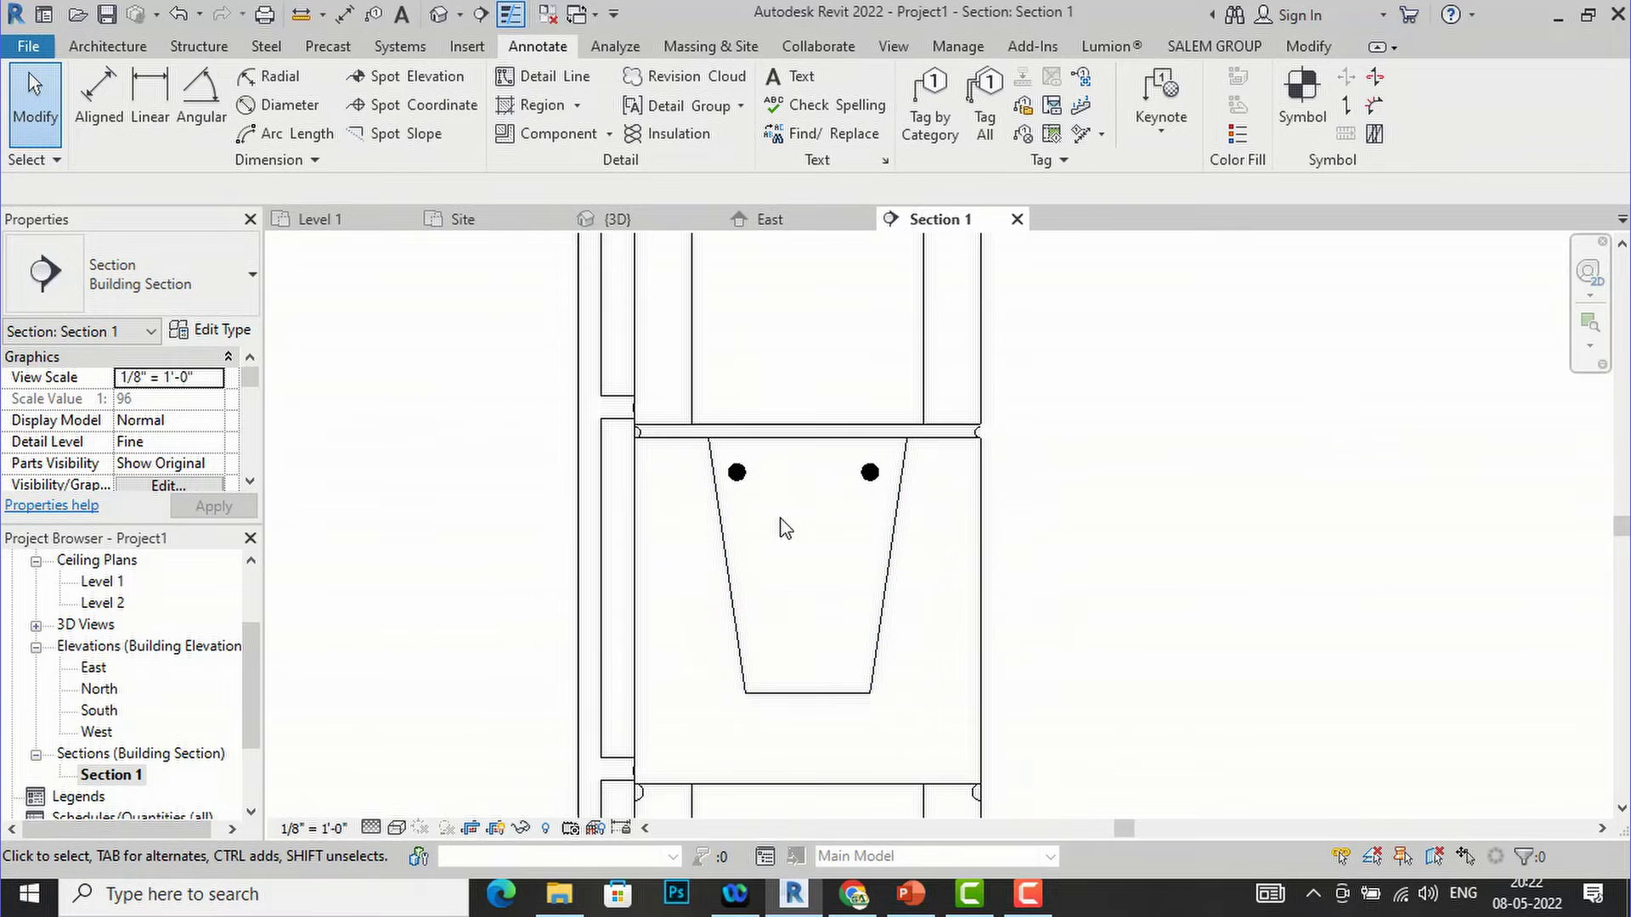
scroll(784, 556, "down", 1)
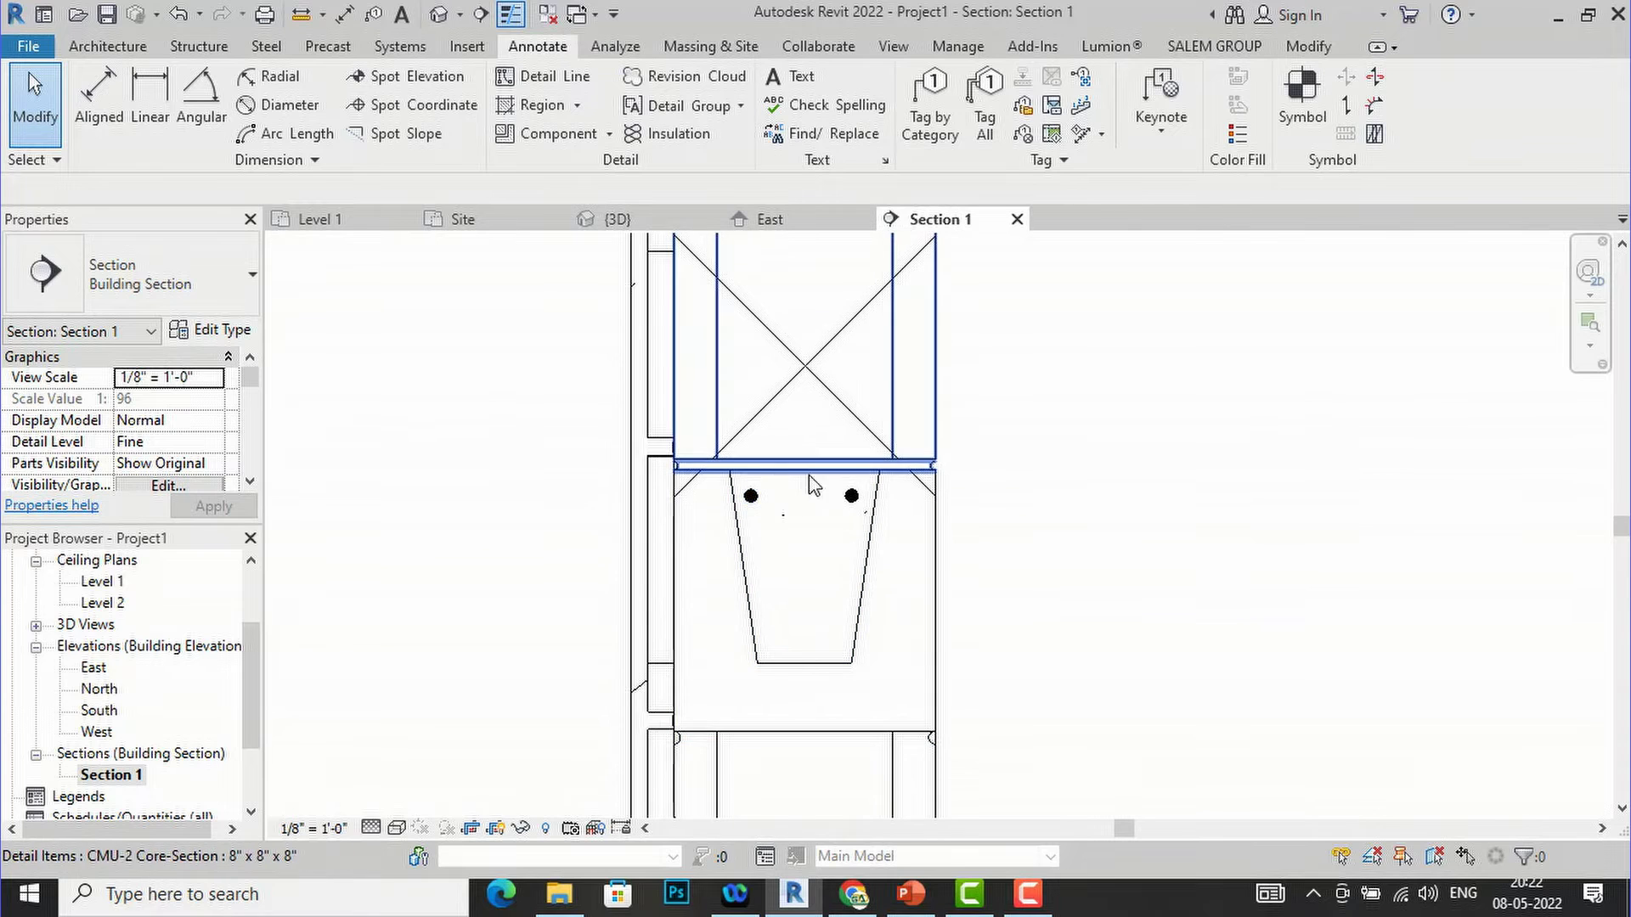
scroll(705, 616, "down", 1)
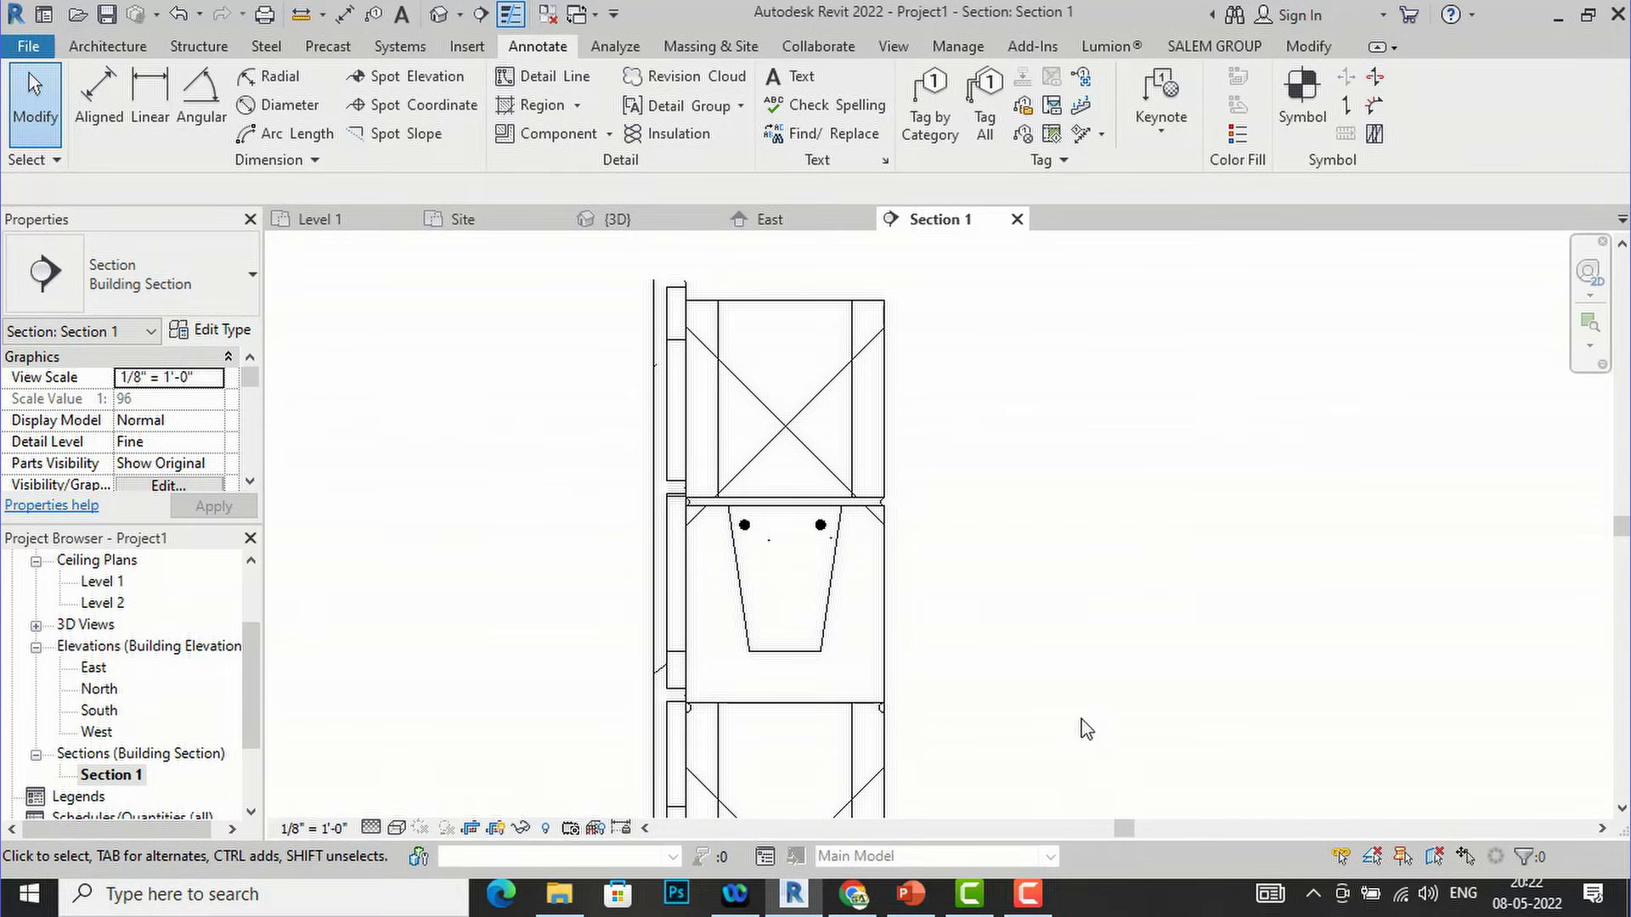
left_click(911, 893)
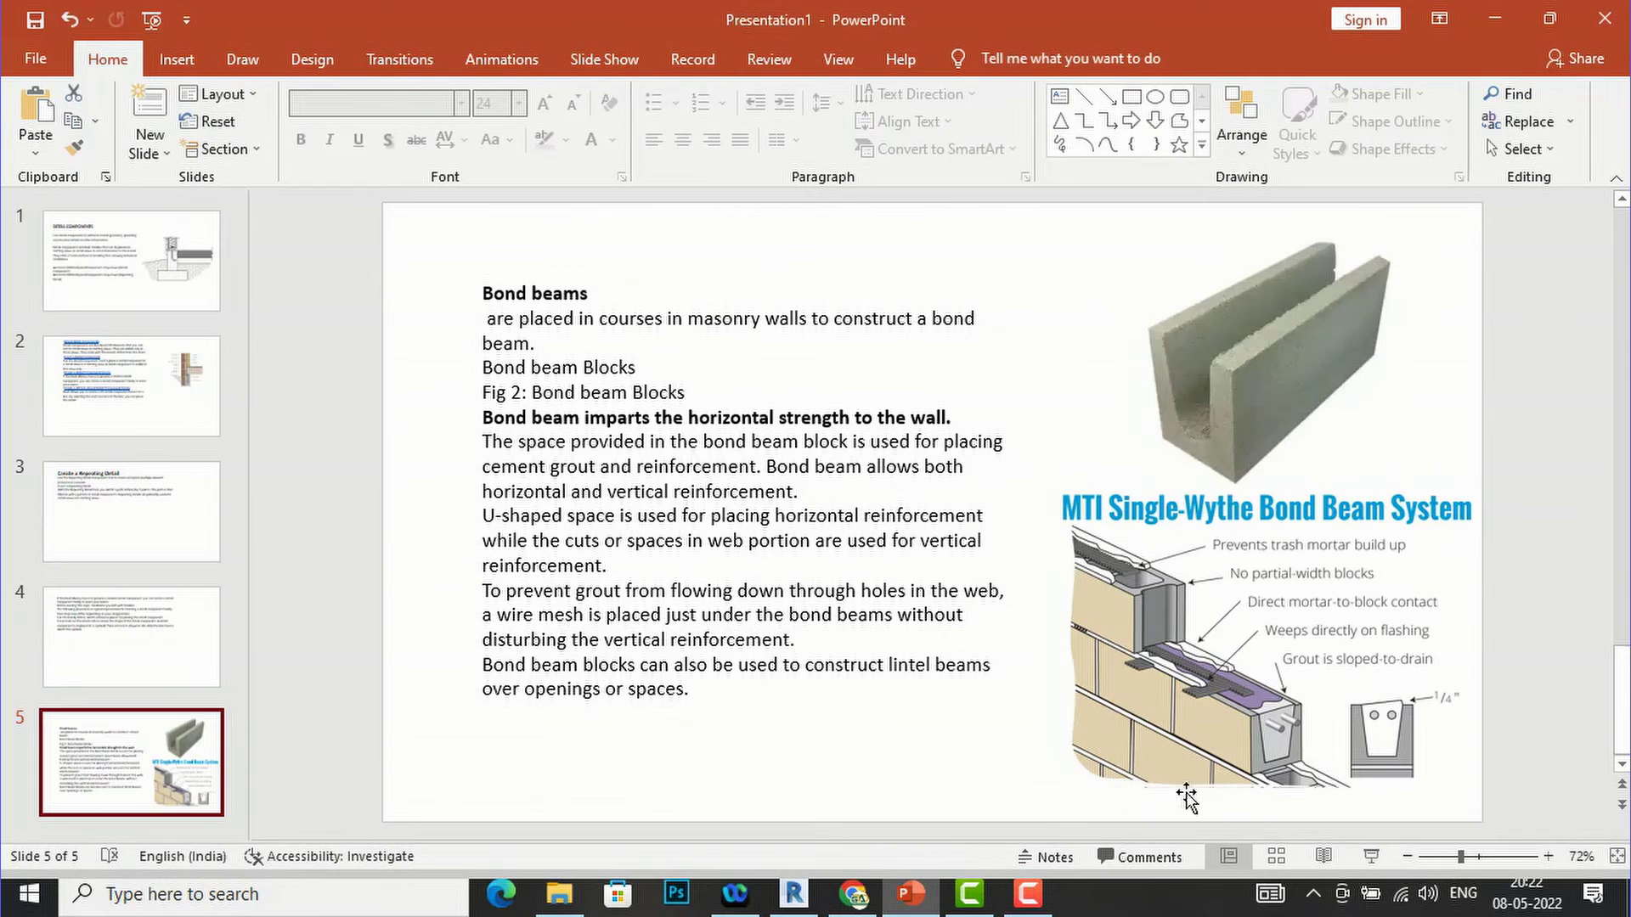
scroll(1252, 748, "up", 1)
scroll(1253, 748, "up", 2)
scroll(1252, 748, "down", 3)
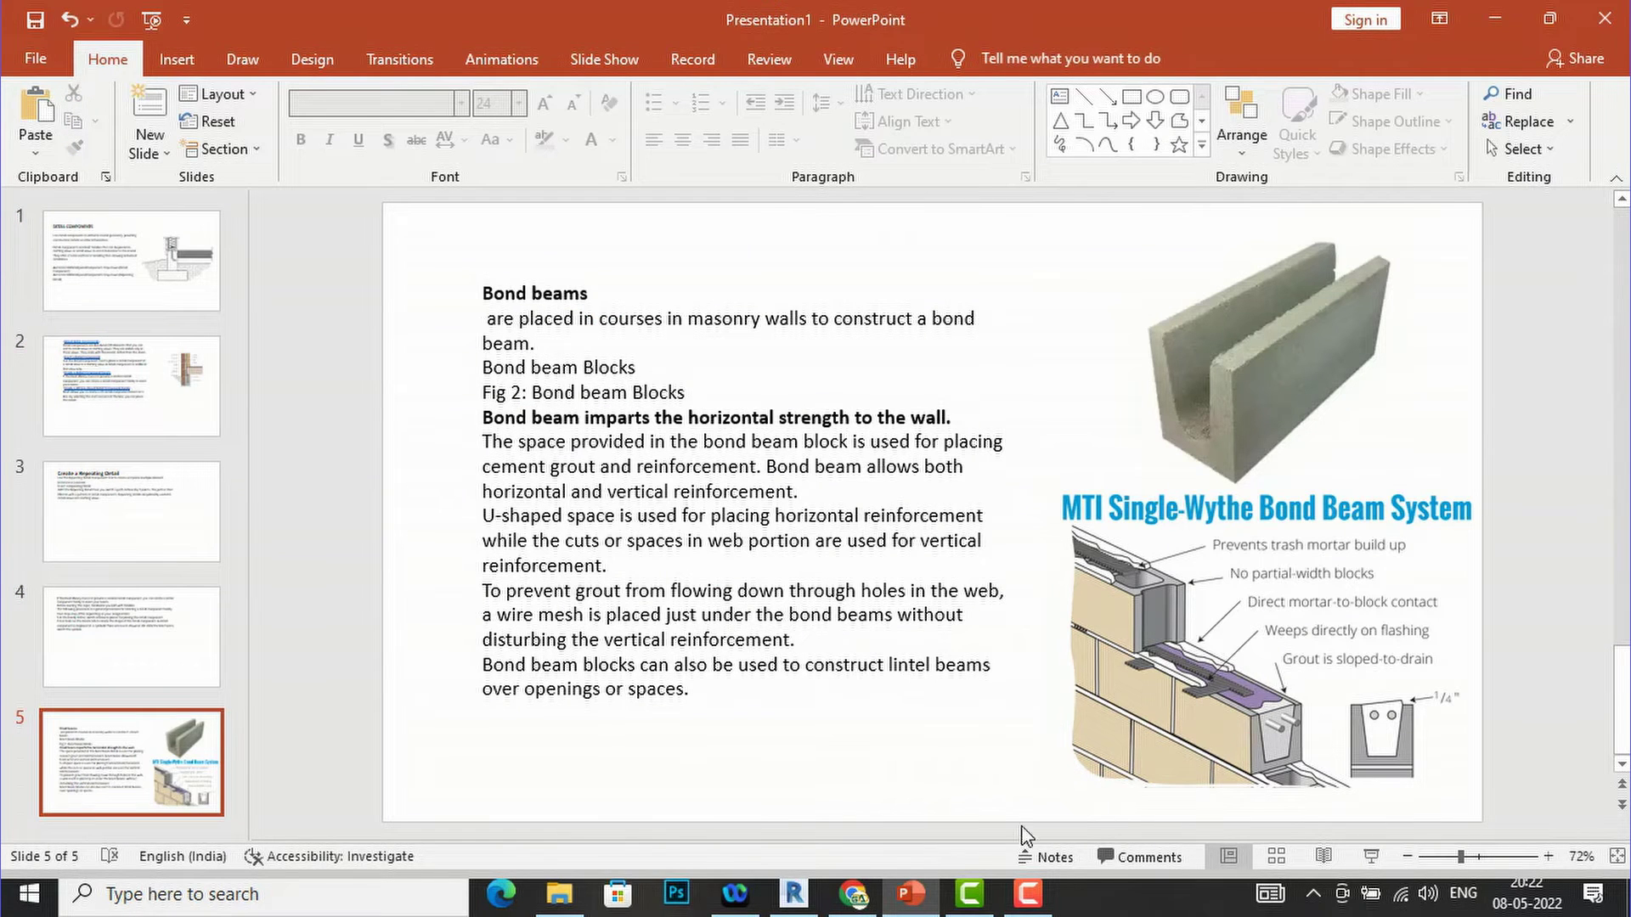
left_click(793, 902)
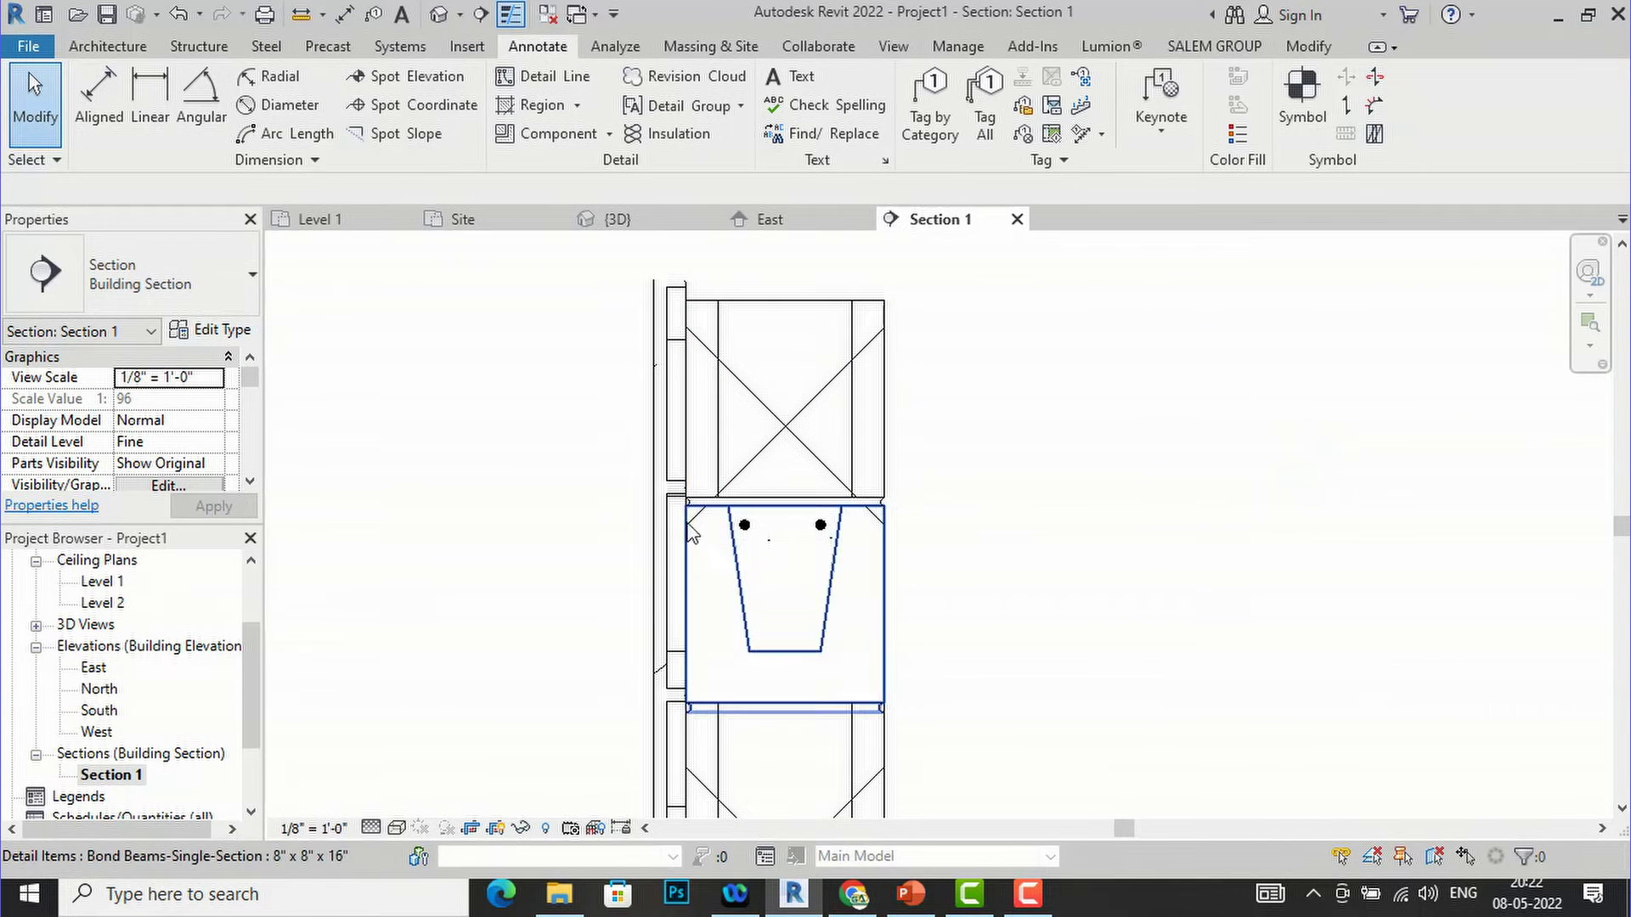
- Start a rectangle detail line at the bond beam's left end, then cancel it
left_click(524, 82)
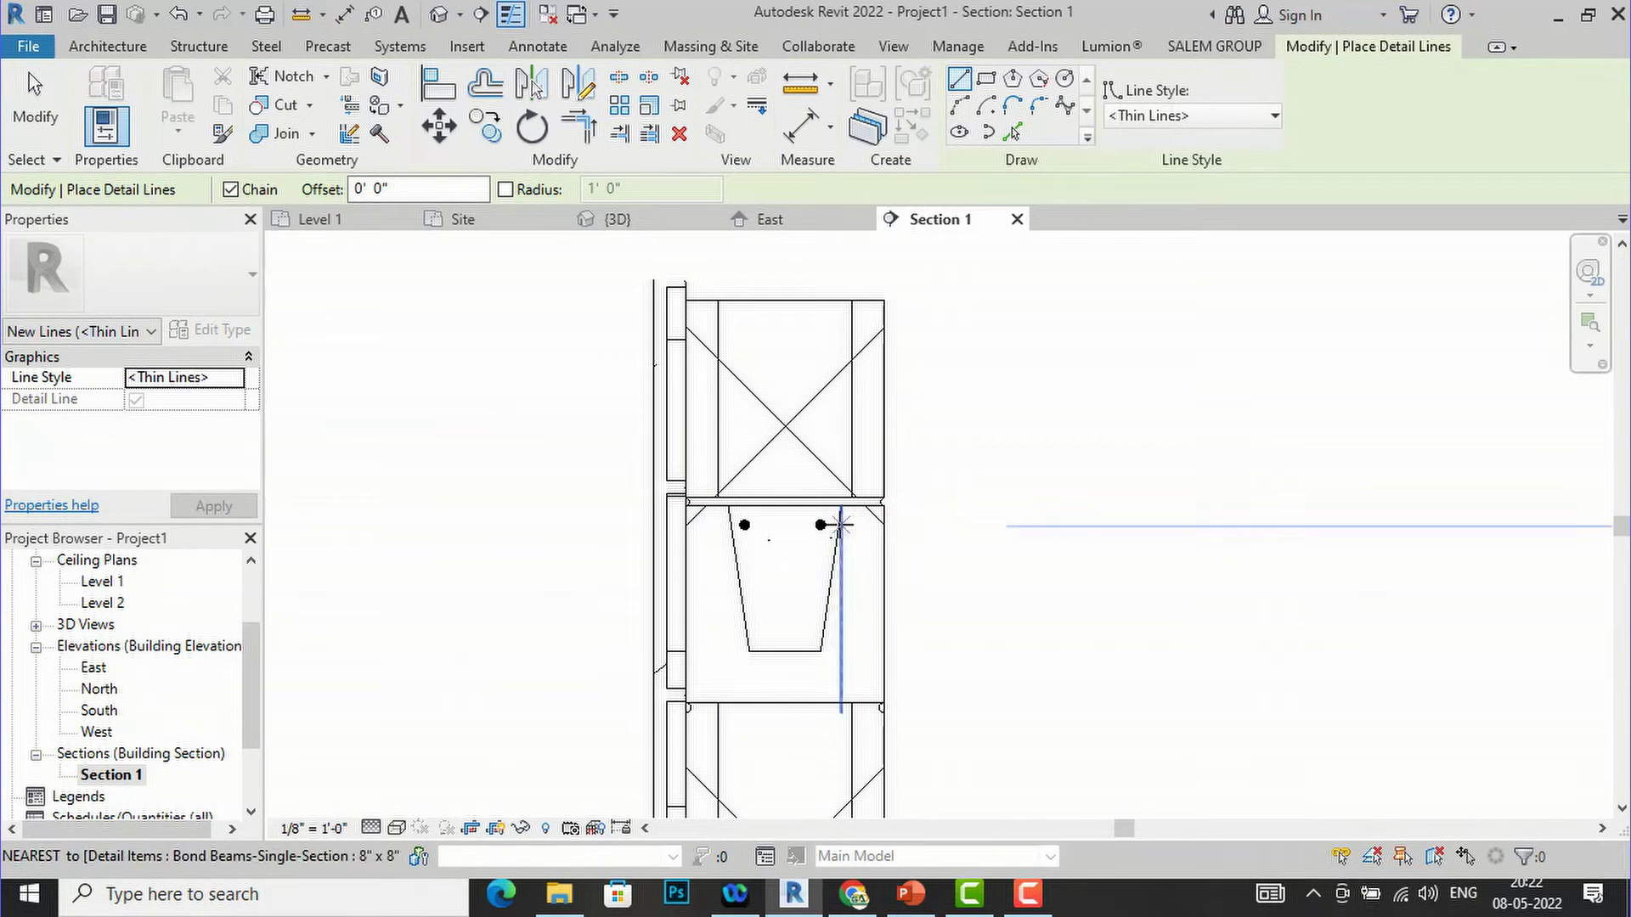
left_click(986, 81)
scroll(778, 476, "up", 5)
scroll(727, 530, "up", 2)
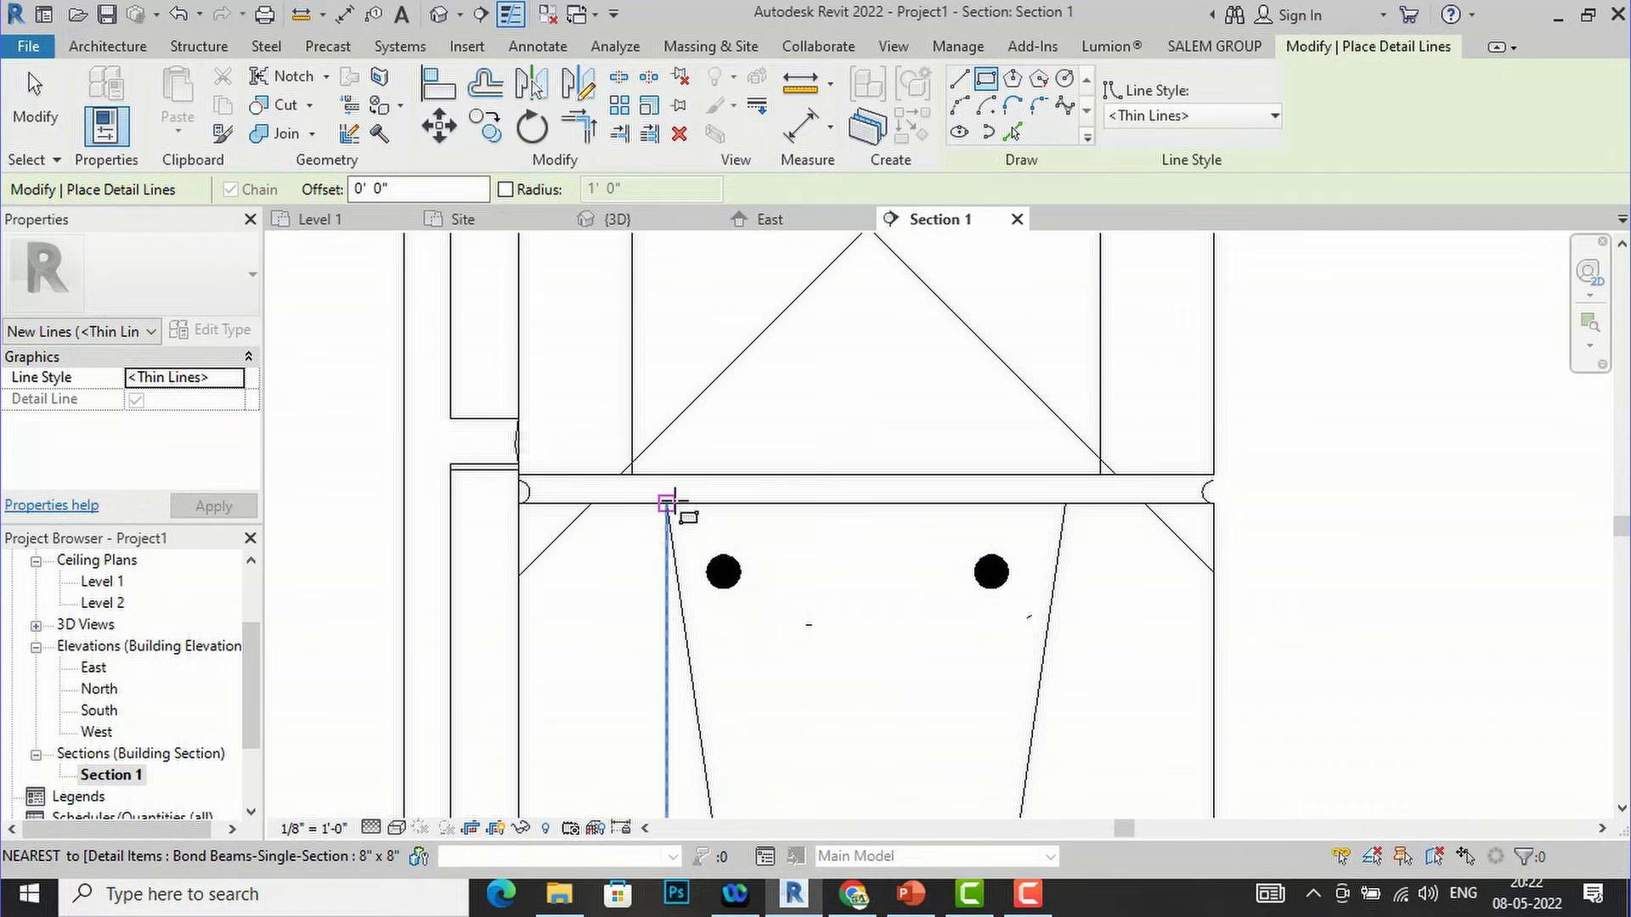
left_click(671, 503)
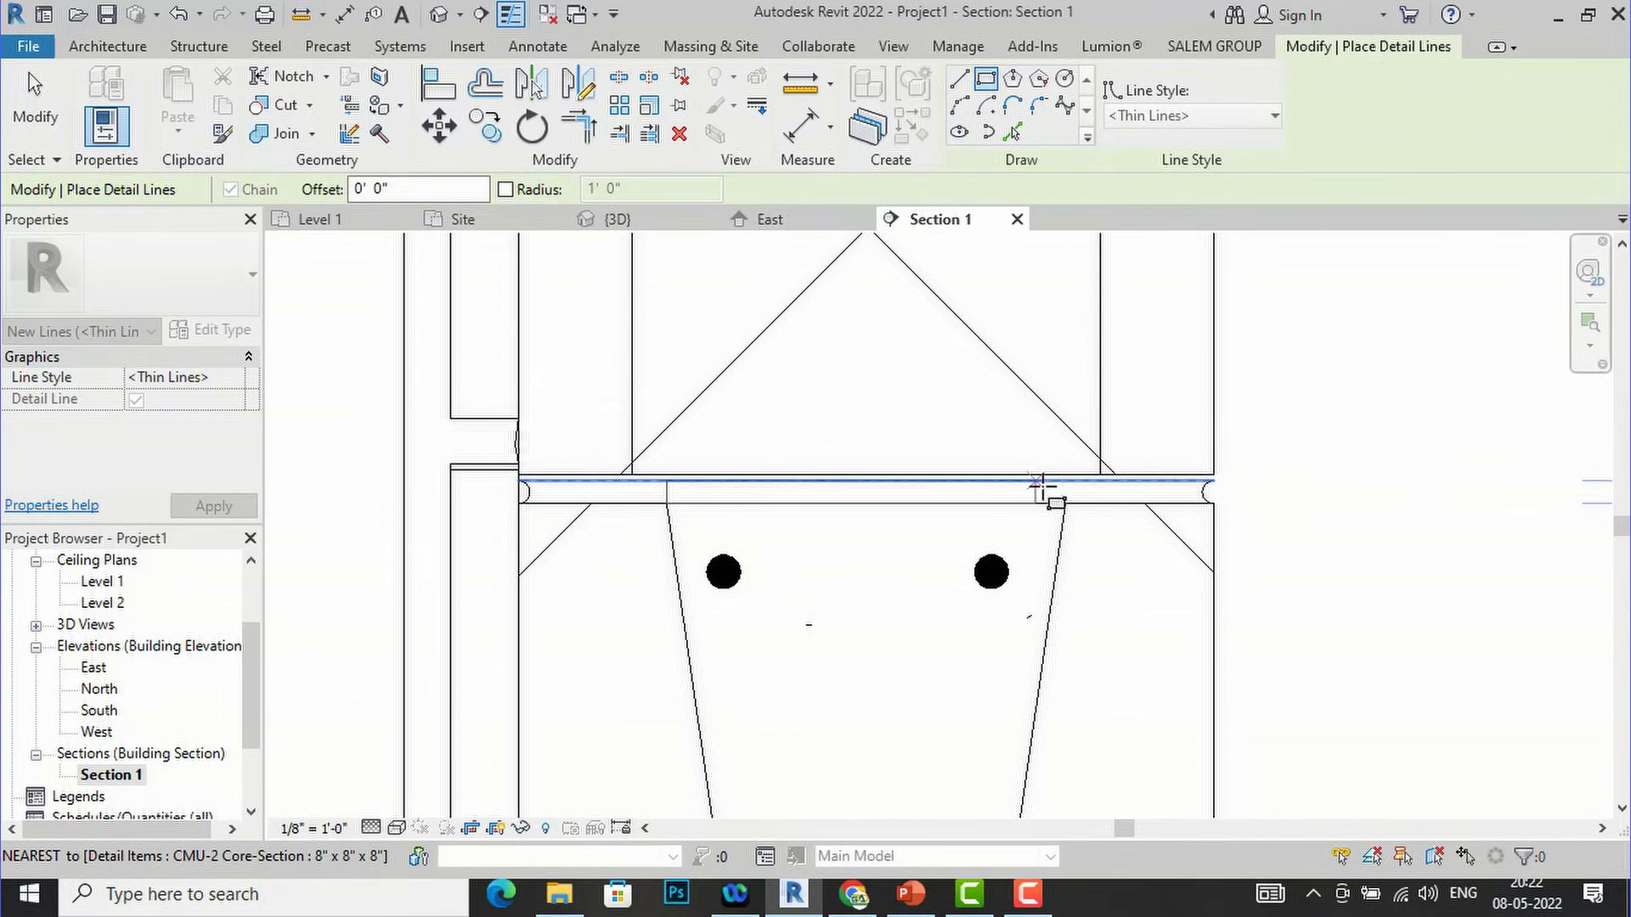
key("Escape")
key("Escape")
scroll(715, 488, "down", 4)
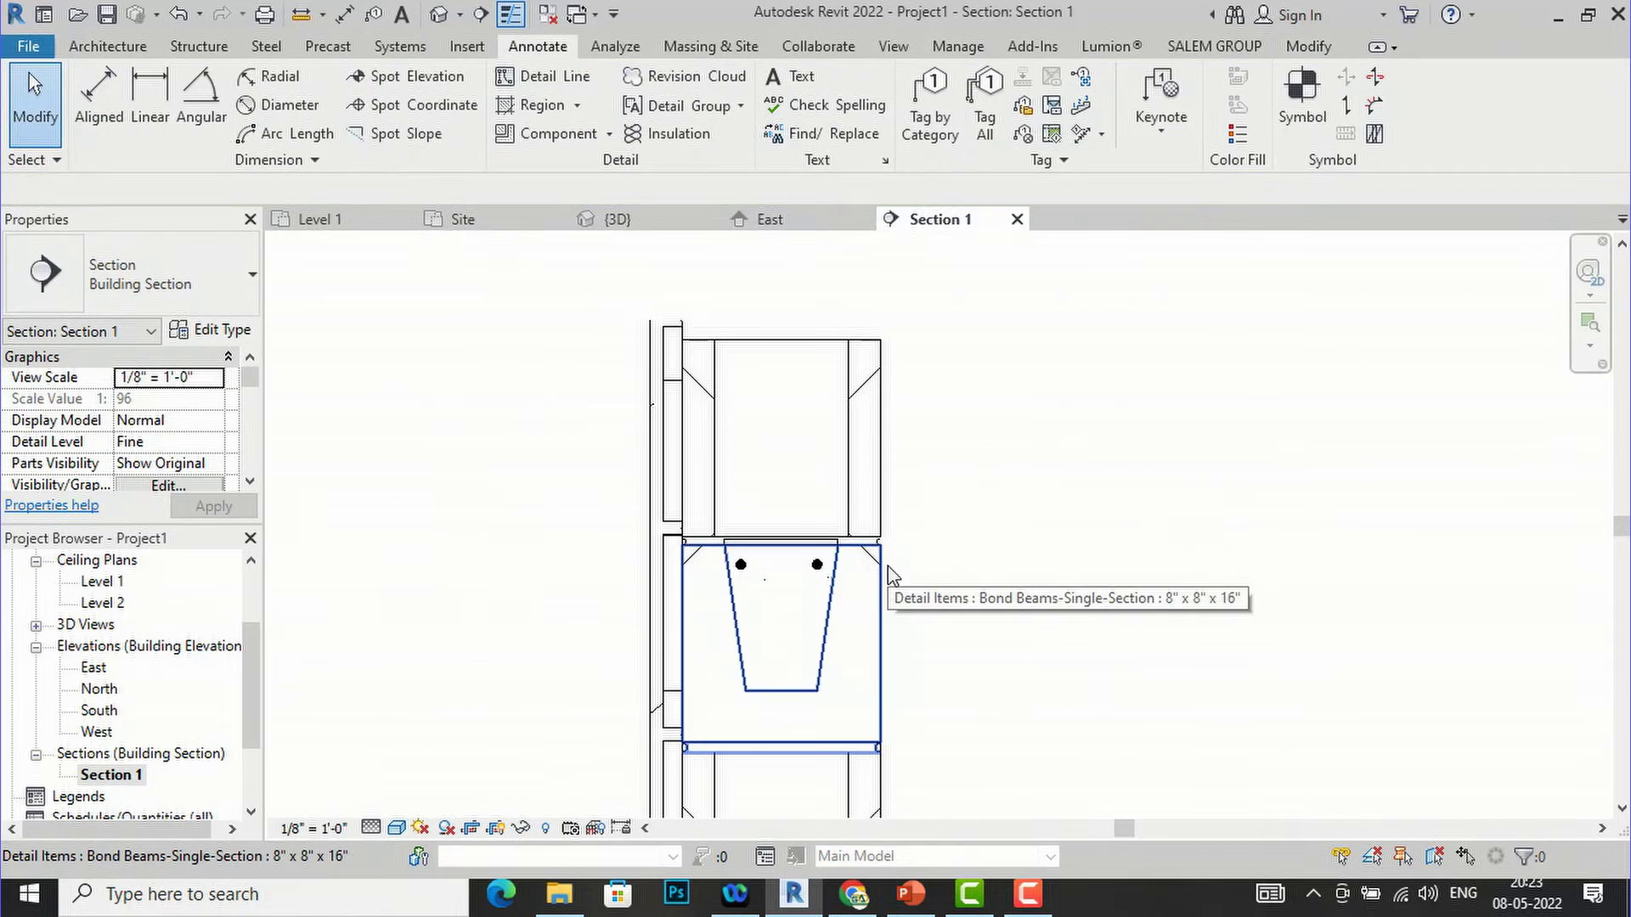
scroll(765, 254, "down", 2)
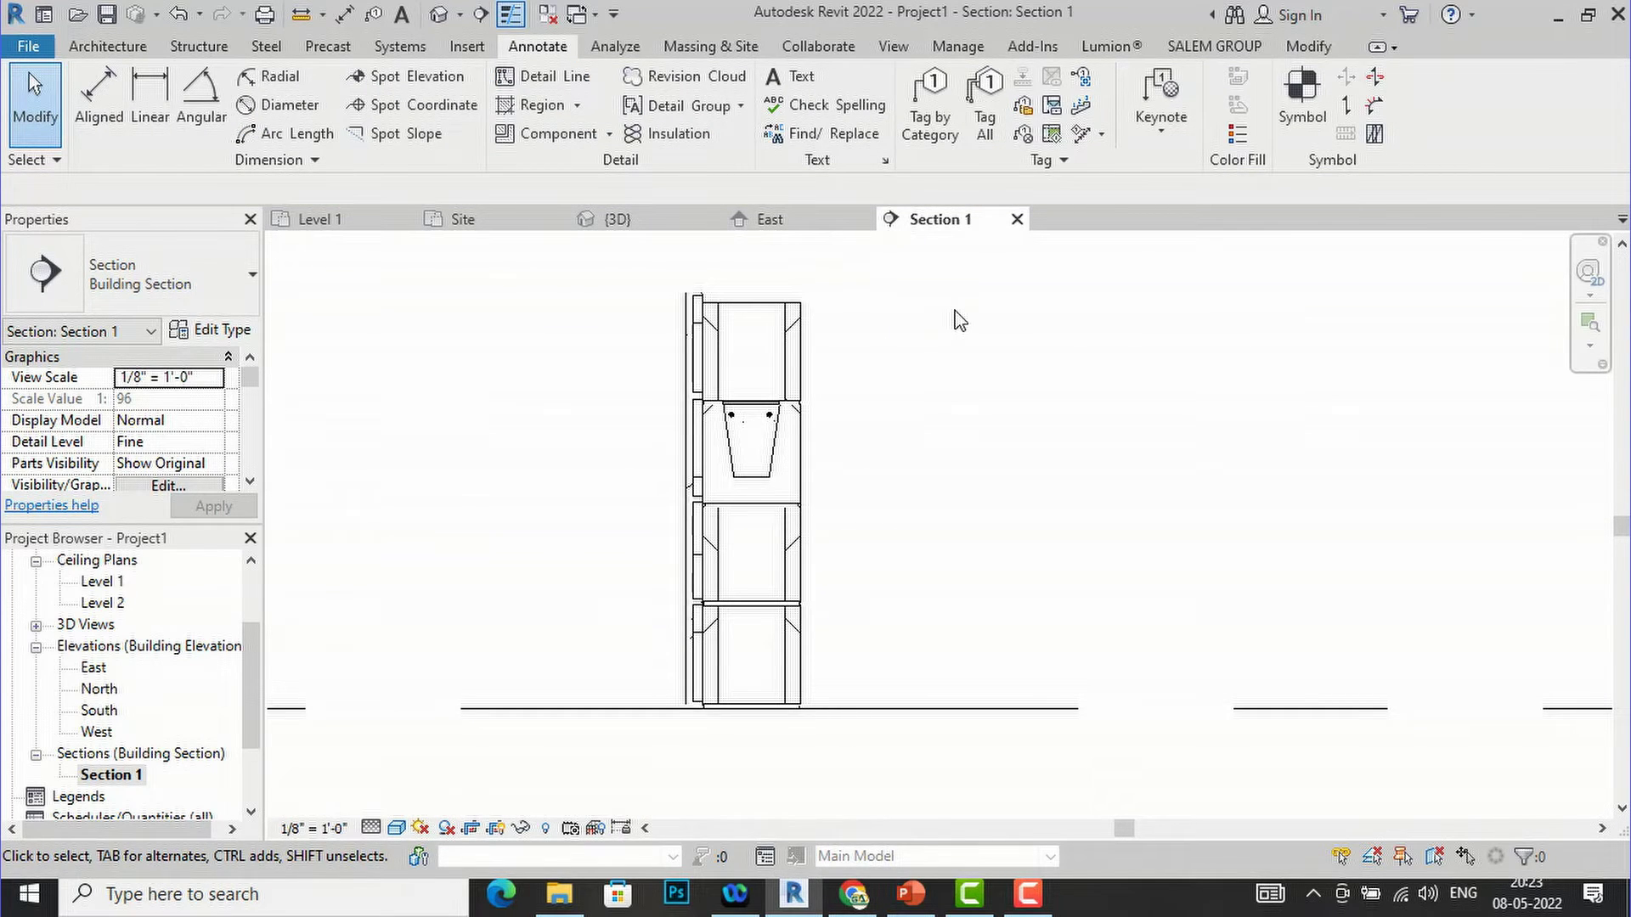
- Delete the brick repeating detail strip beside the CMU block stack
left_click(699, 687)
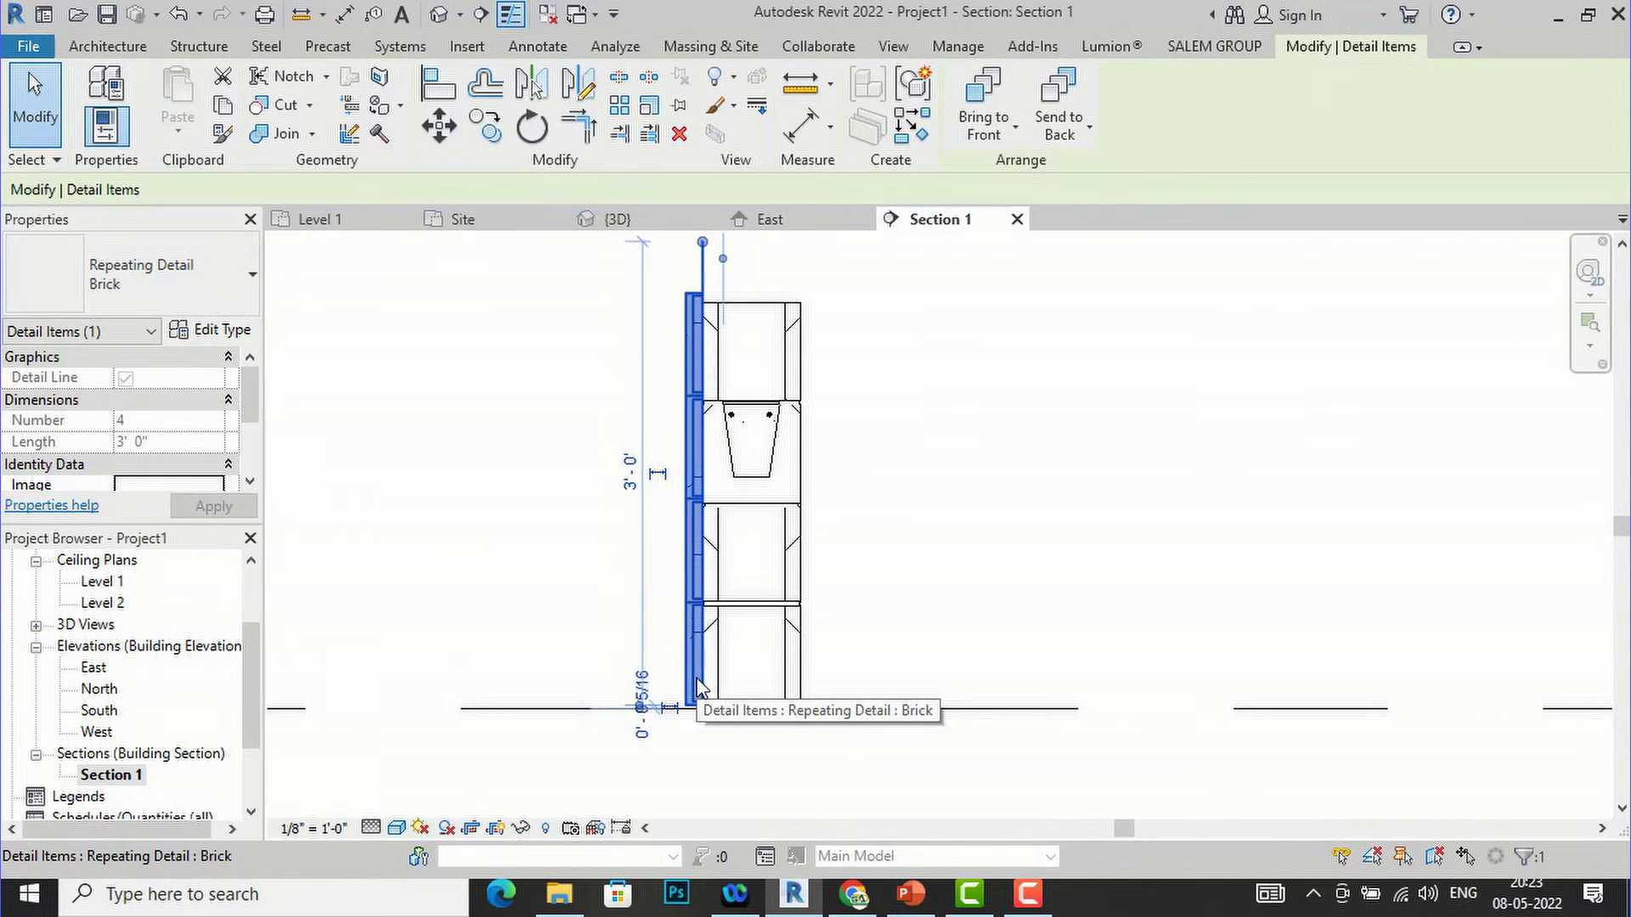
scroll(654, 688, "up", 2)
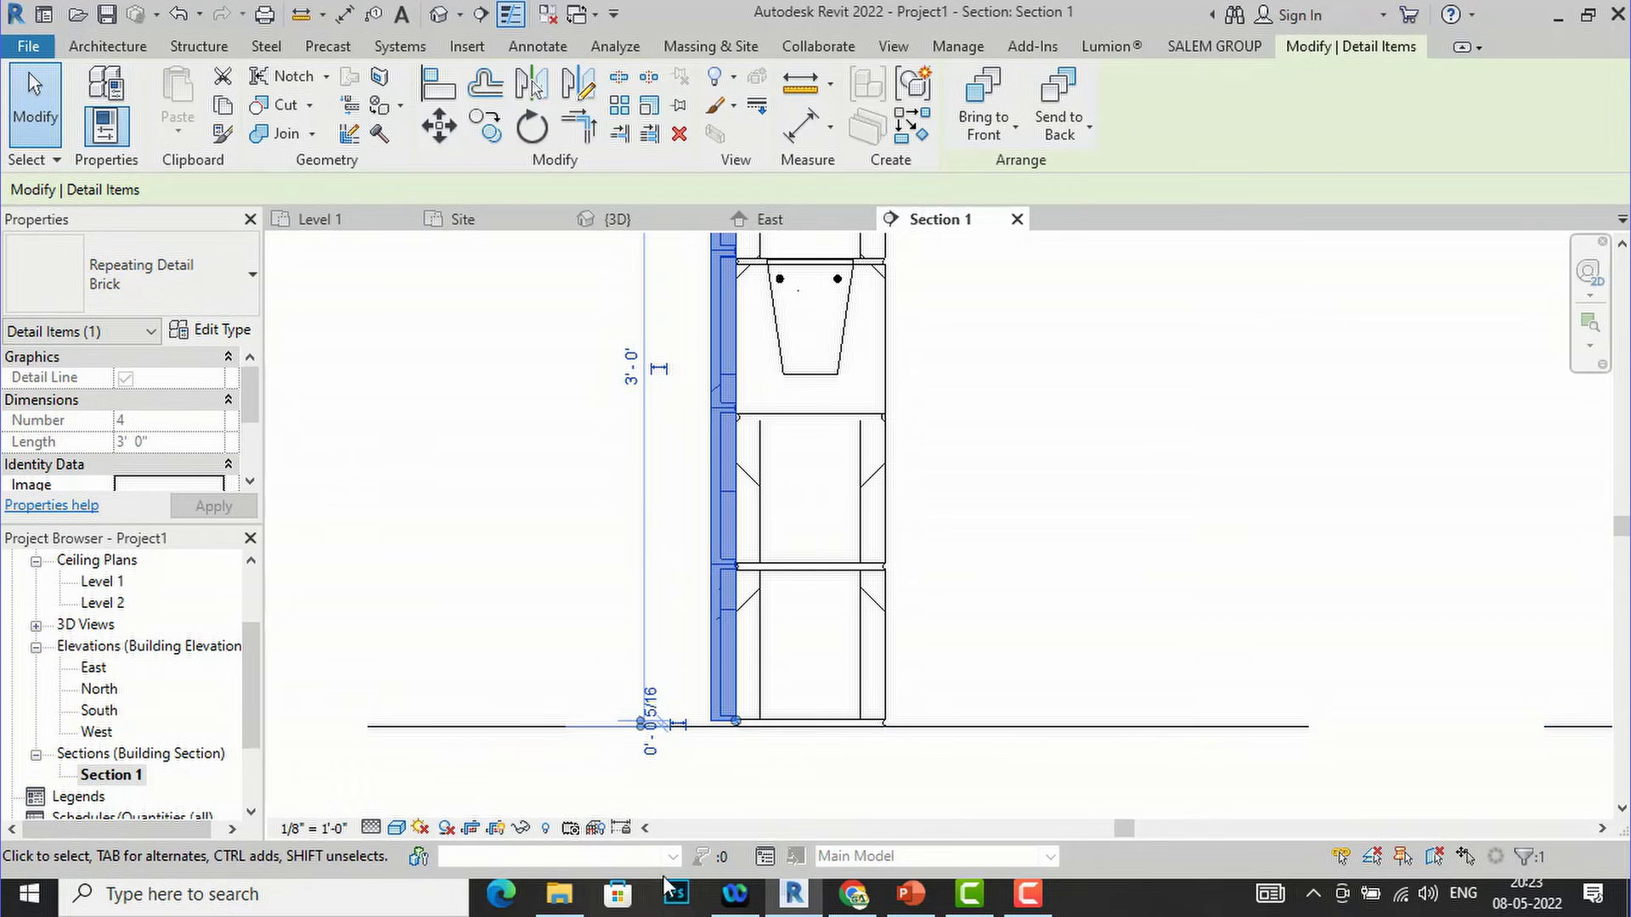
key("Delete")
scroll(877, 722, "down", 1)
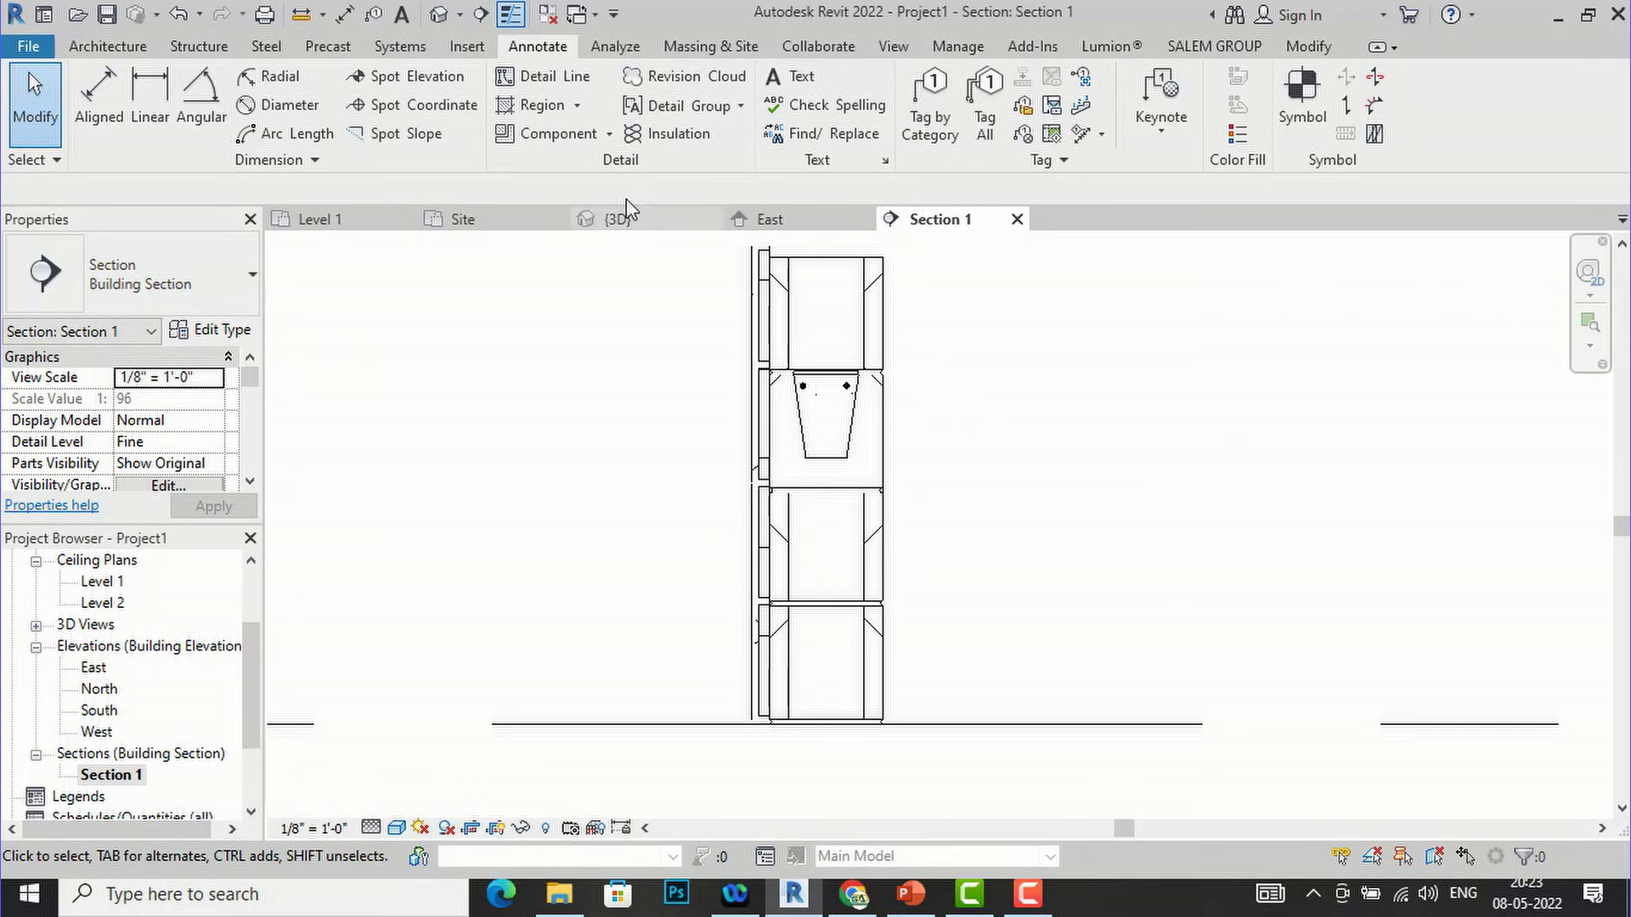
- Start a repeating detail and look through the available repeating detail types
left_click(609, 134)
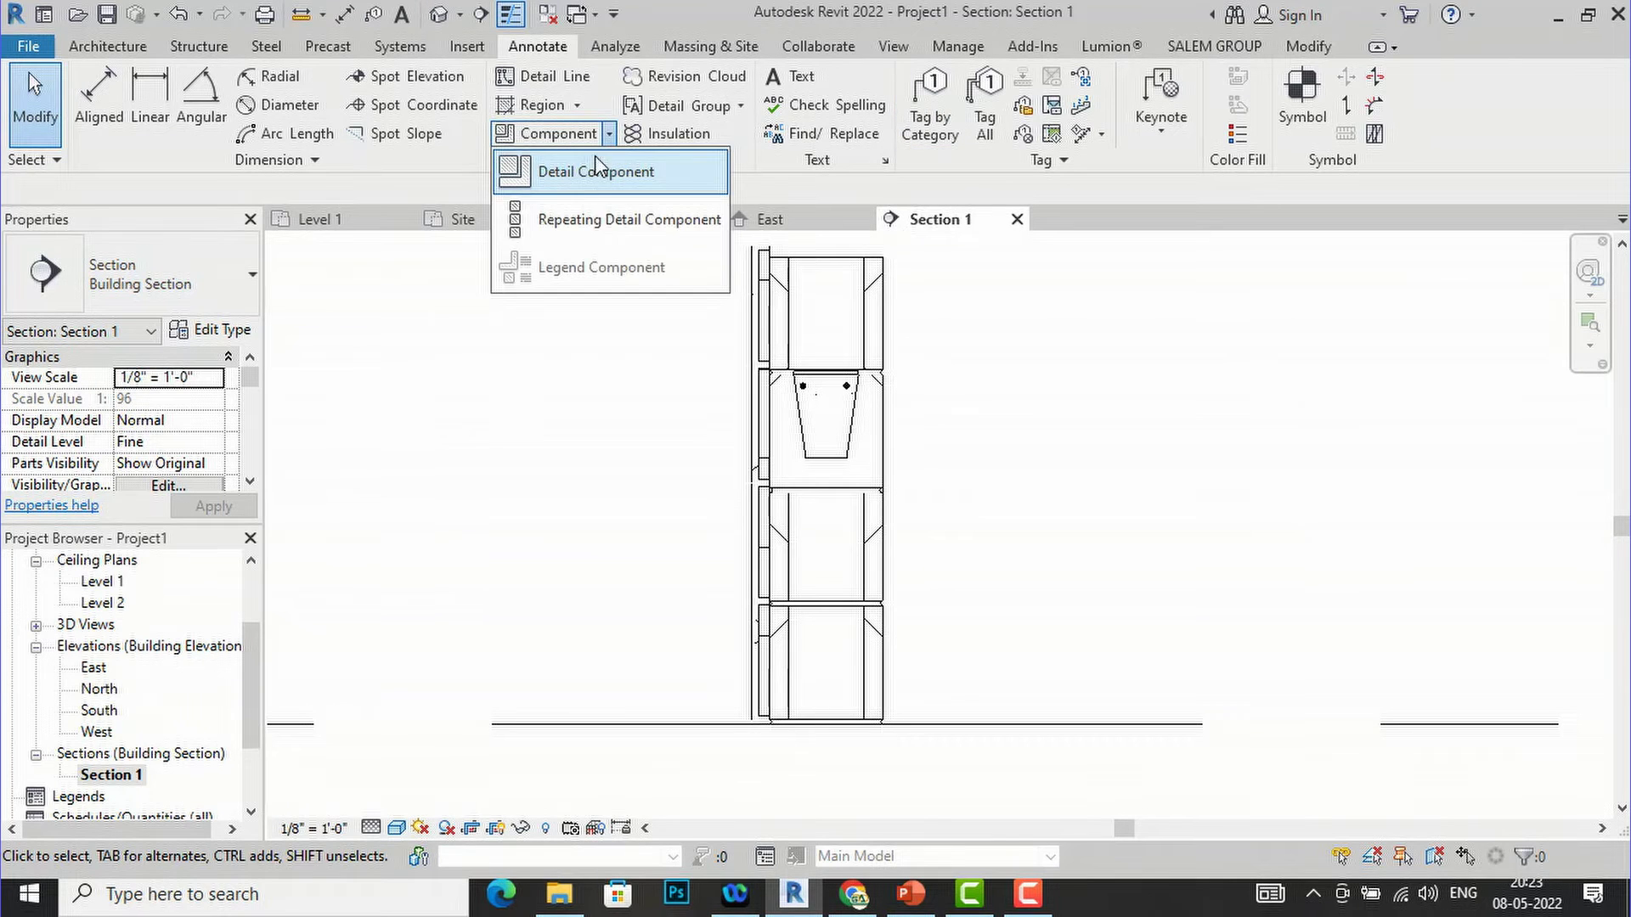
left_click(597, 219)
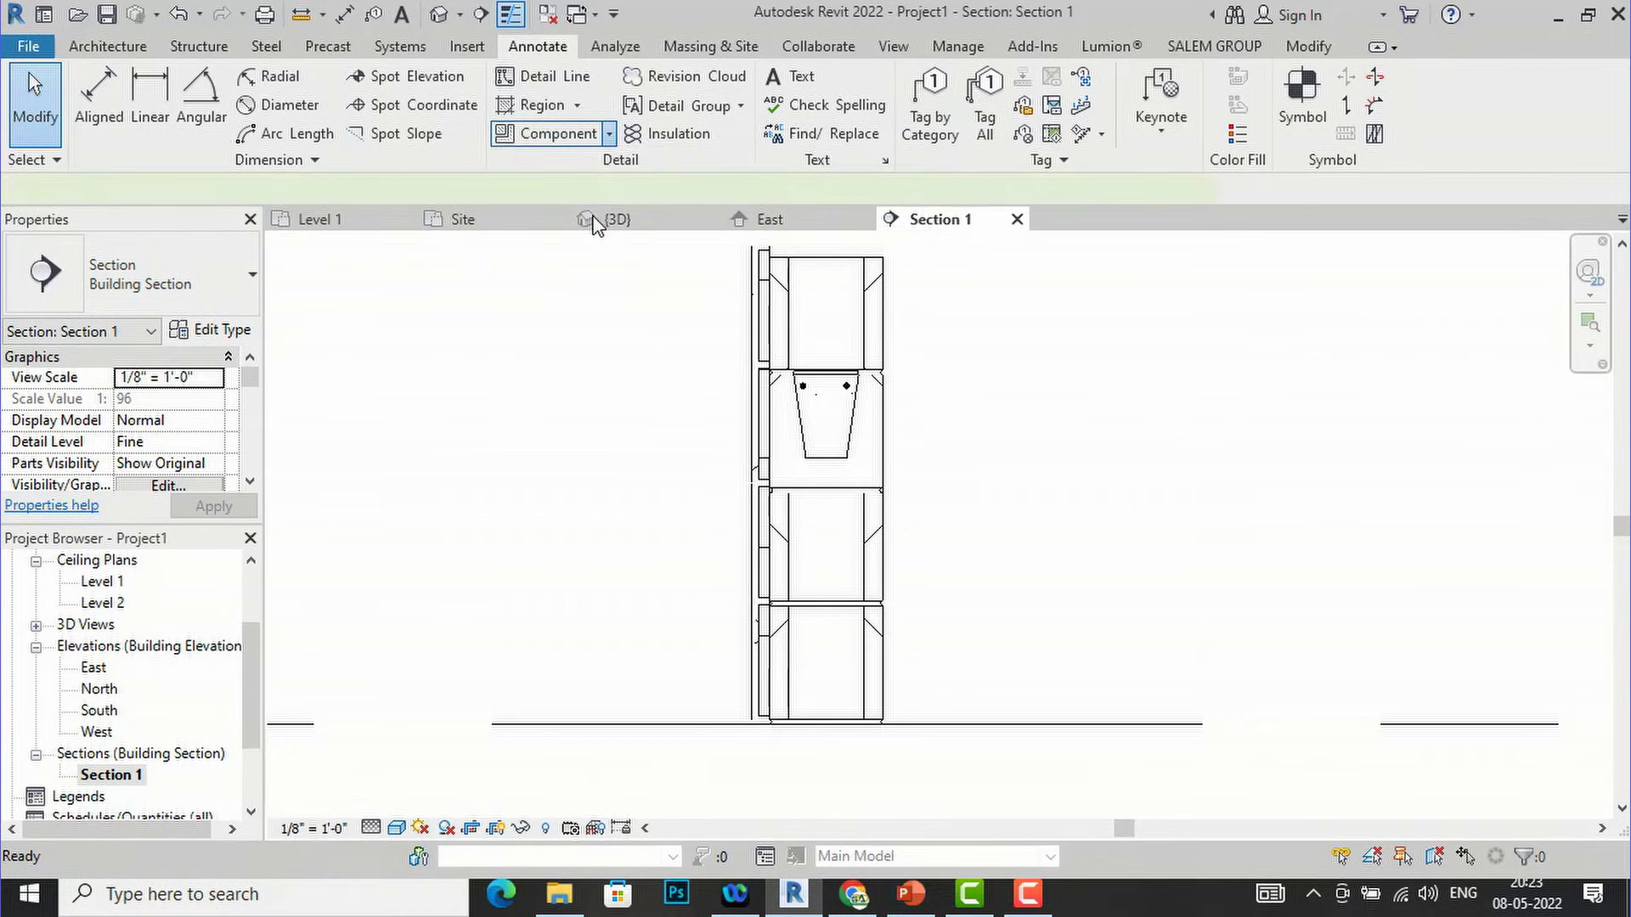
left_click(161, 306)
left_click(163, 310)
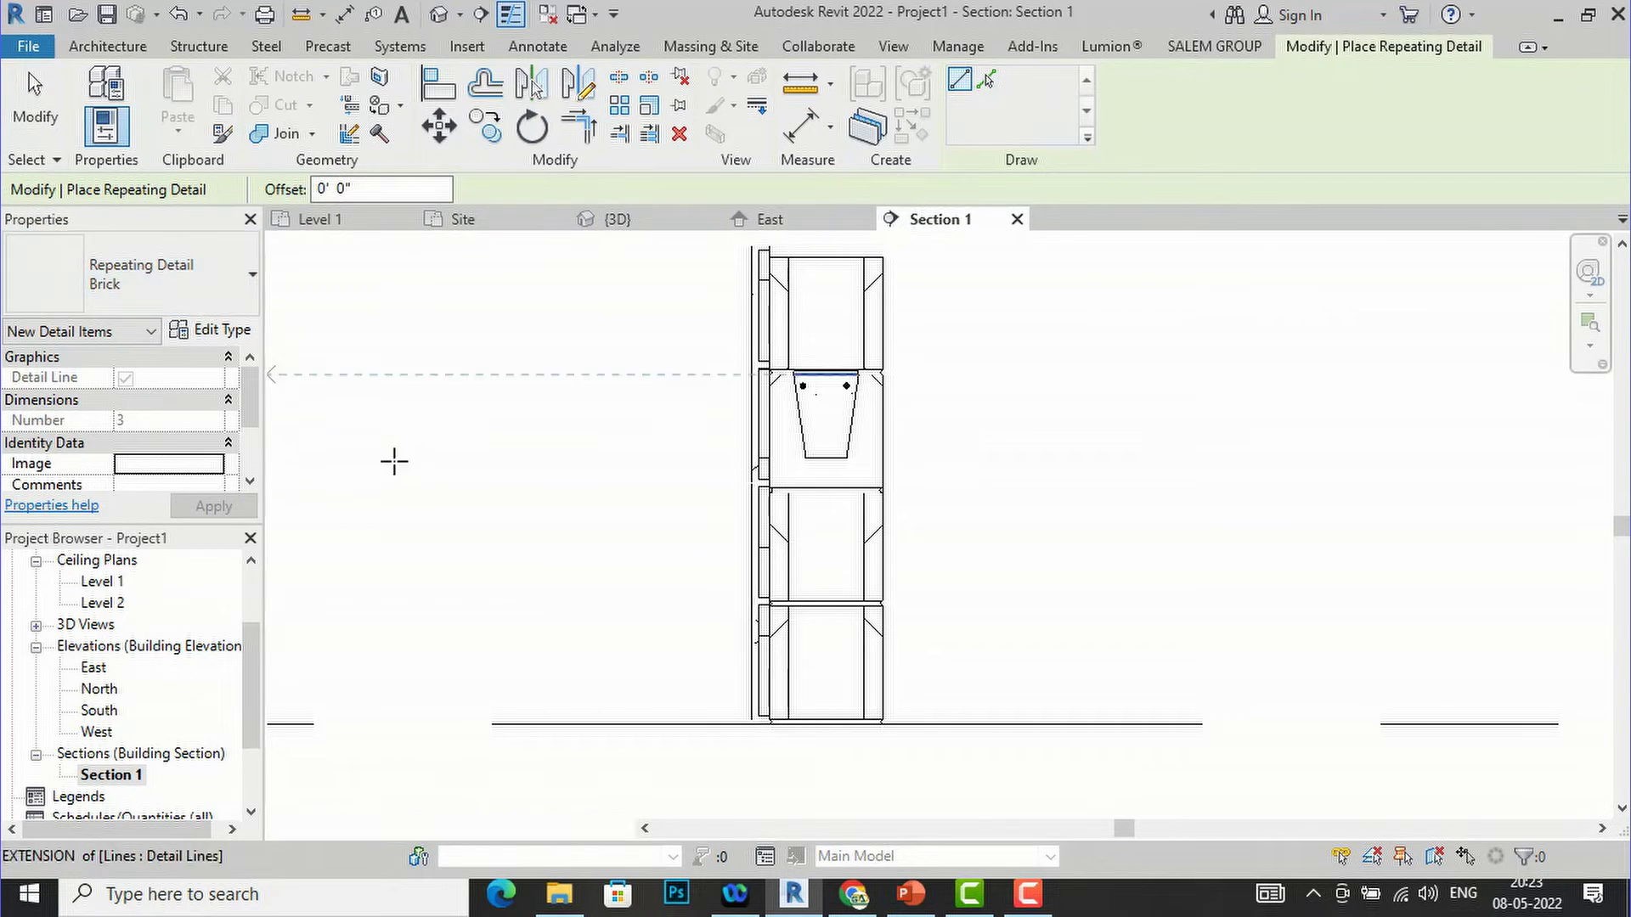
- Confirm the Brick type's Detail is Tile-Section-Vertical : 6 x 6 x 3/4, closing without changes
left_click(235, 335)
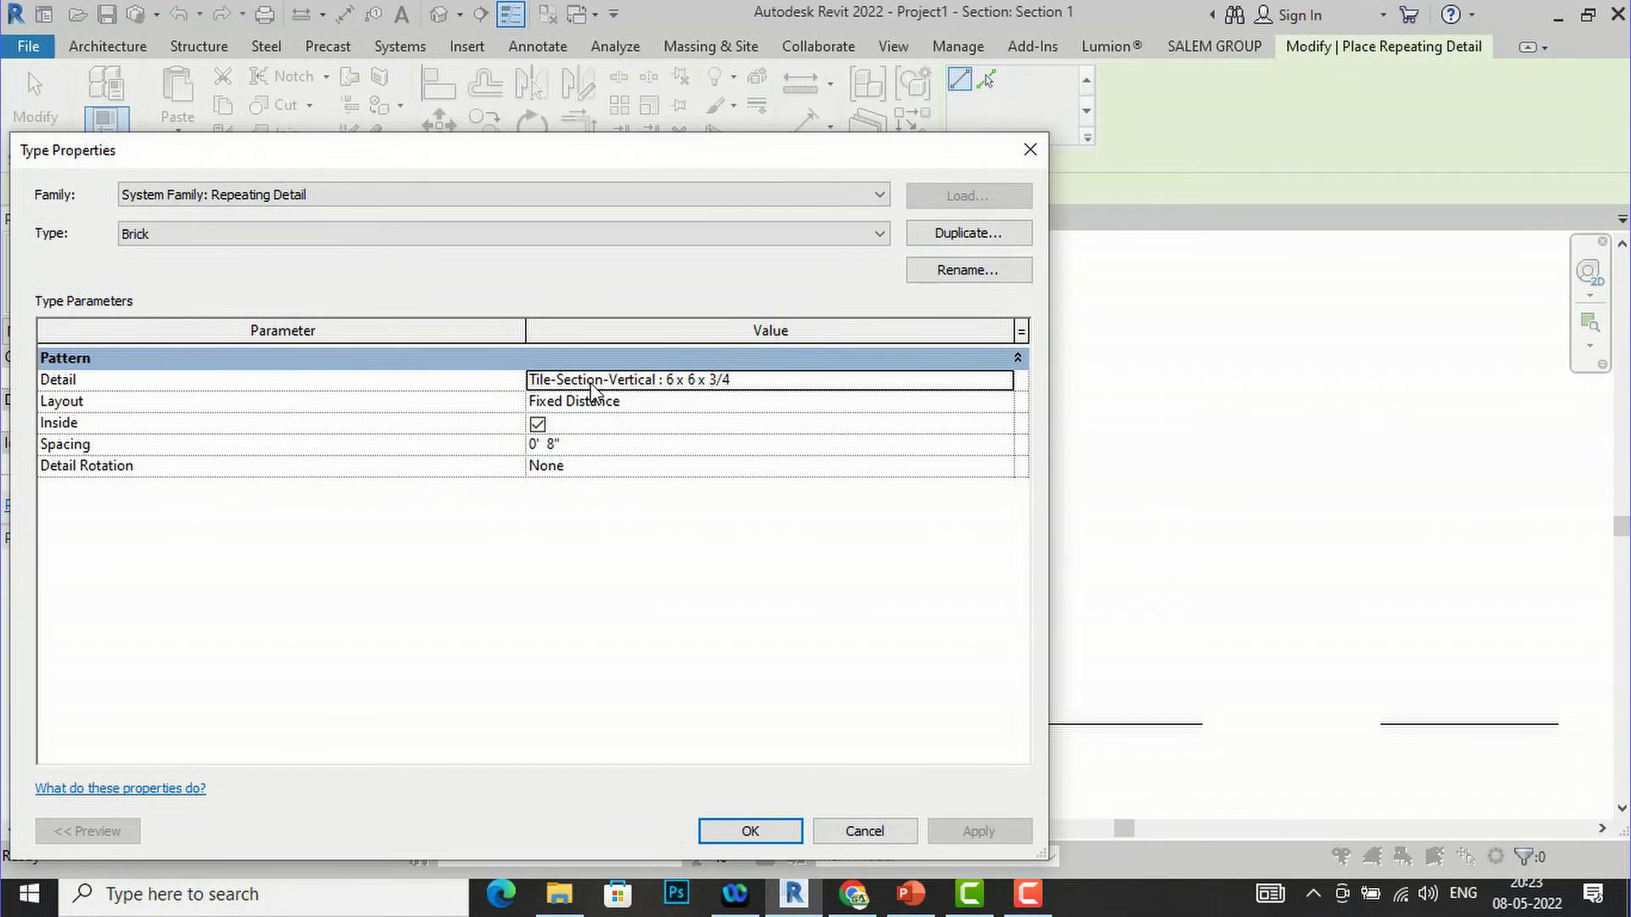
left_click(973, 381)
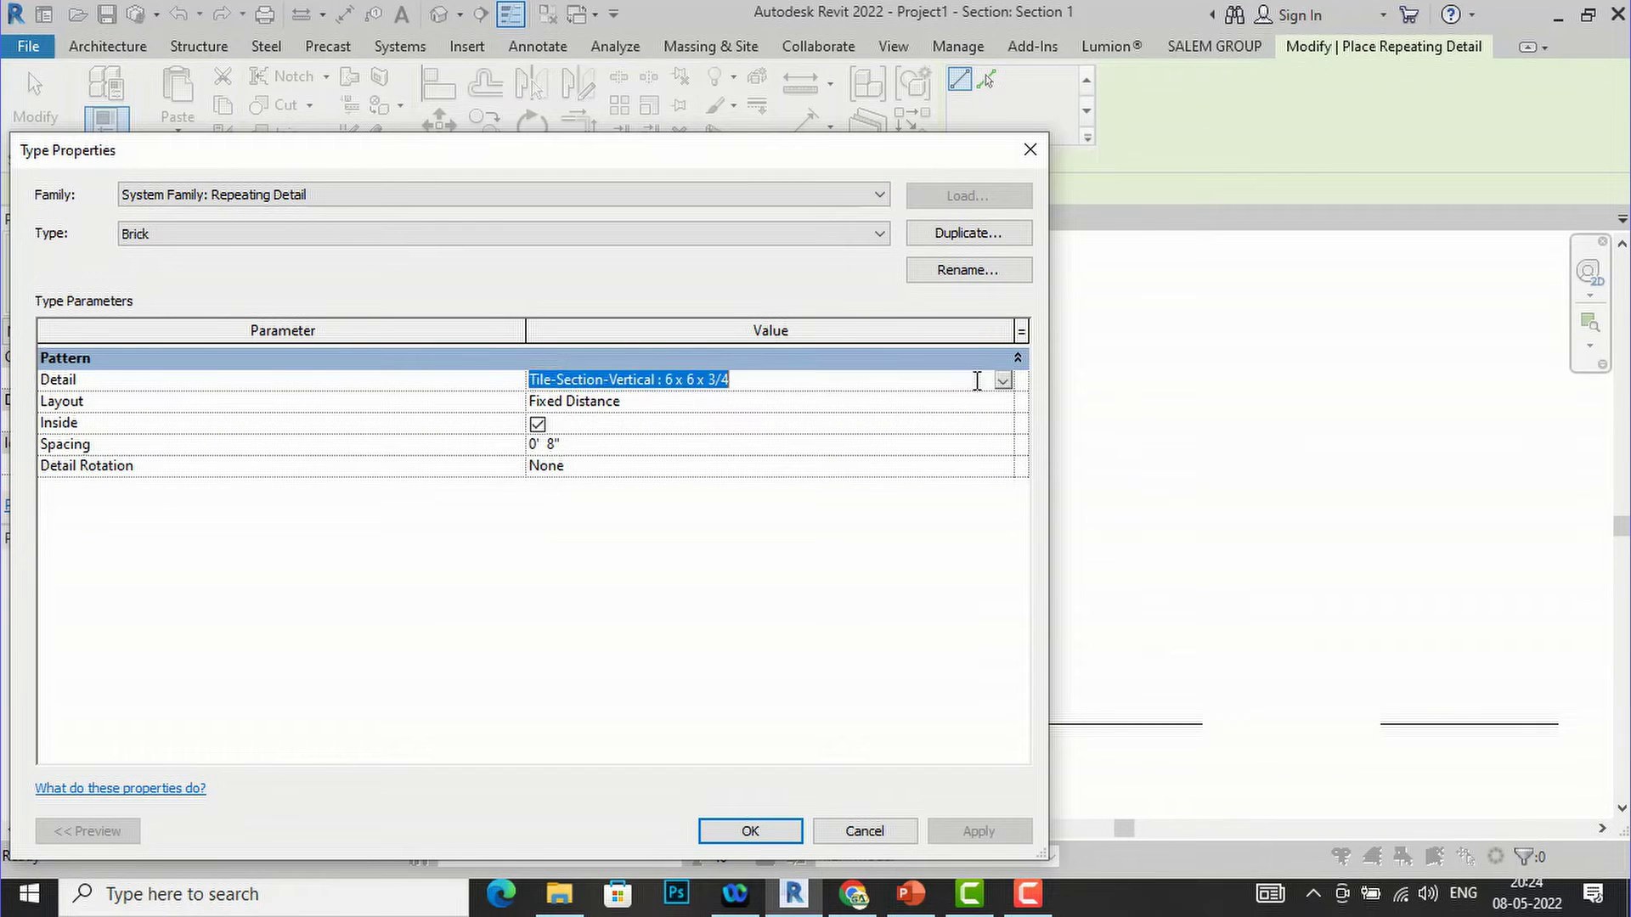
left_click(1002, 381)
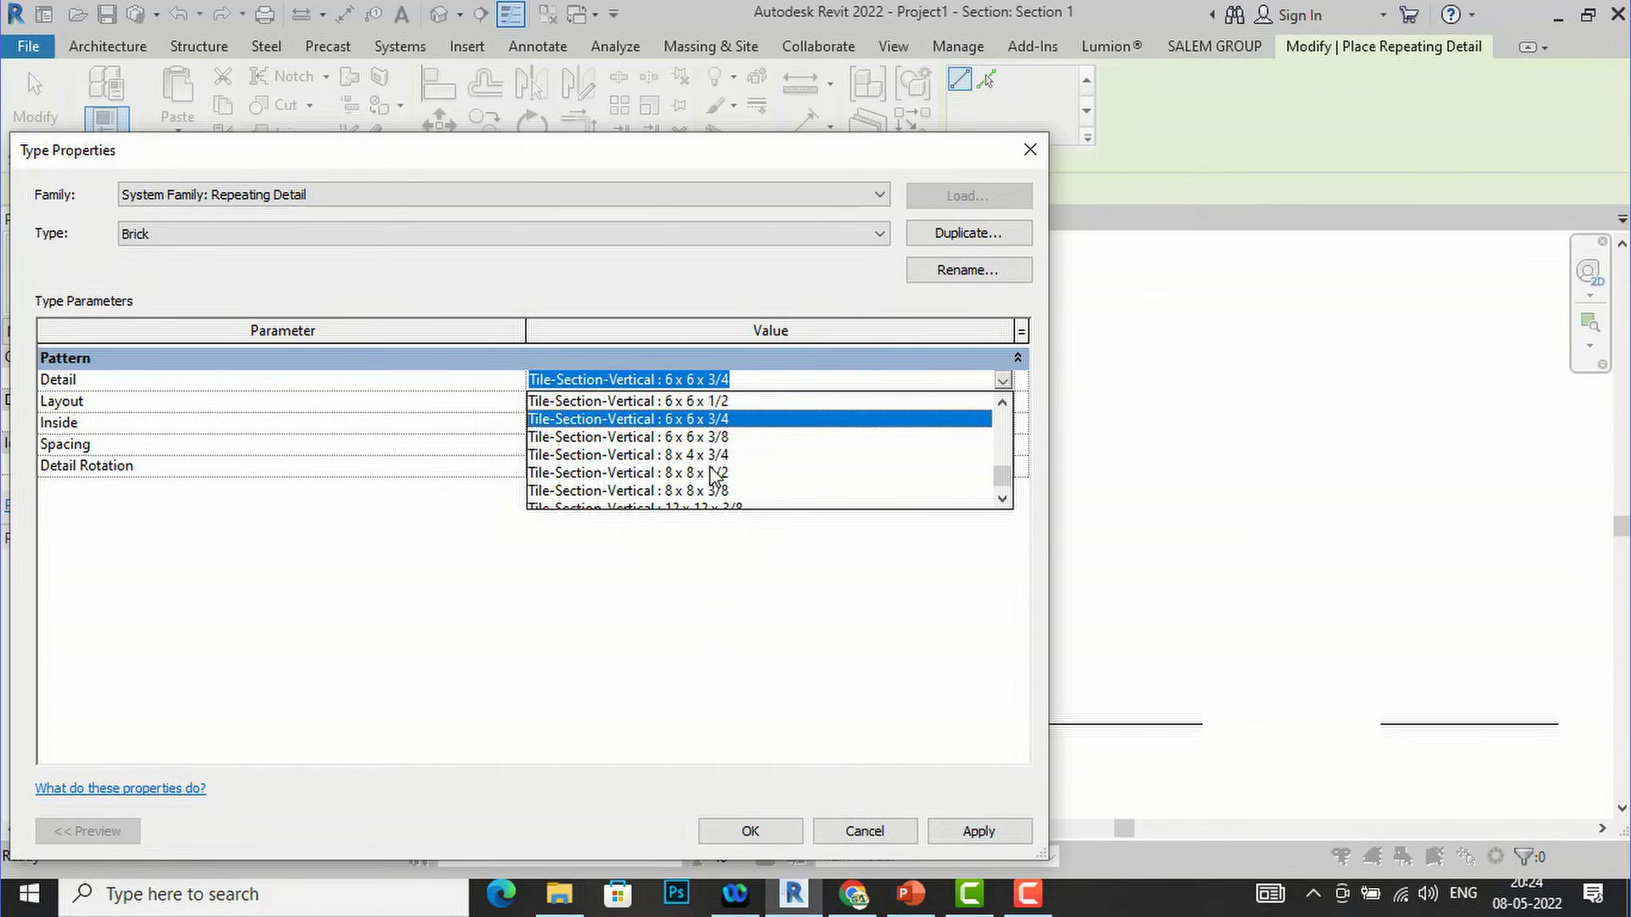
mouse_move(799, 896)
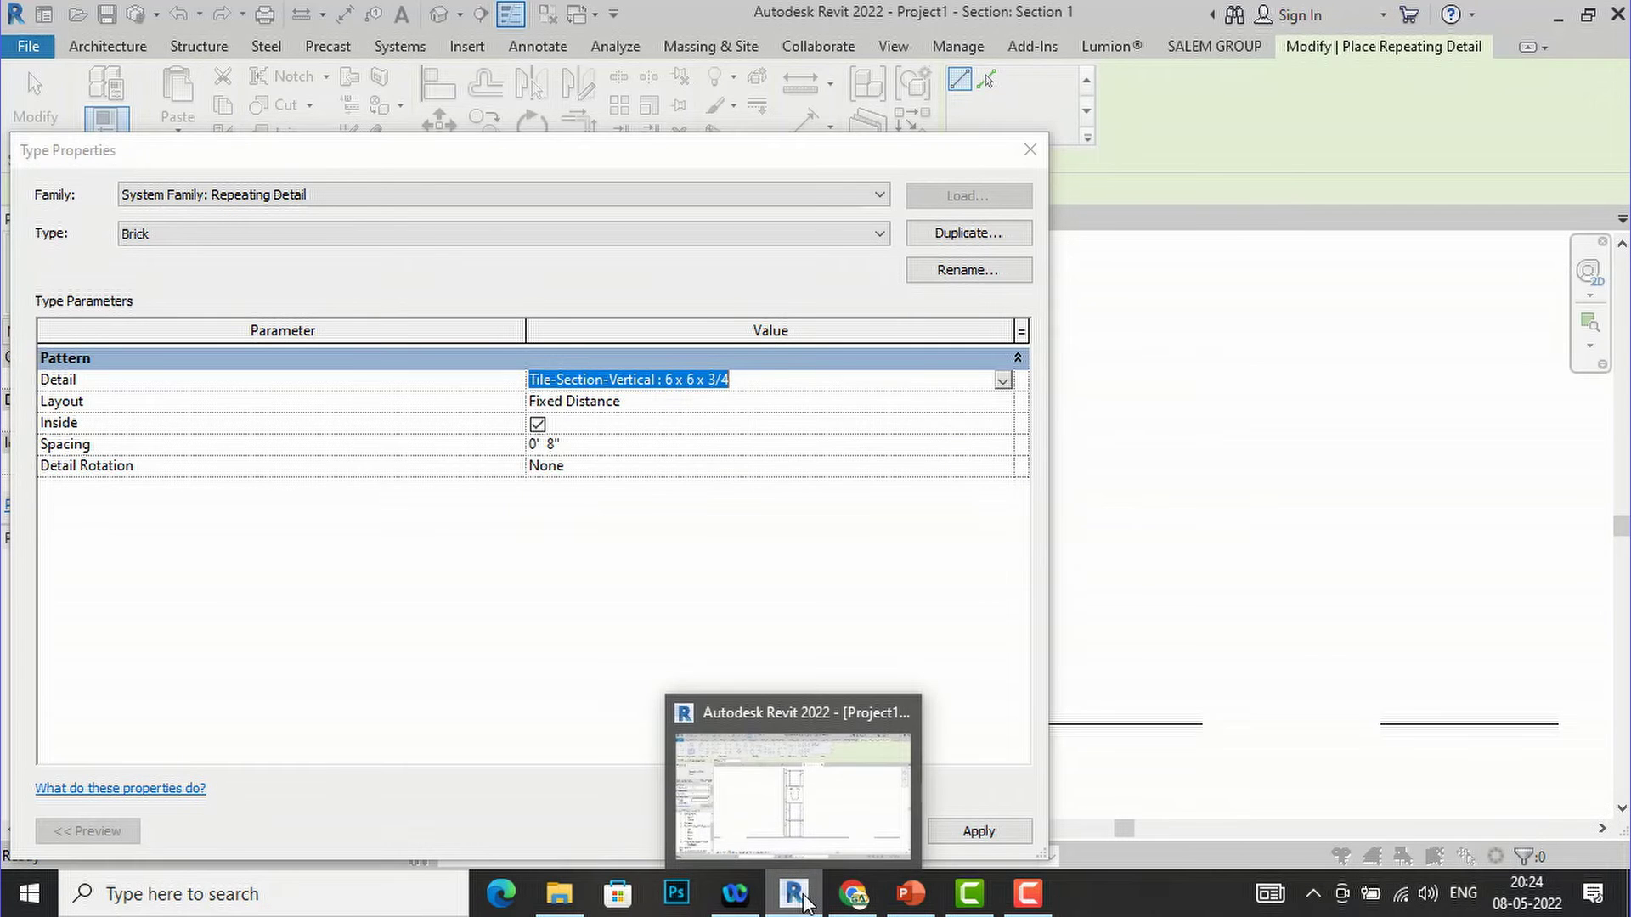
left_click(1030, 149)
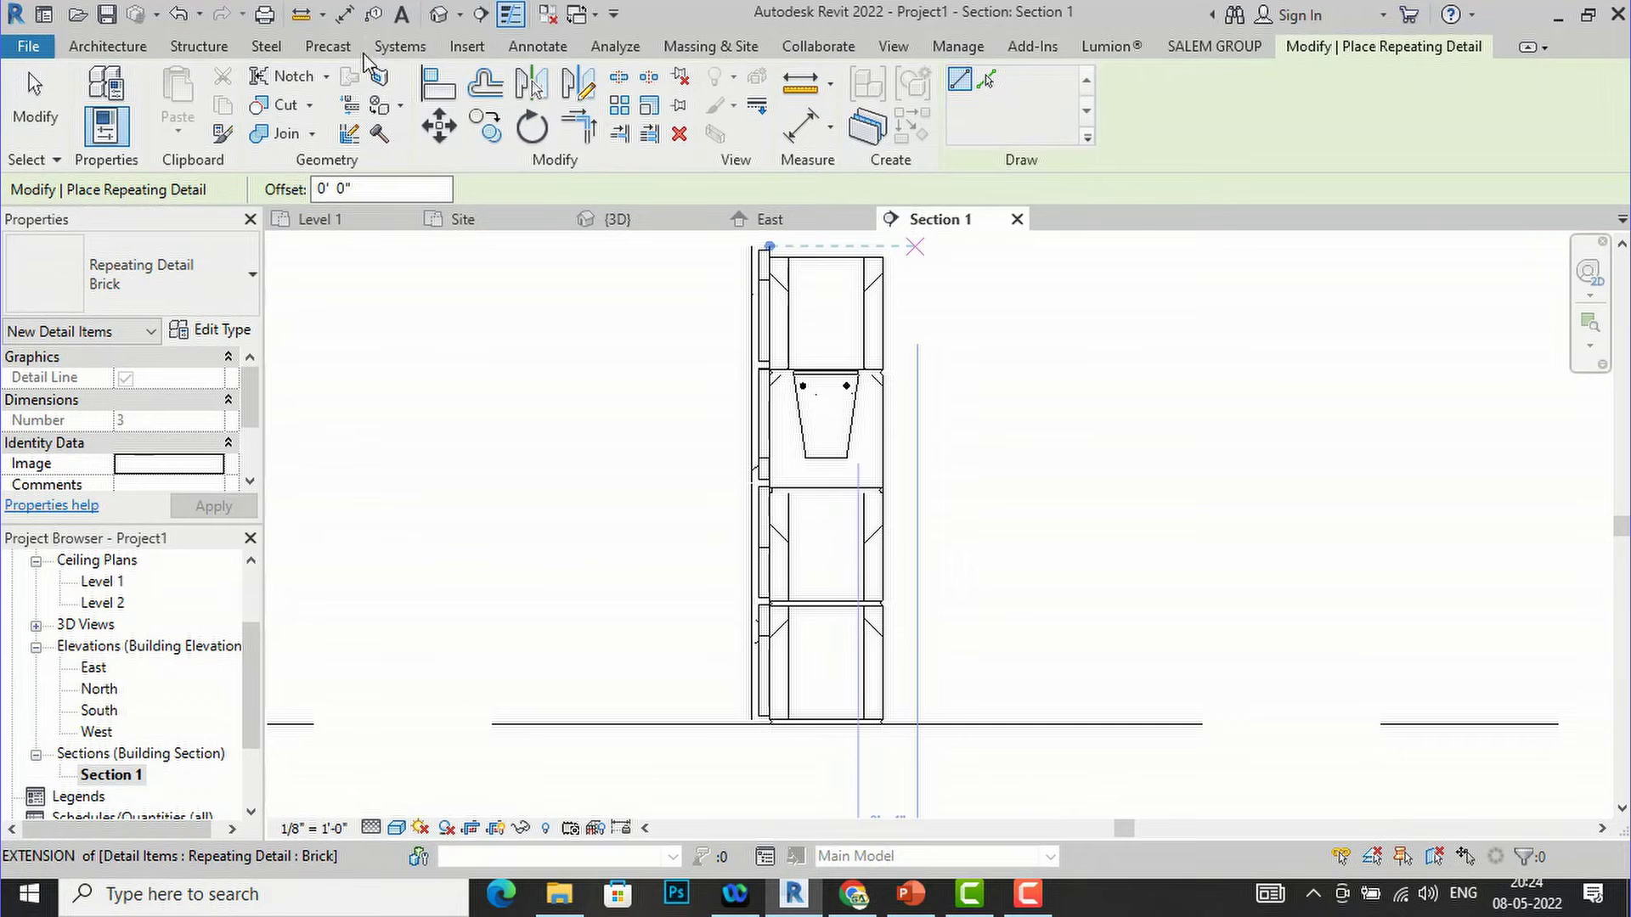
left_click(112, 48)
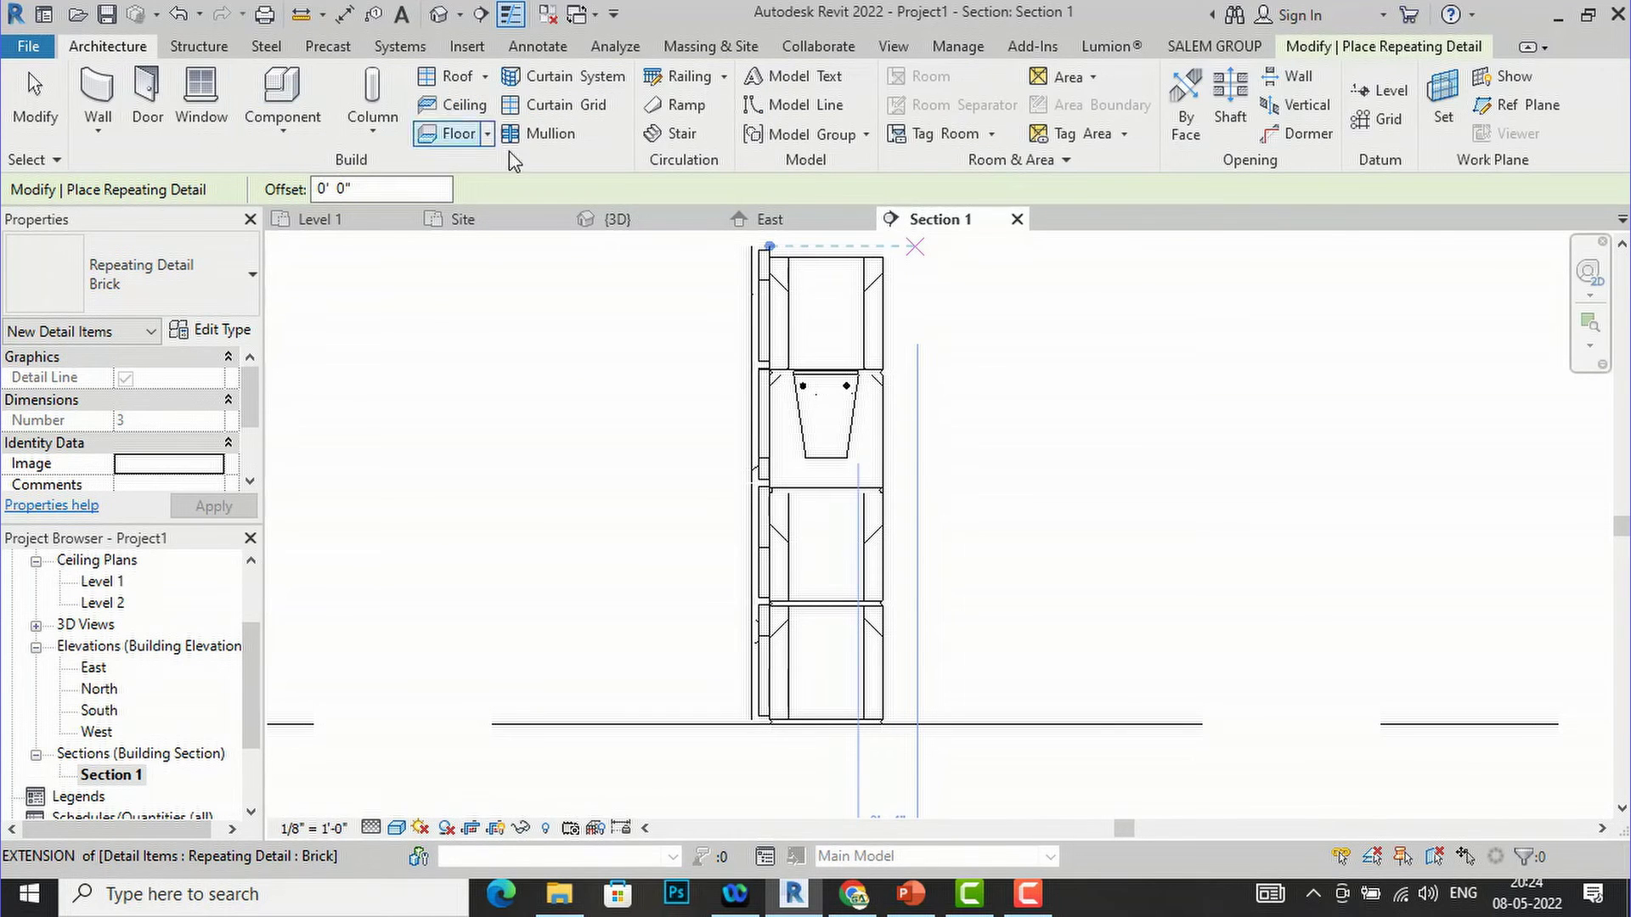
left_click(537, 46)
left_click(610, 137)
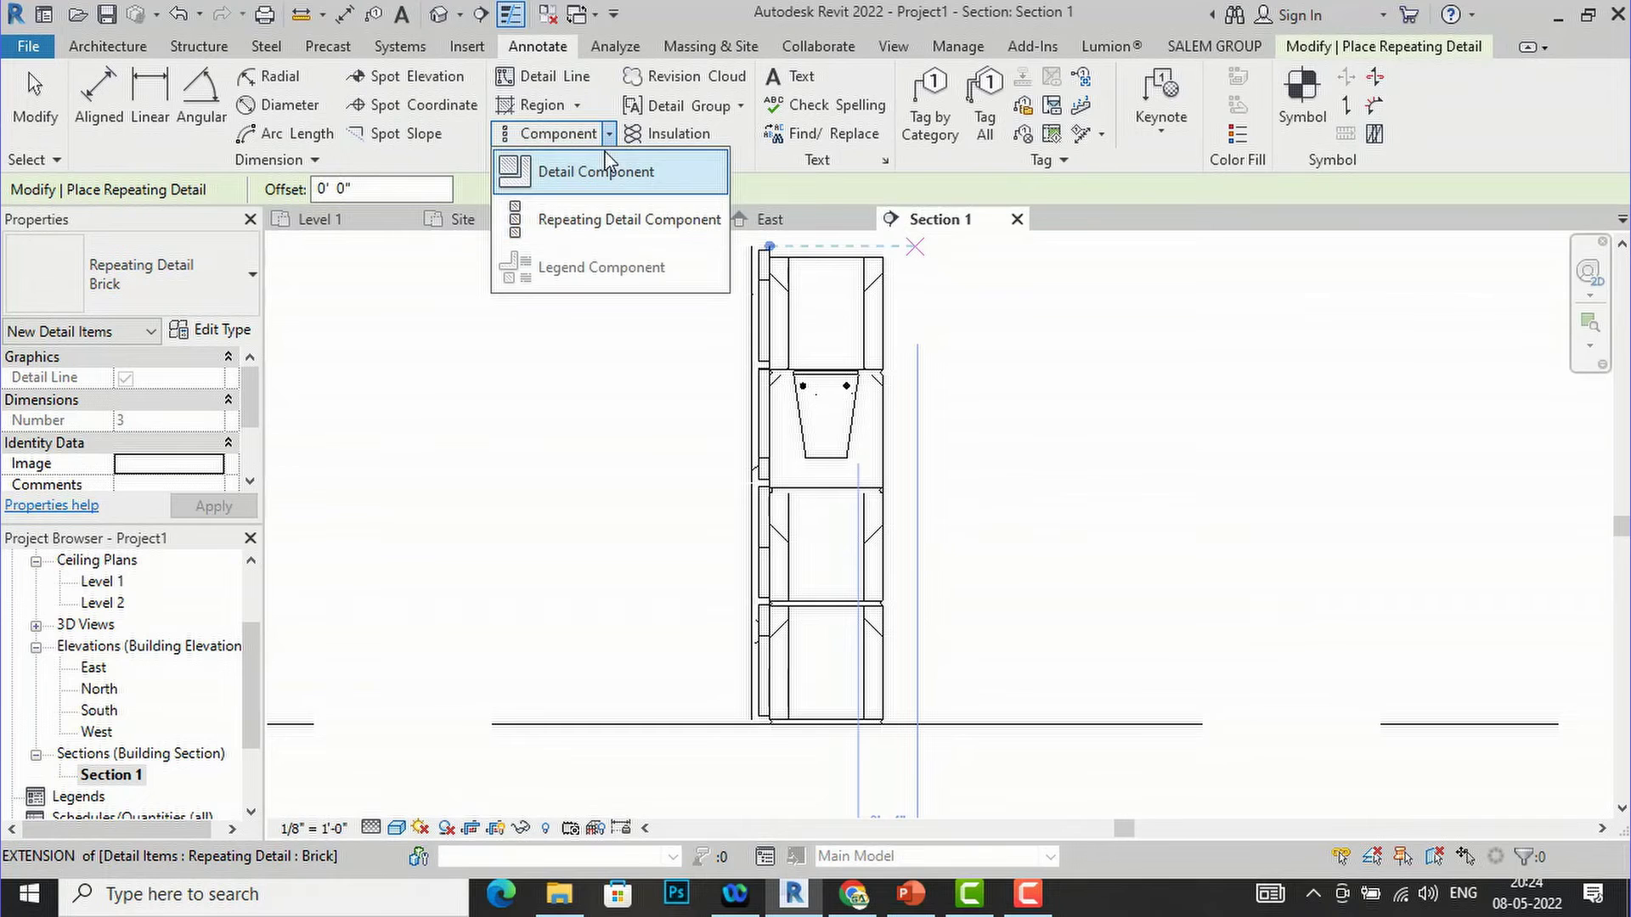
- Load Tile-Section-Vertical.rfa from Detail Items > Div 09-Finishes > 093000-Tiling > 093013-Ceramic Tile
left_click(609, 175)
left_click(969, 123)
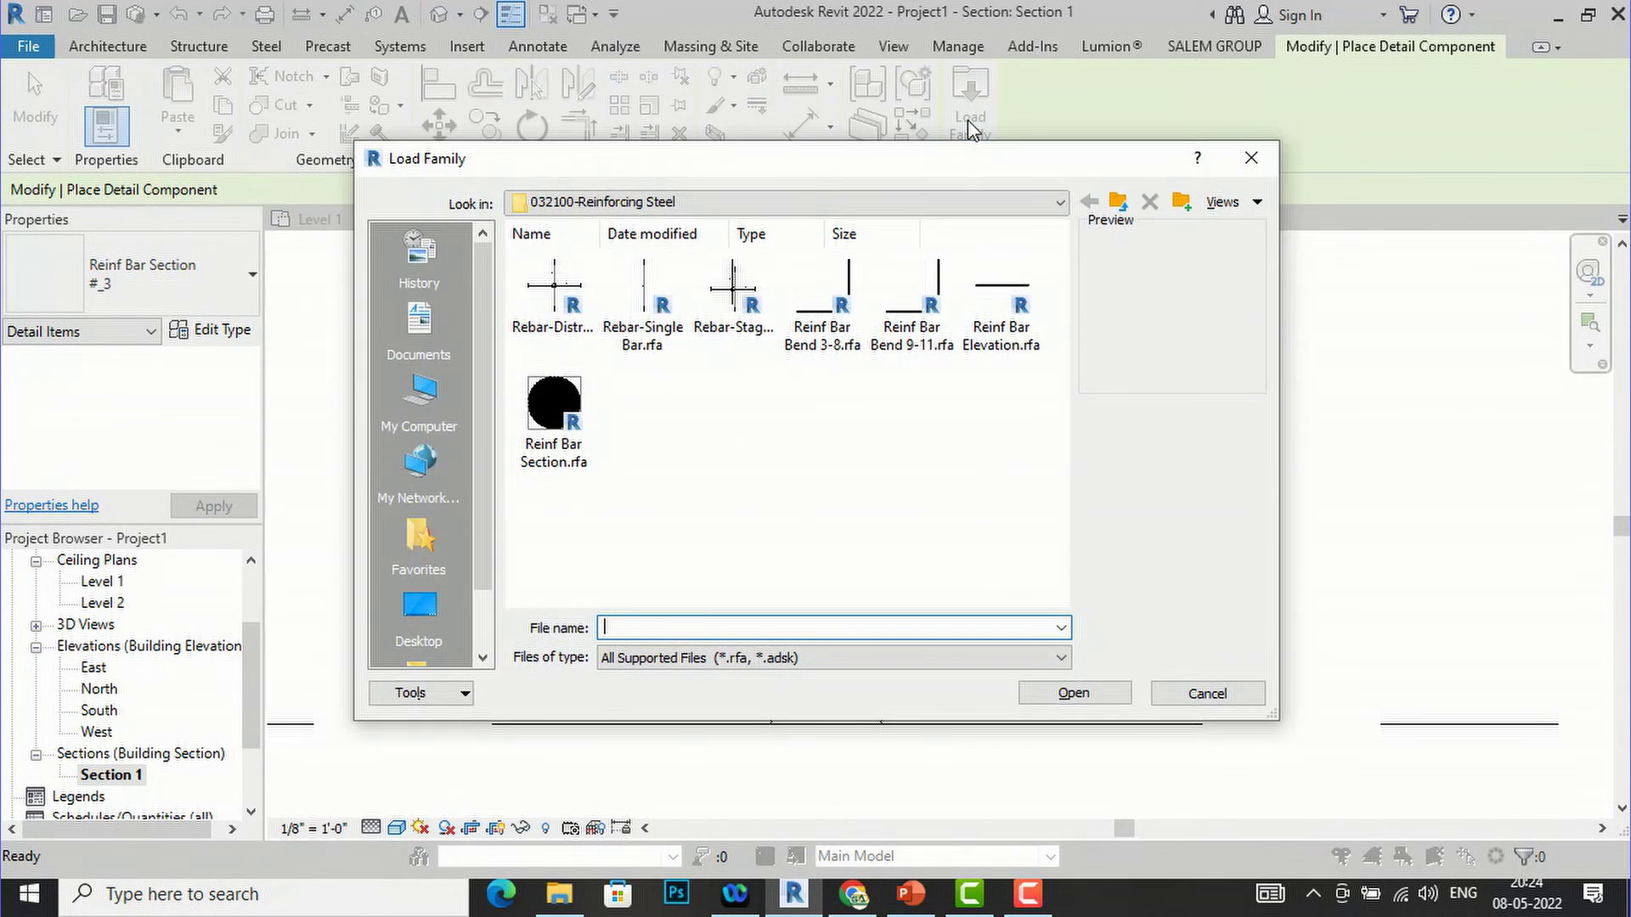
left_click(930, 202)
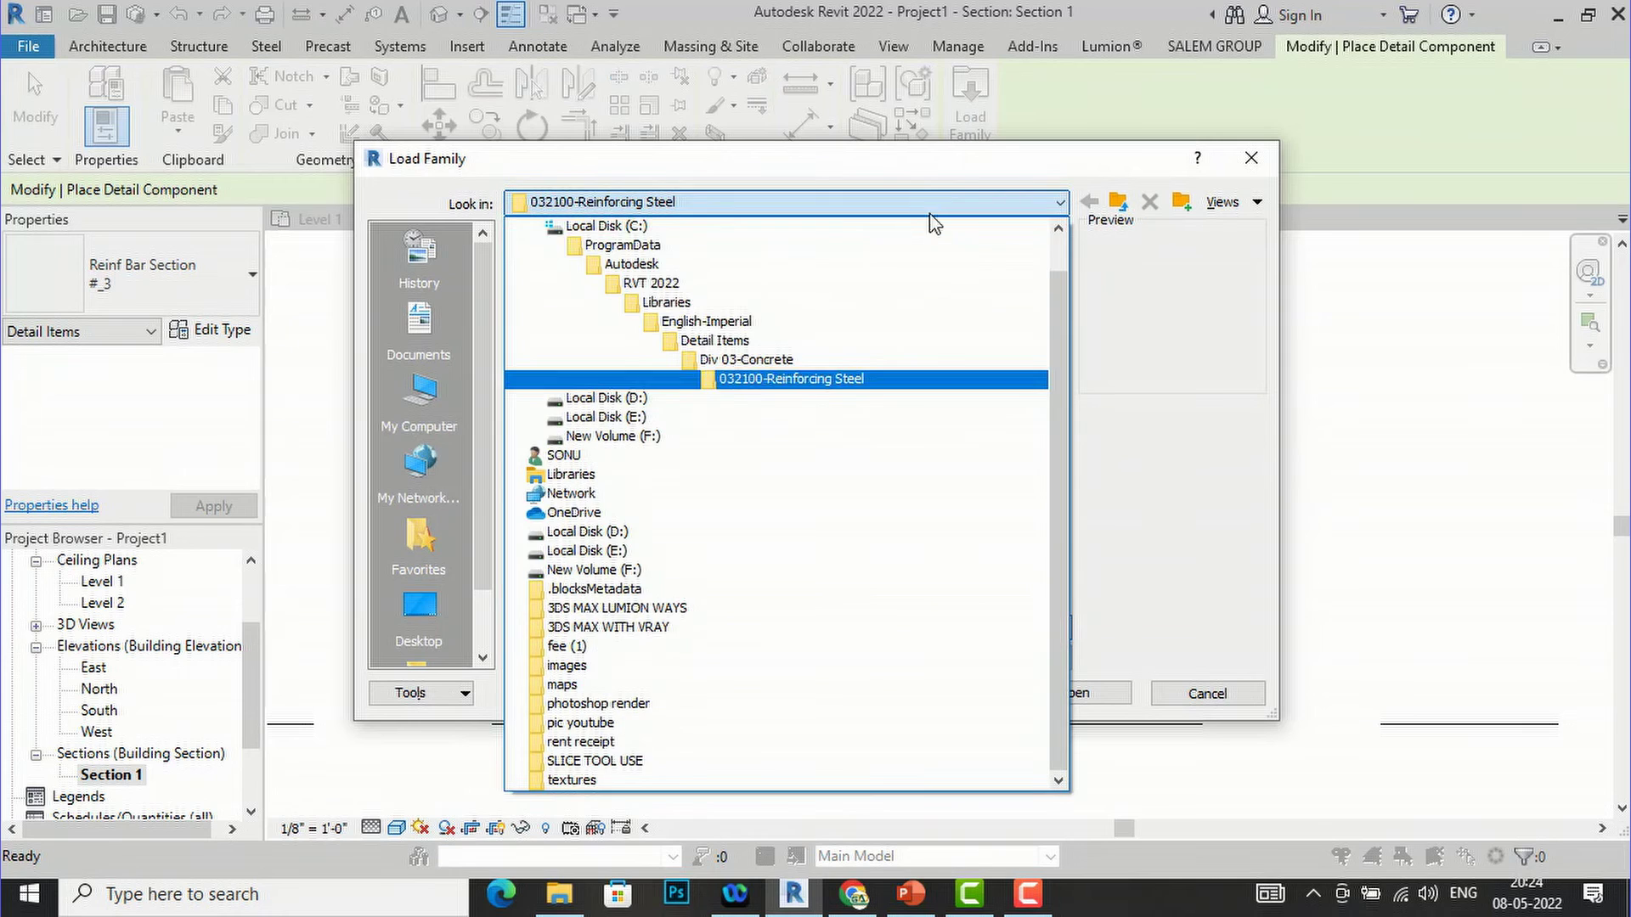
left_click(874, 323)
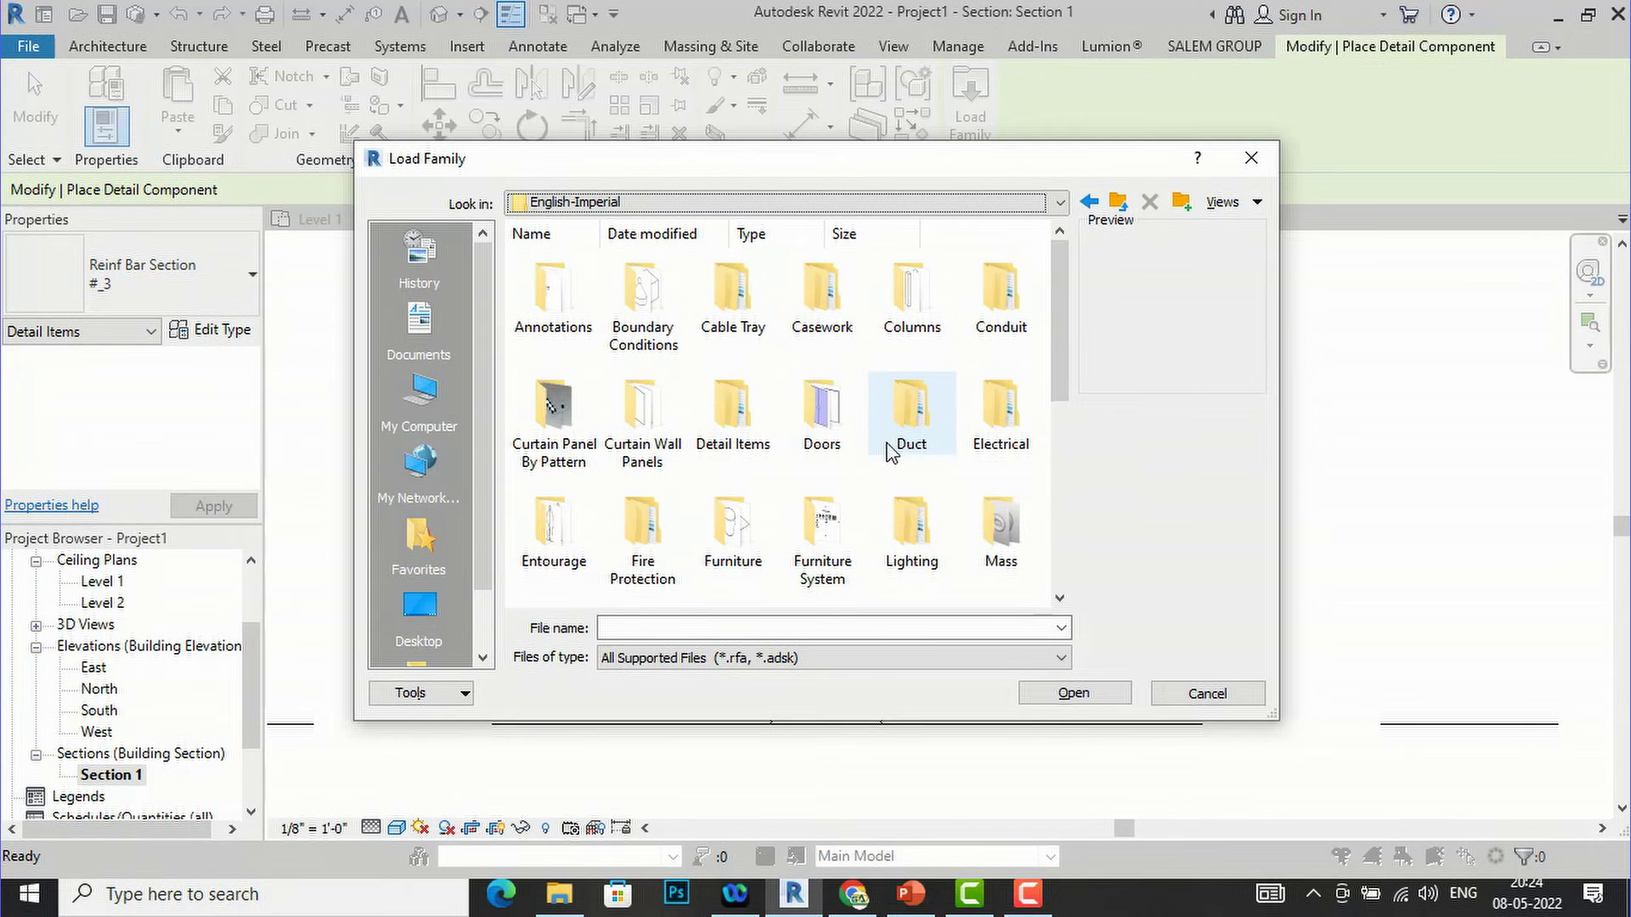
double_click(756, 429)
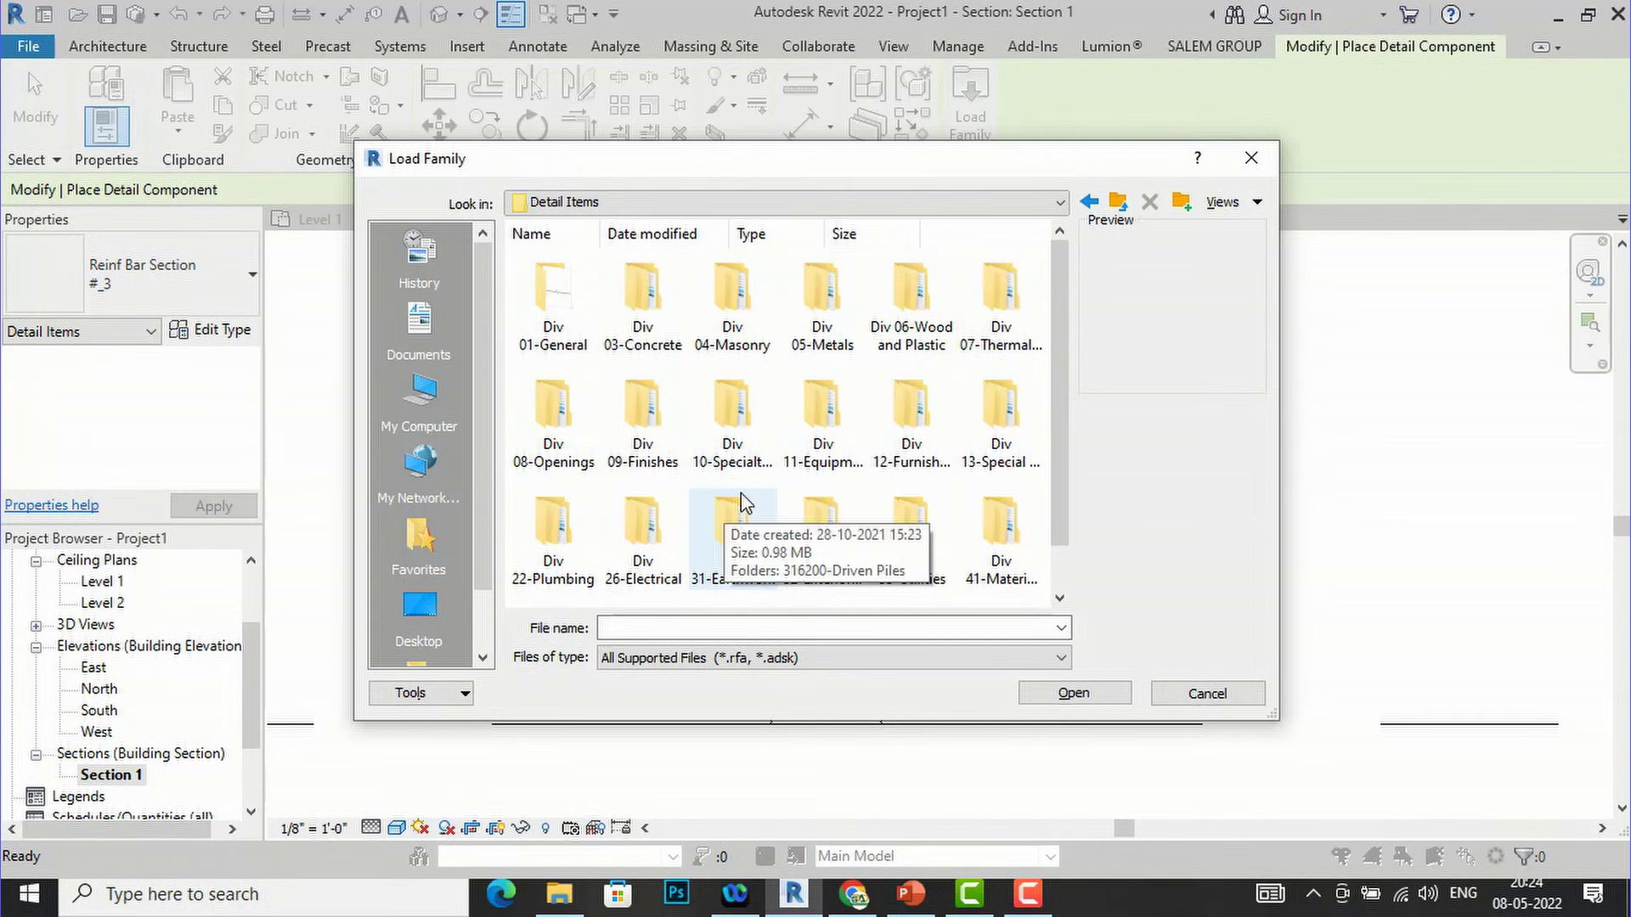
double_click(671, 461)
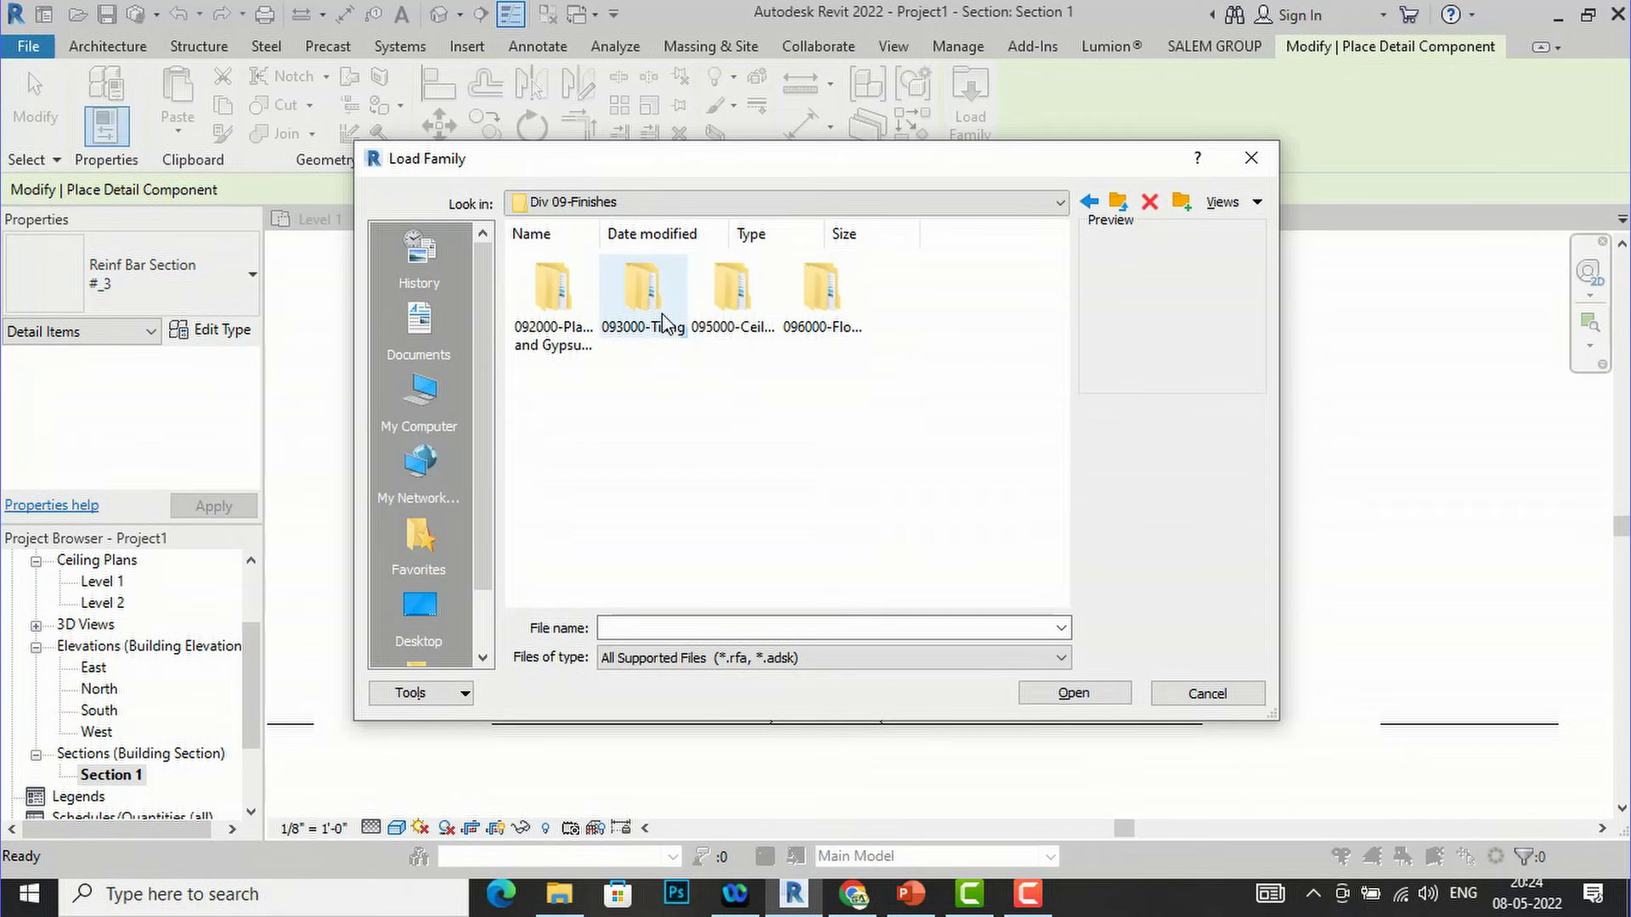
double_click(644, 293)
double_click(560, 301)
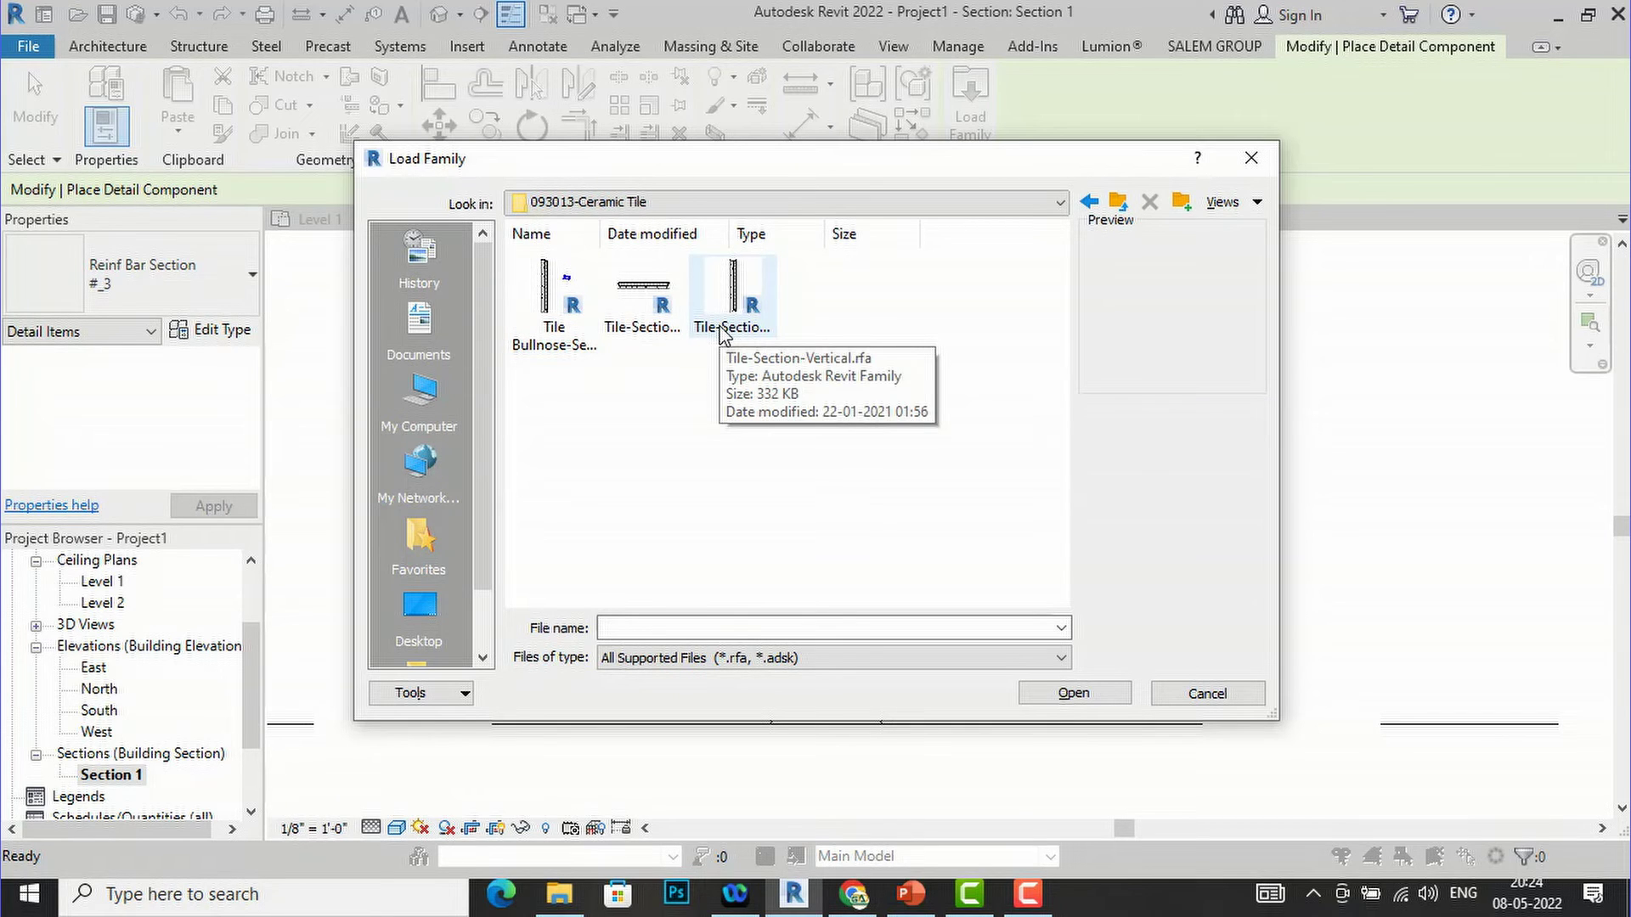
left_click(720, 331)
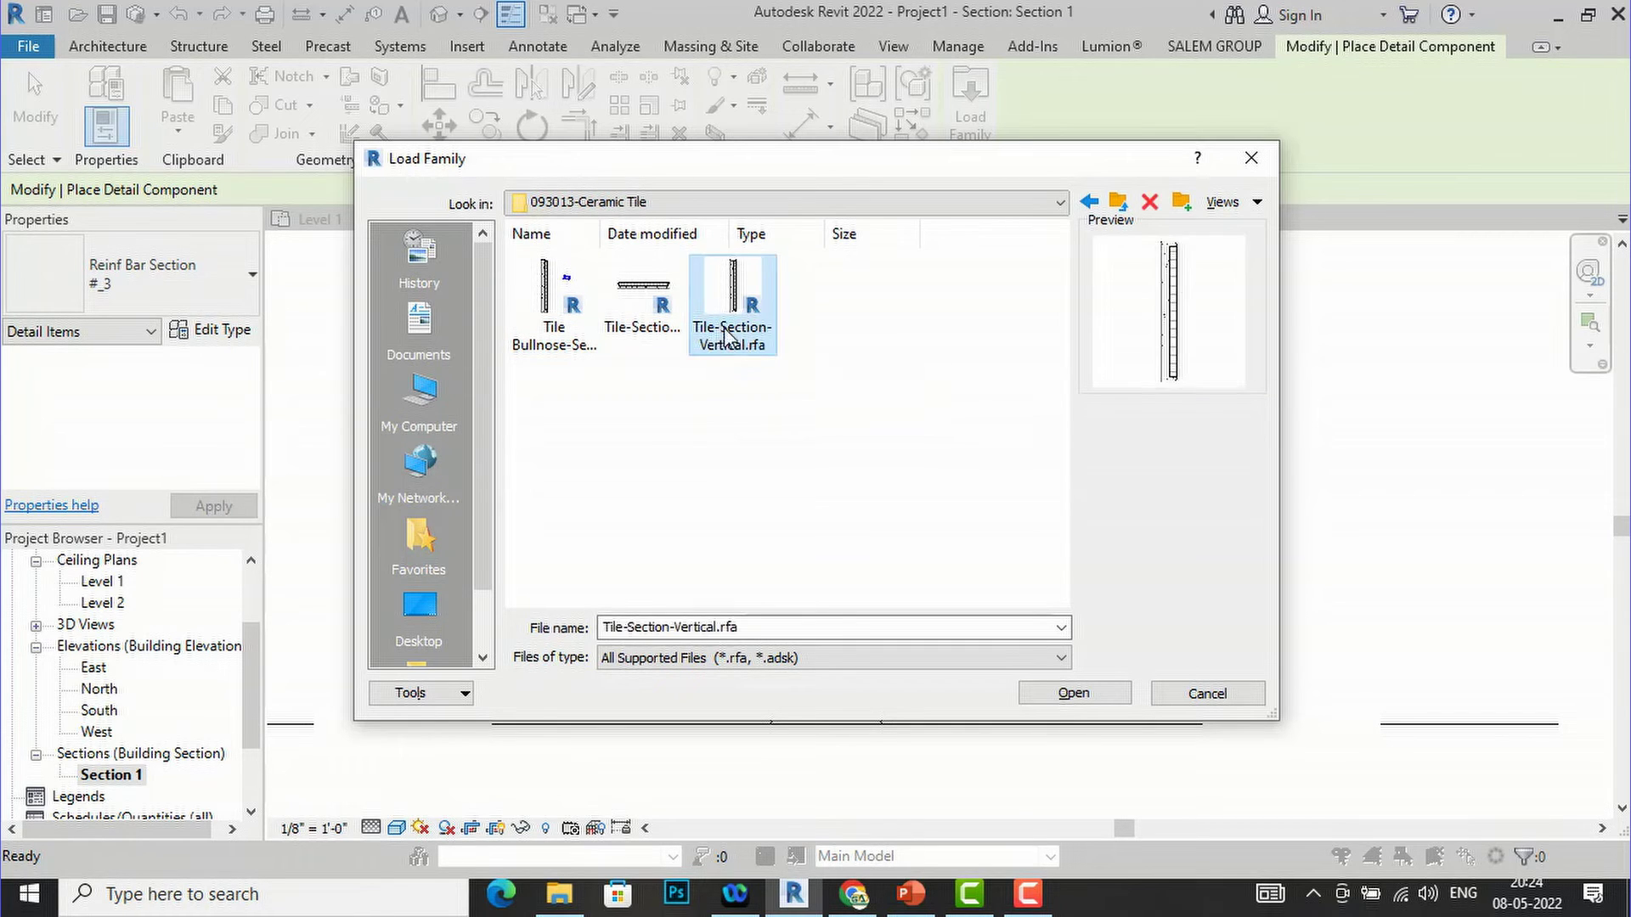
left_click(1050, 697)
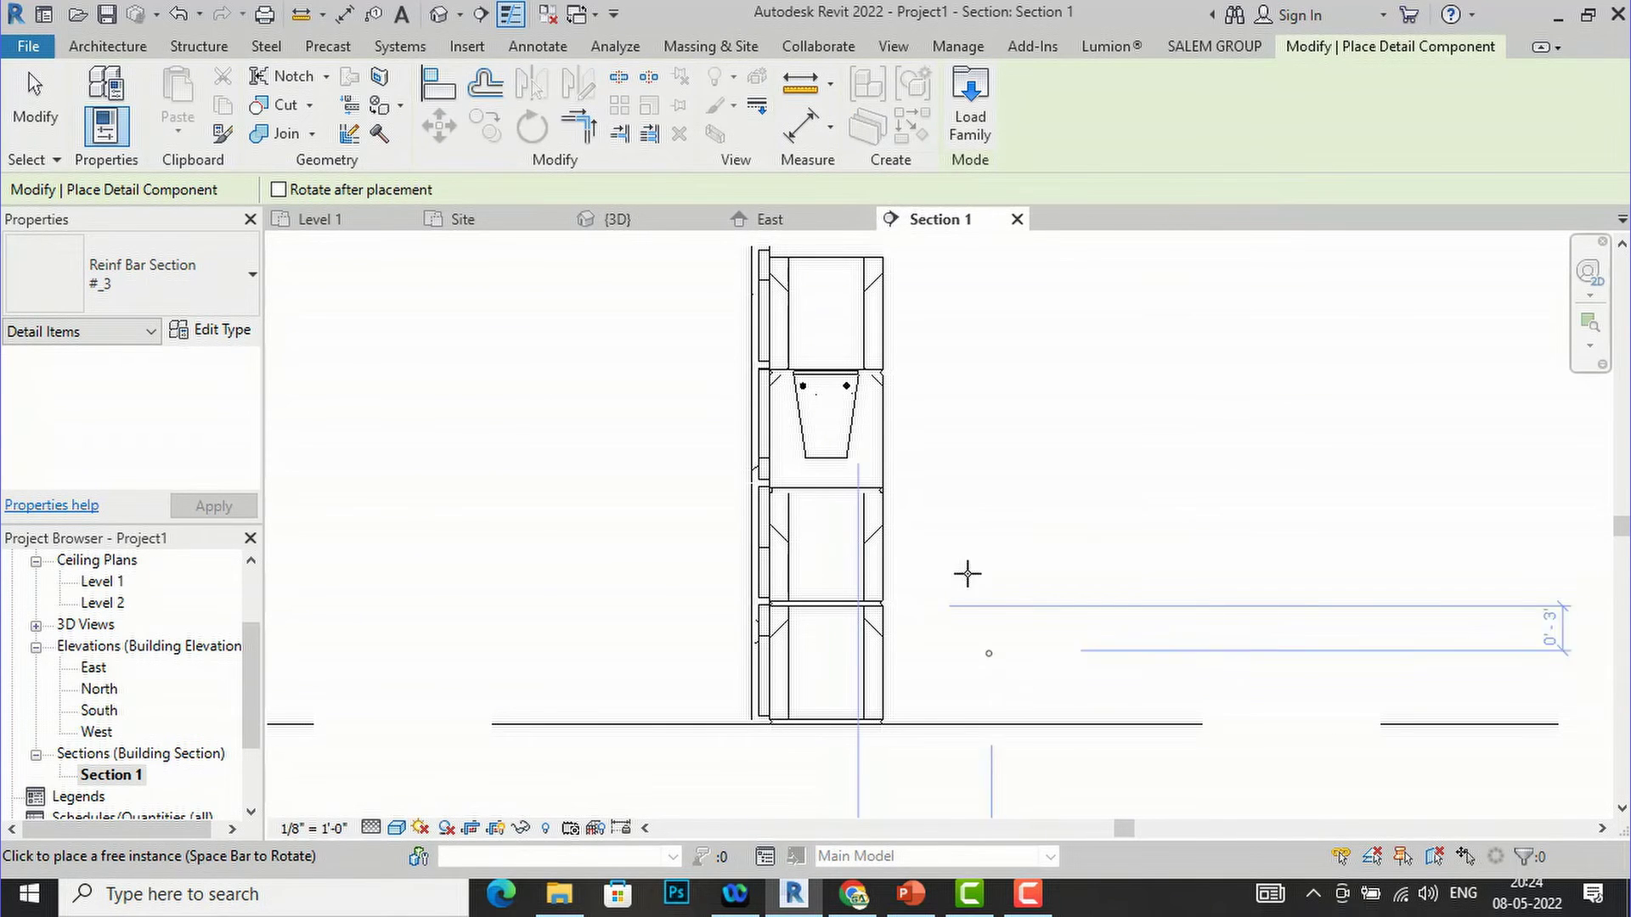
key("Escape")
key("Escape")
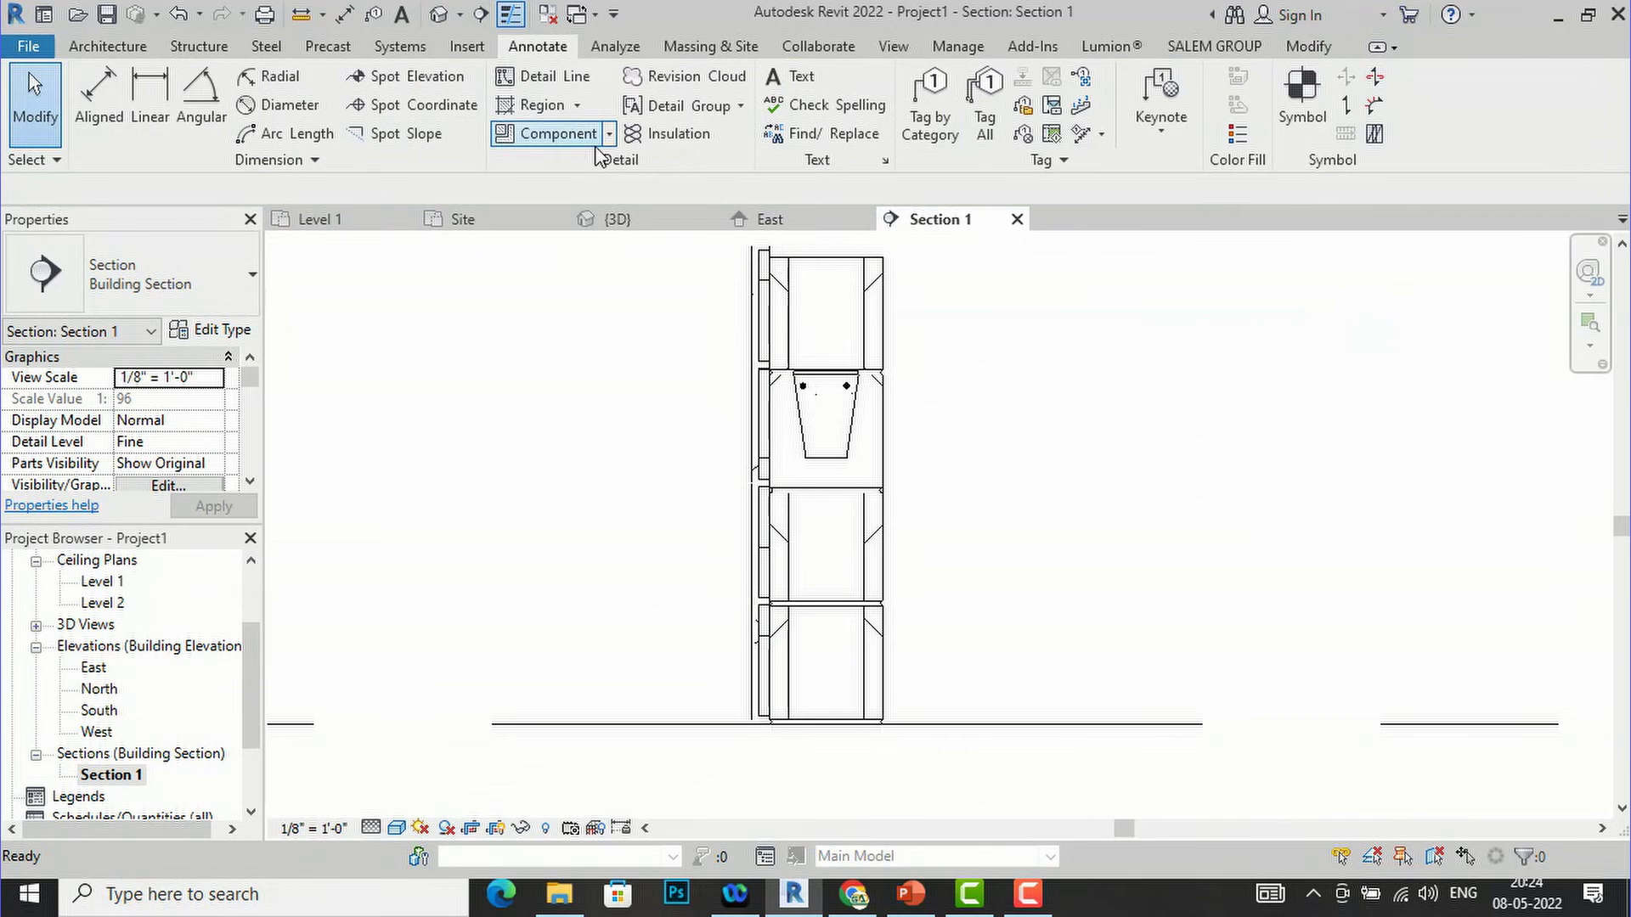
- In the Brick repeating detail's type properties, choose Tile-Section-Vertical : 4 x 4 x 3/8 as Detail
left_click(611, 135)
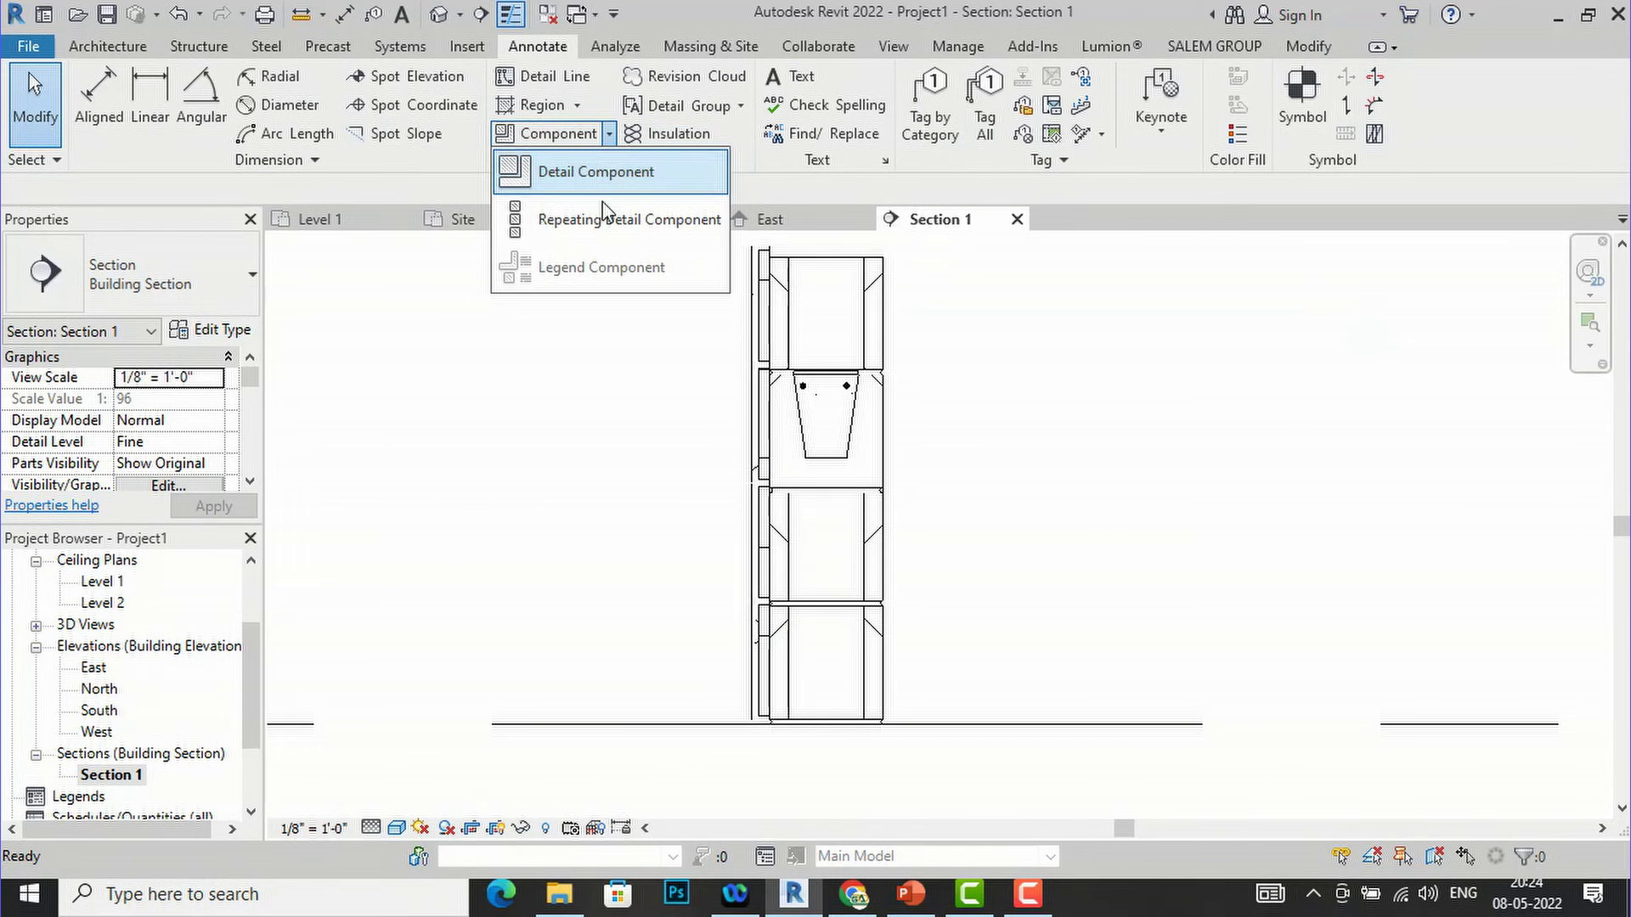
left_click(605, 222)
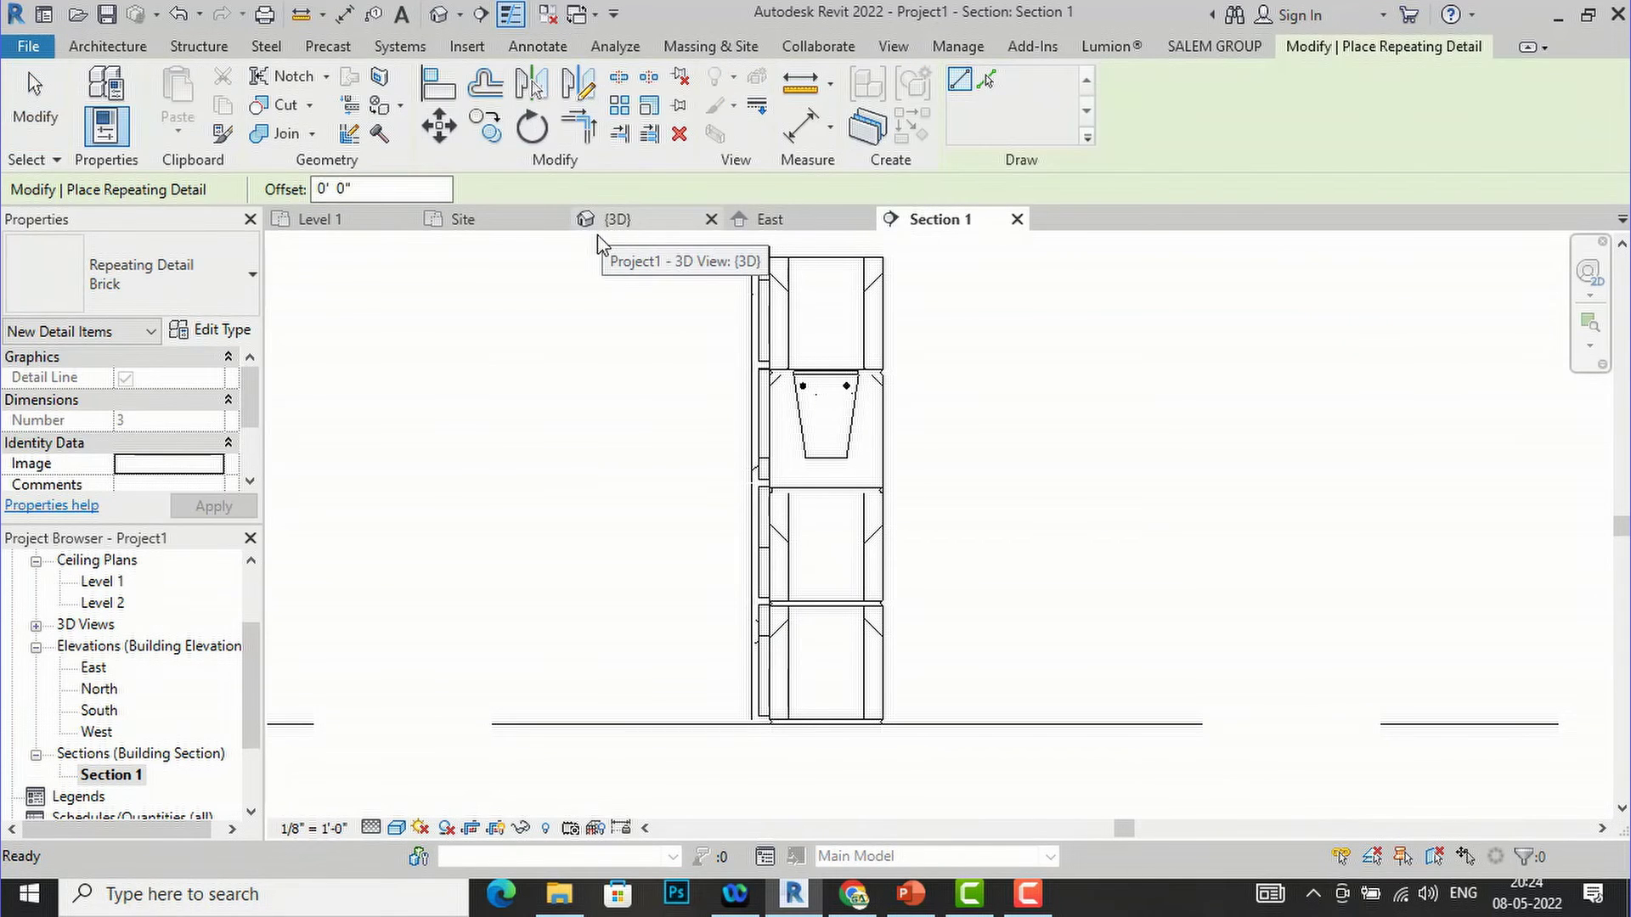
left_click(223, 330)
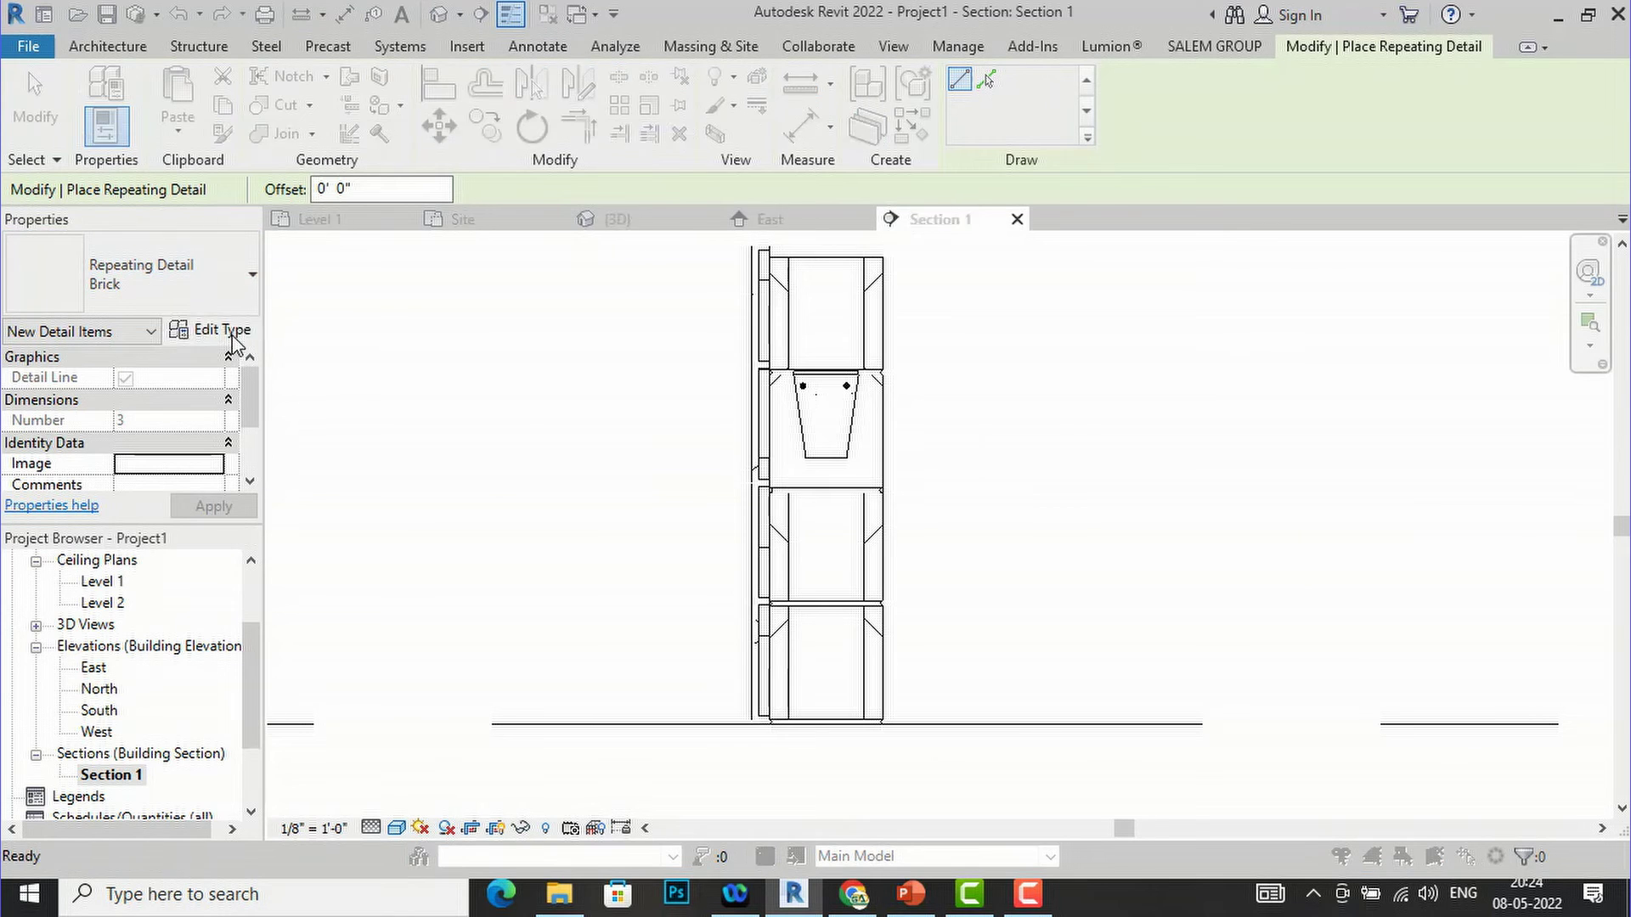
left_click(789, 386)
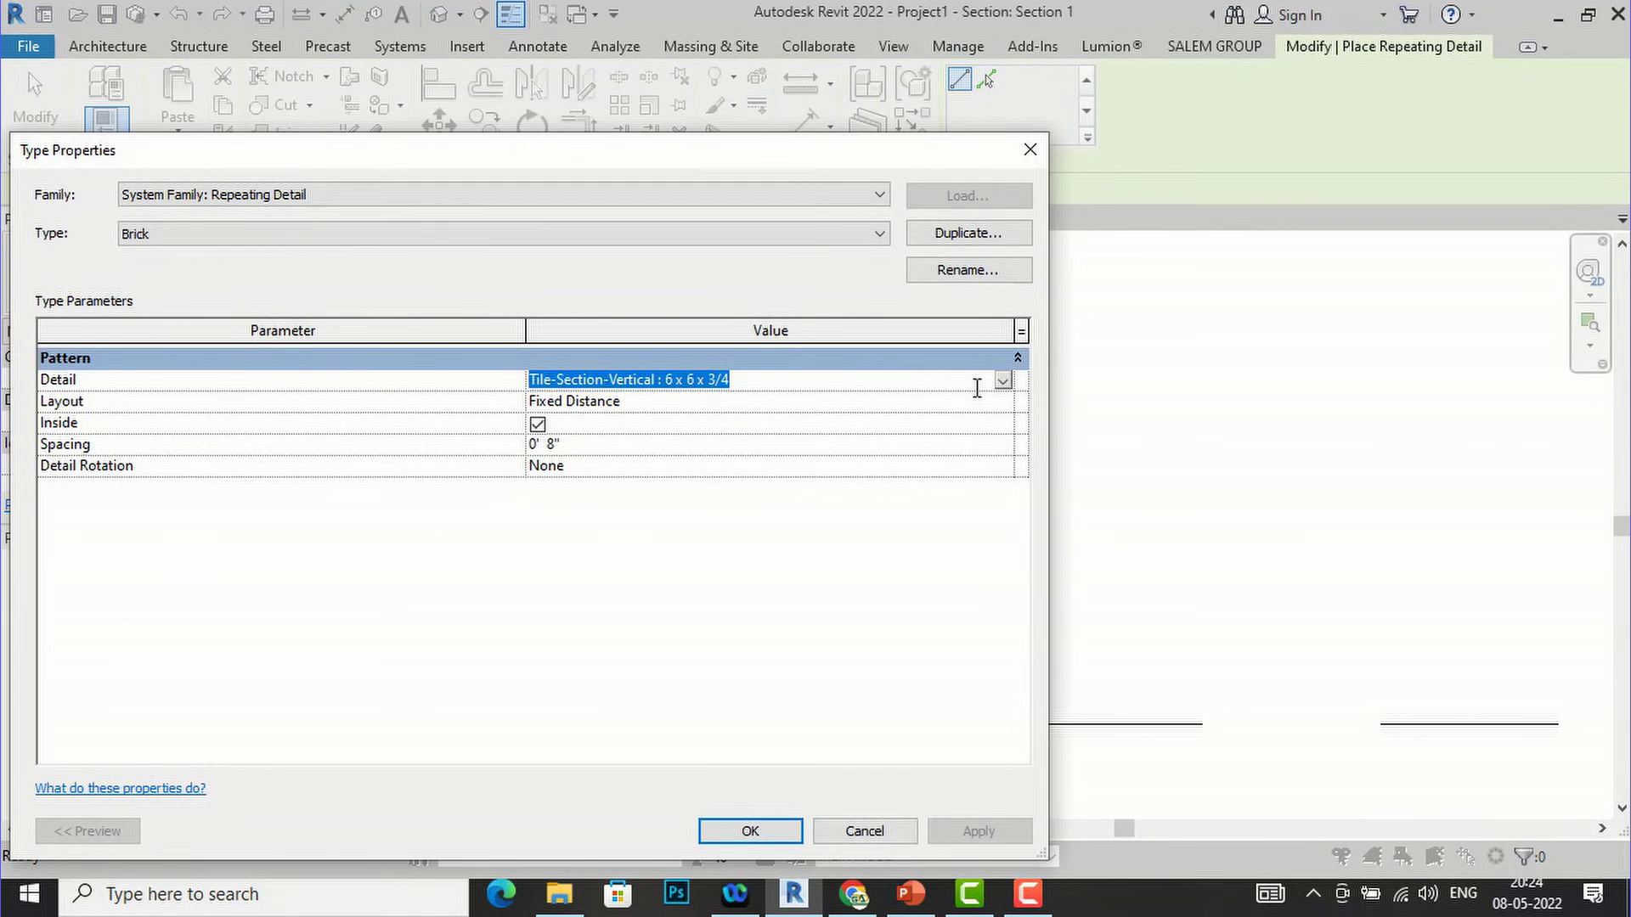
left_click(1003, 382)
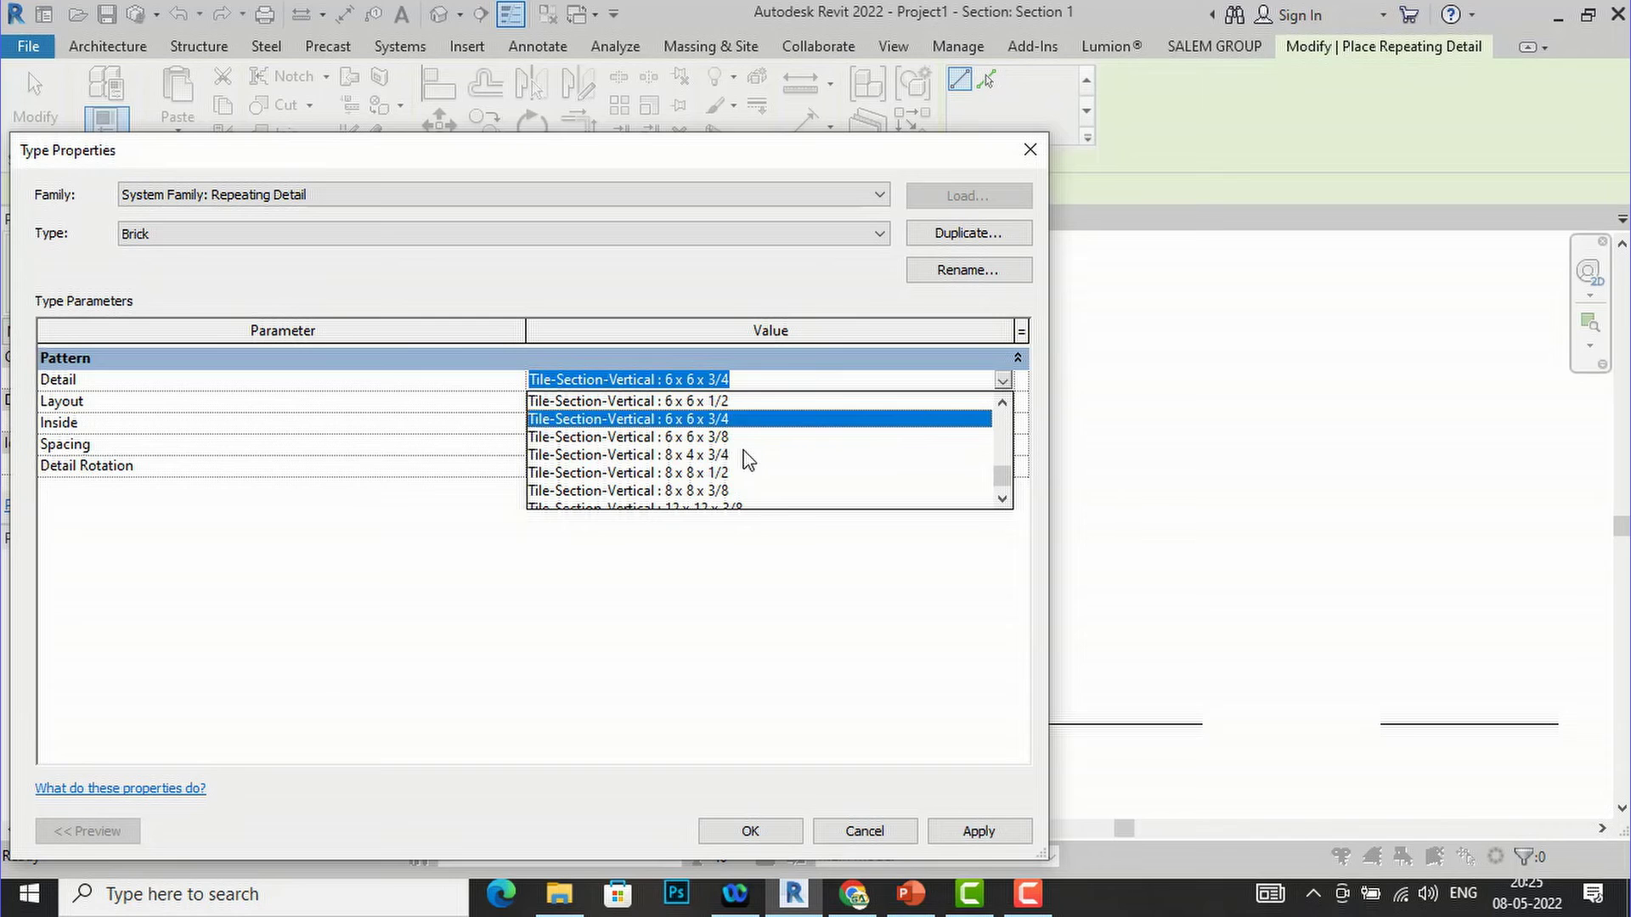
scroll(735, 459, "up", 1)
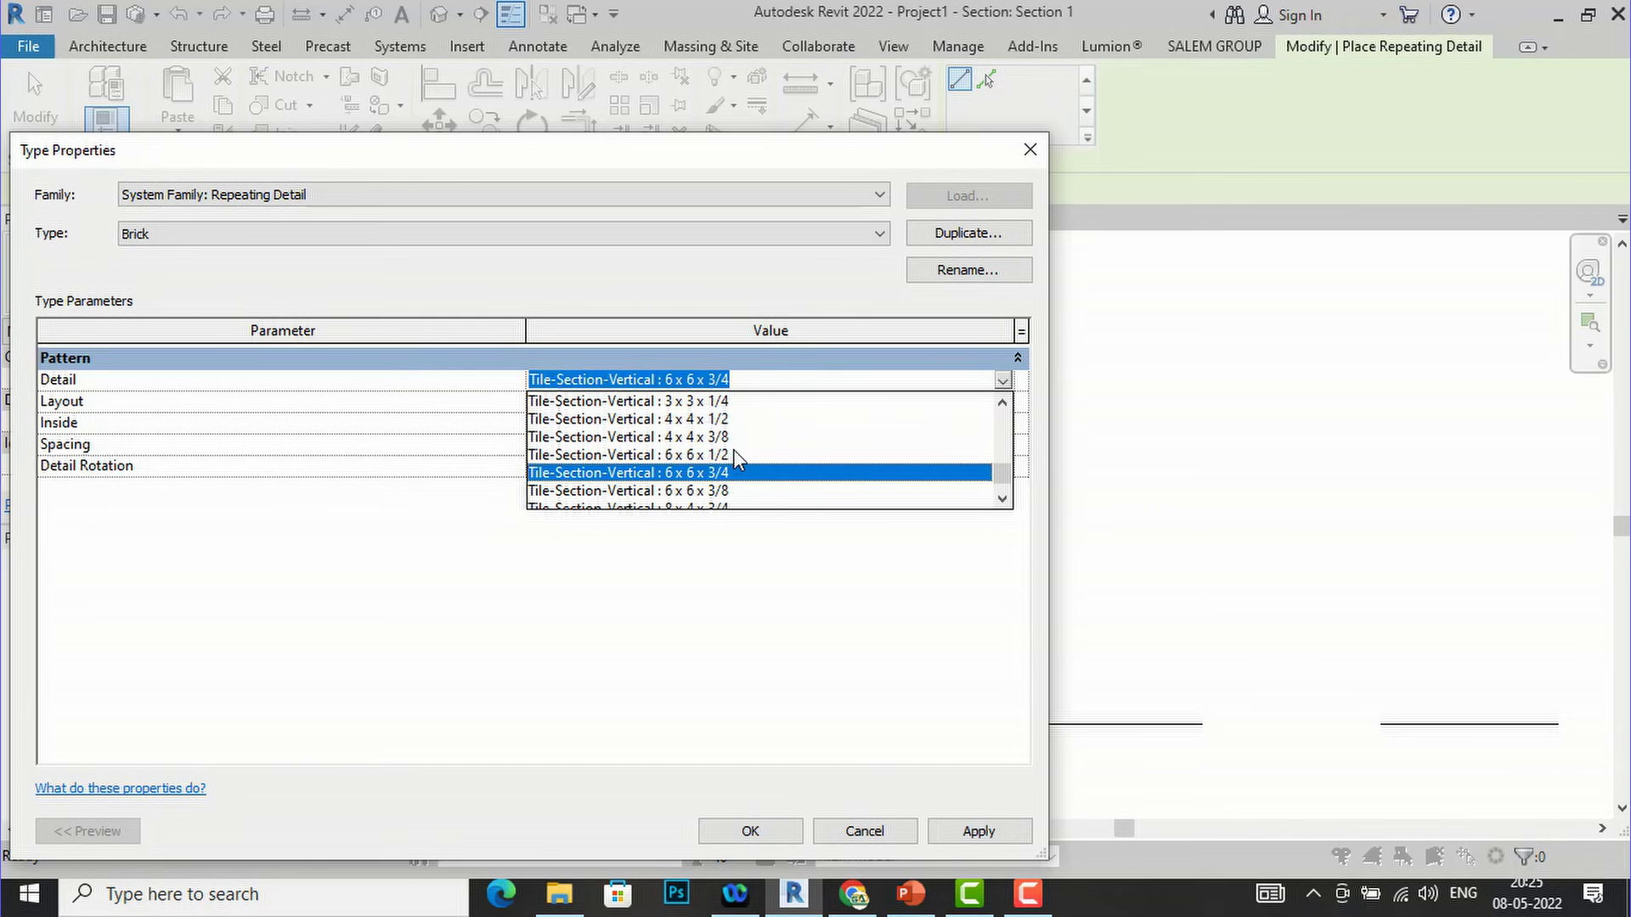
left_click(706, 438)
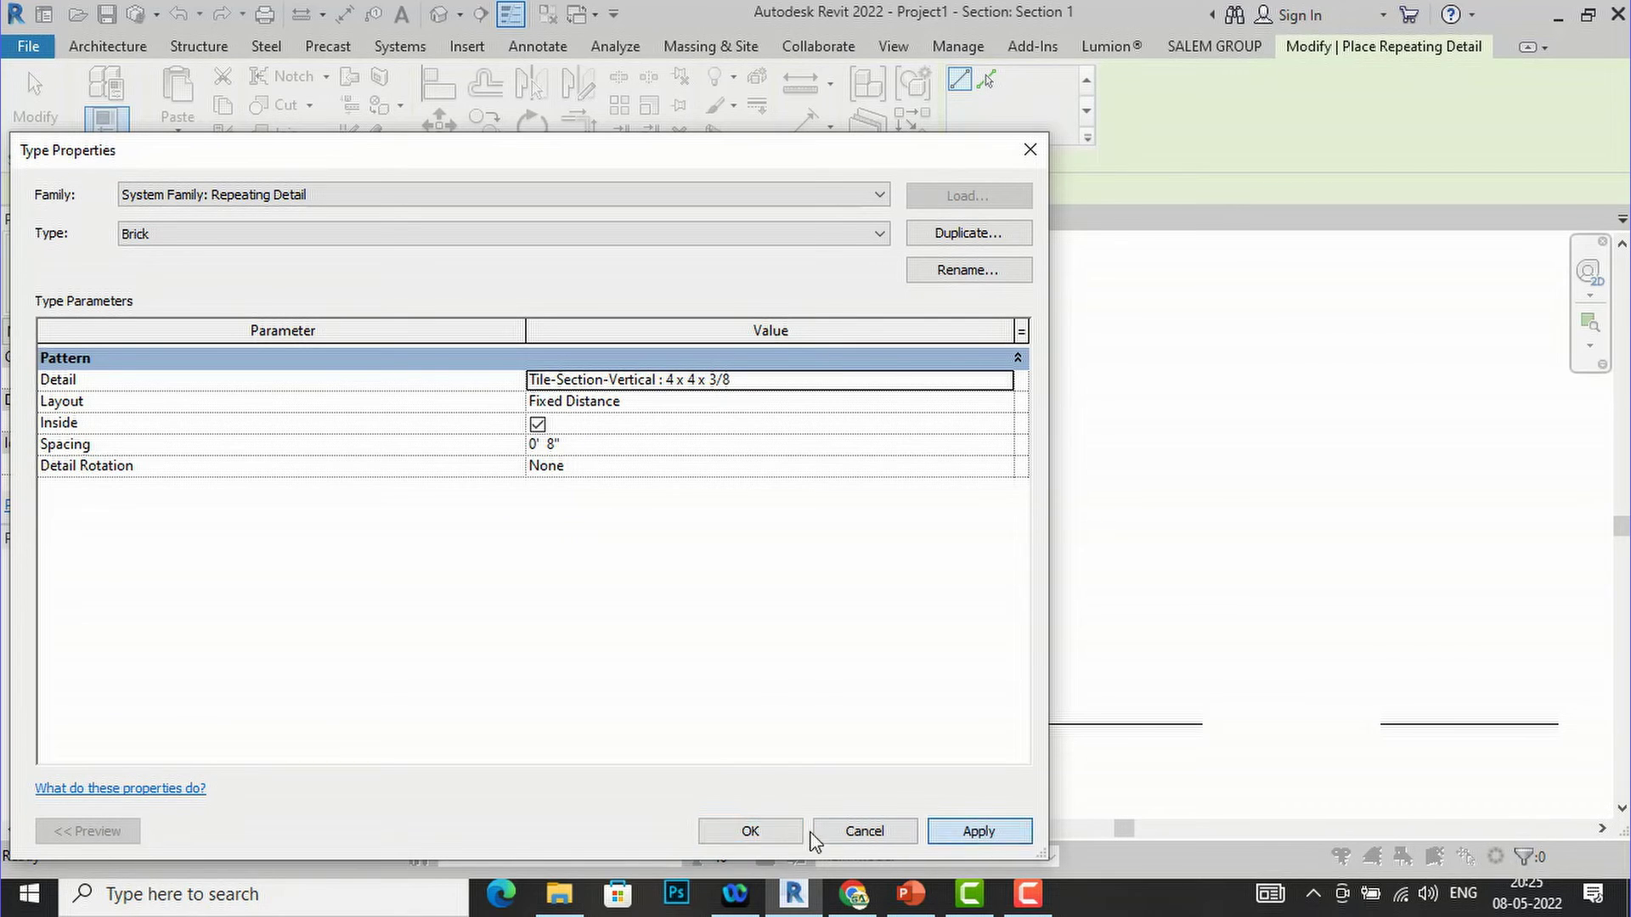
left_click(749, 838)
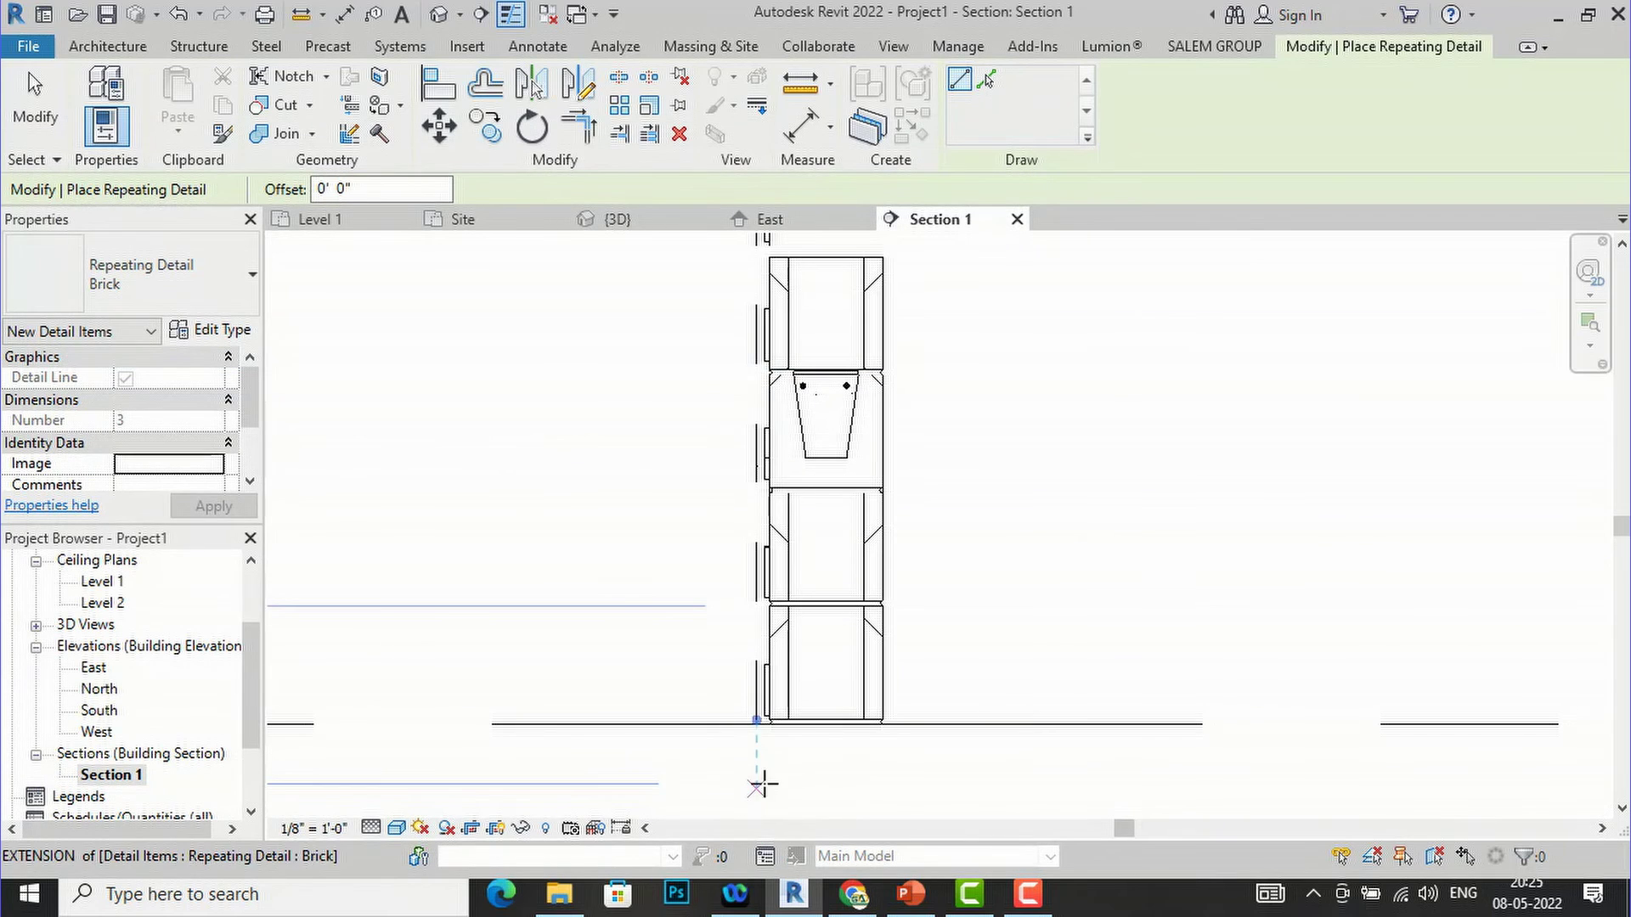
- Delete the existing tile strip from the wall face
left_click(883, 724)
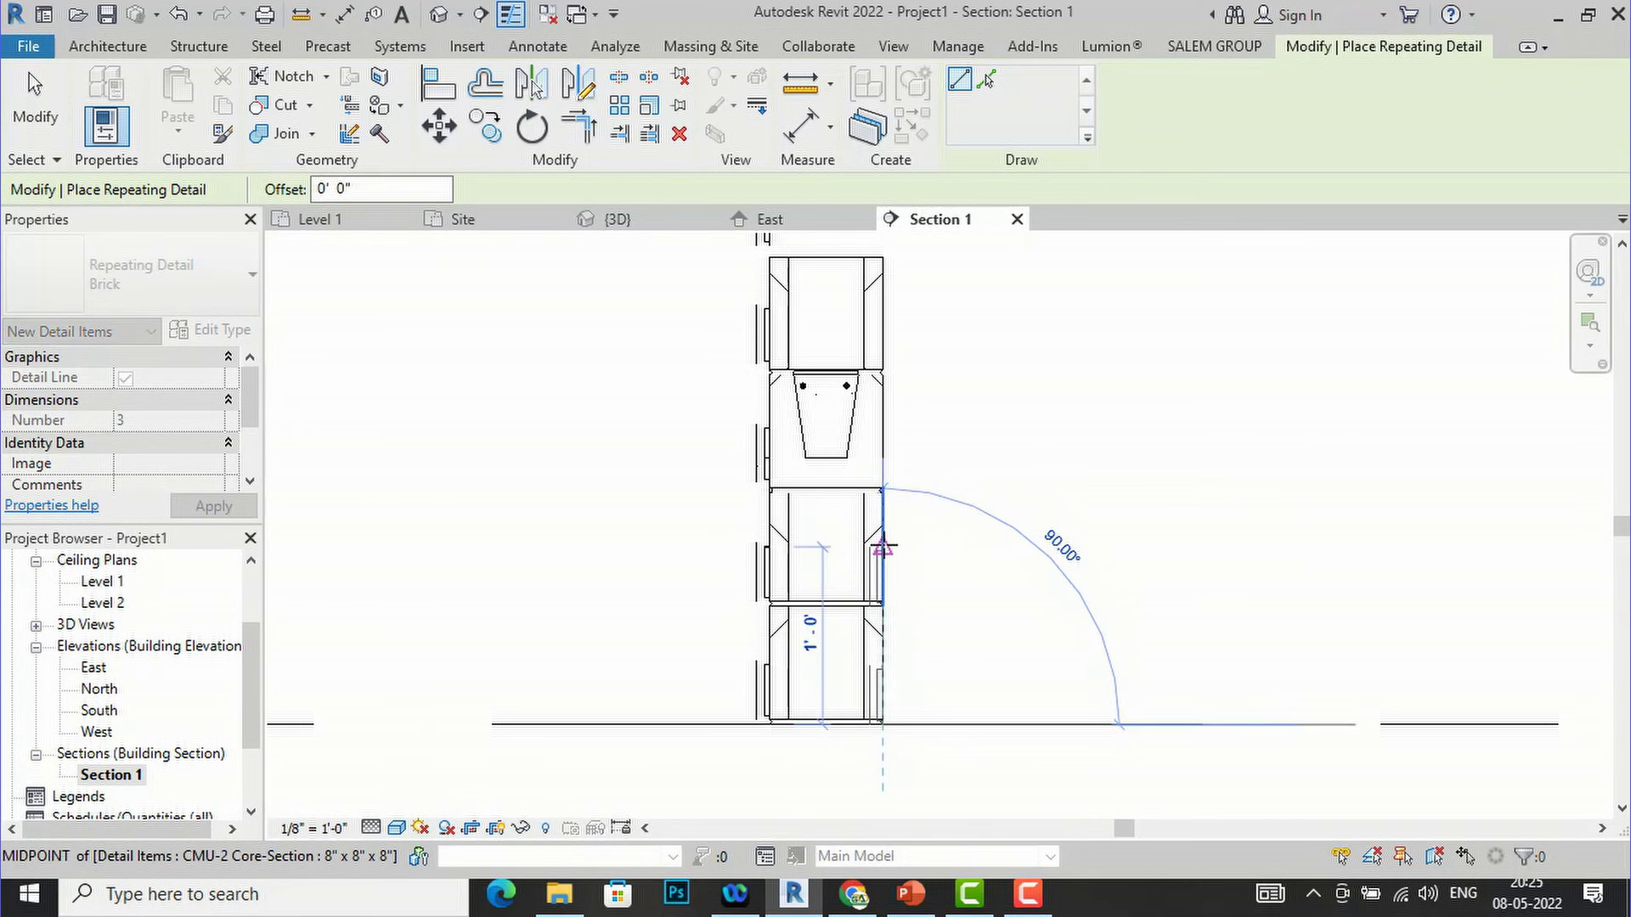
key("Escape")
left_click(752, 675)
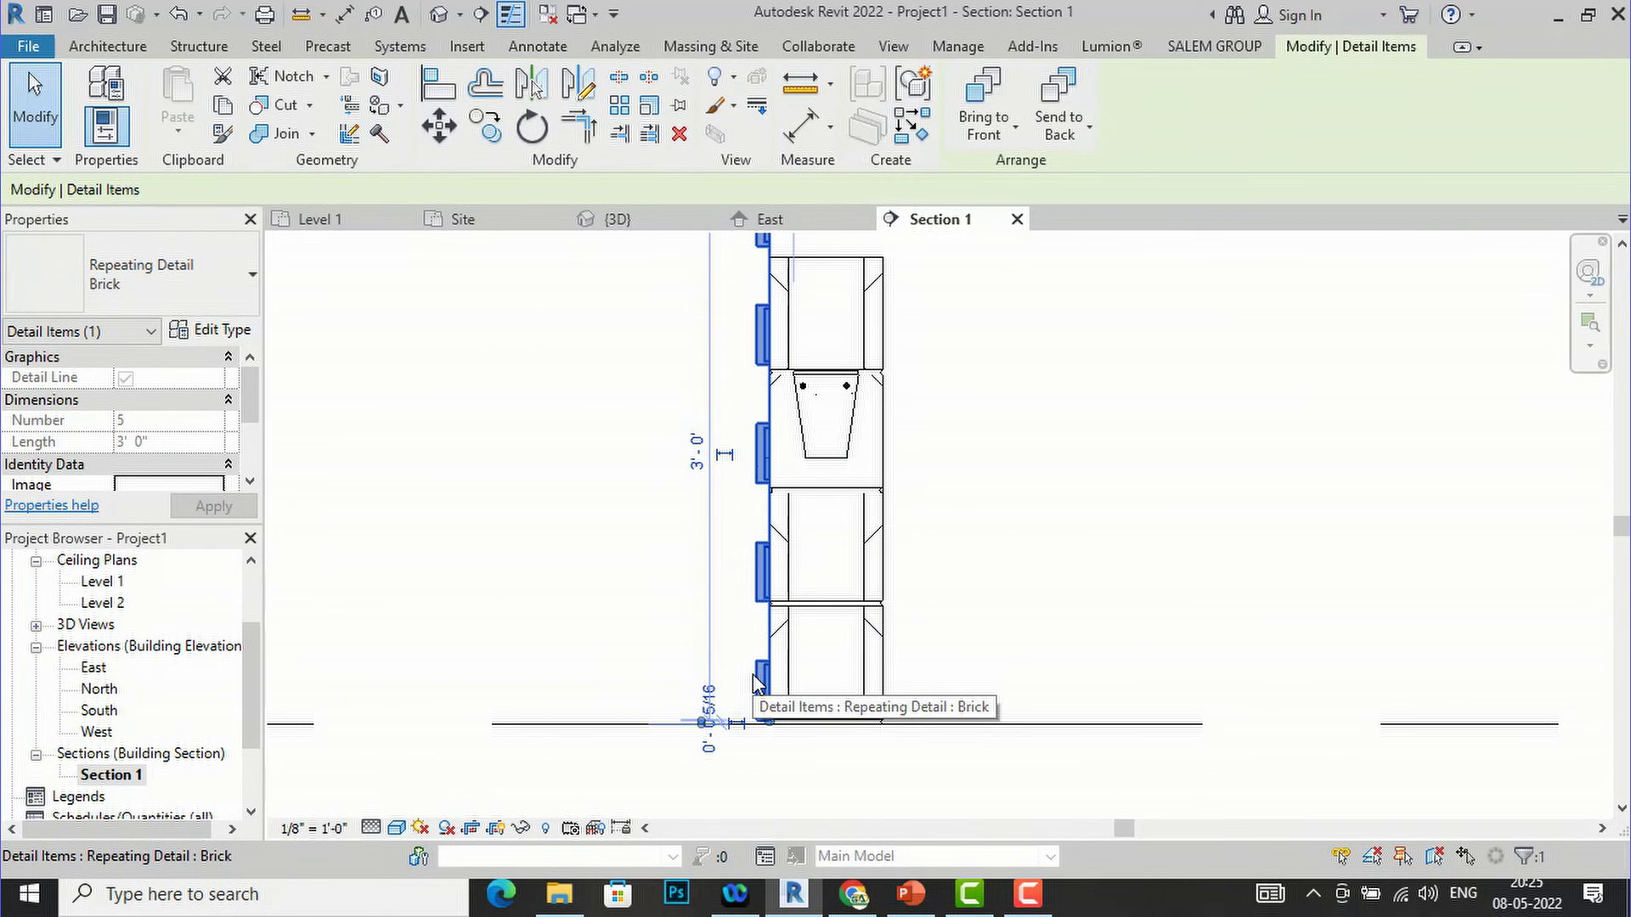
key("Delete")
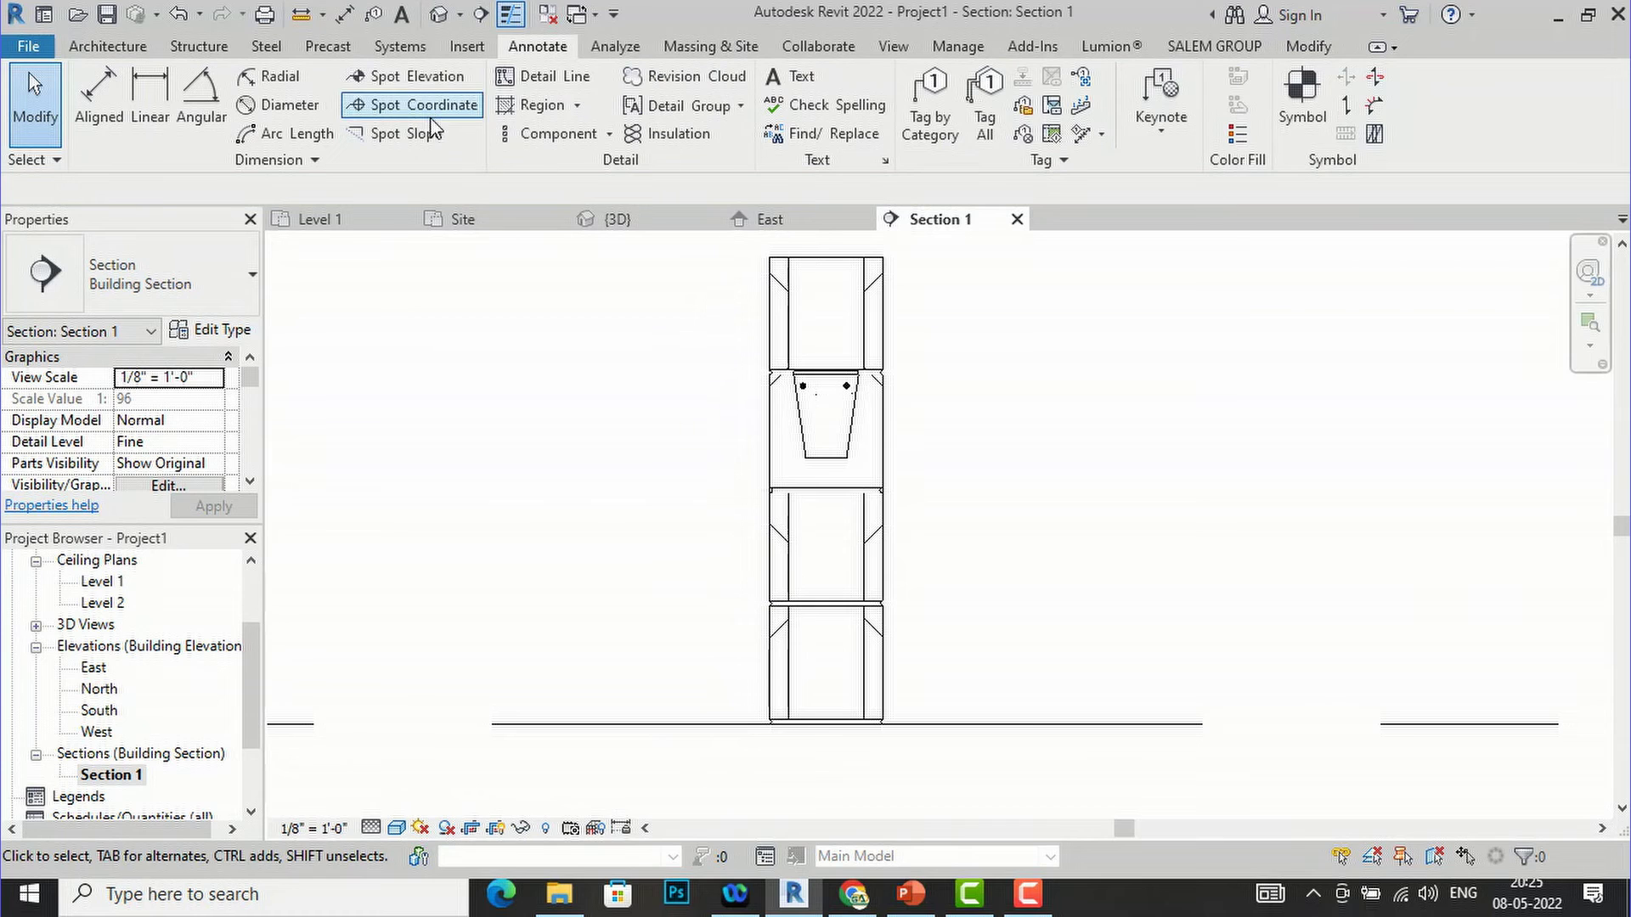
- Change the Brick repeating detail spacing from 0' 8" to 0' 4"
left_click(544, 134)
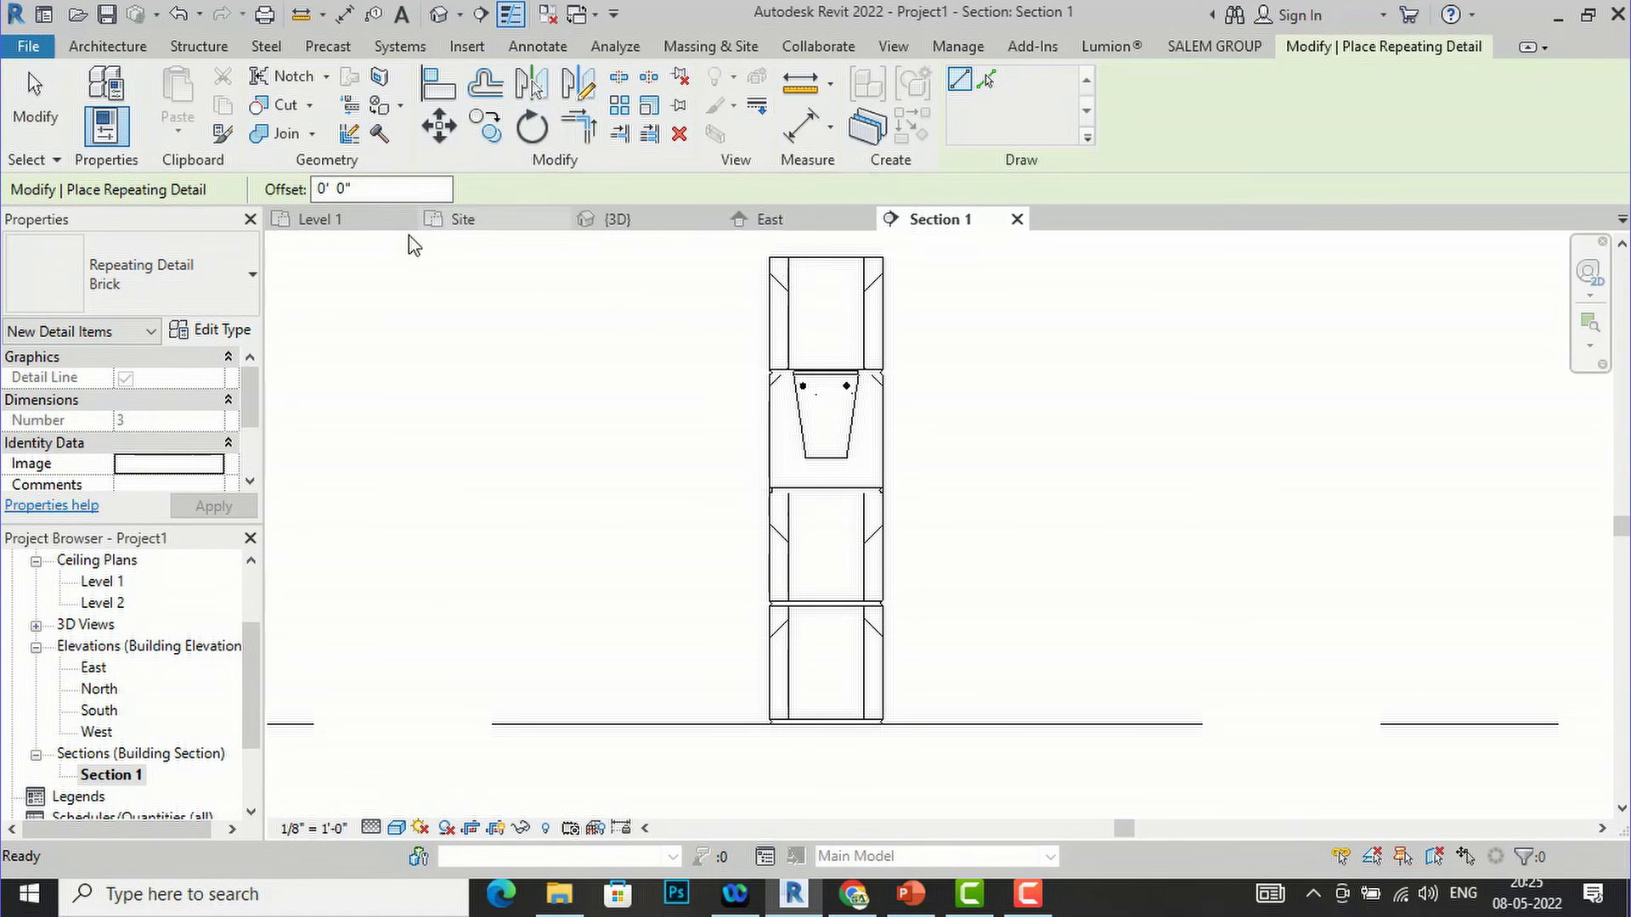
left_click(208, 330)
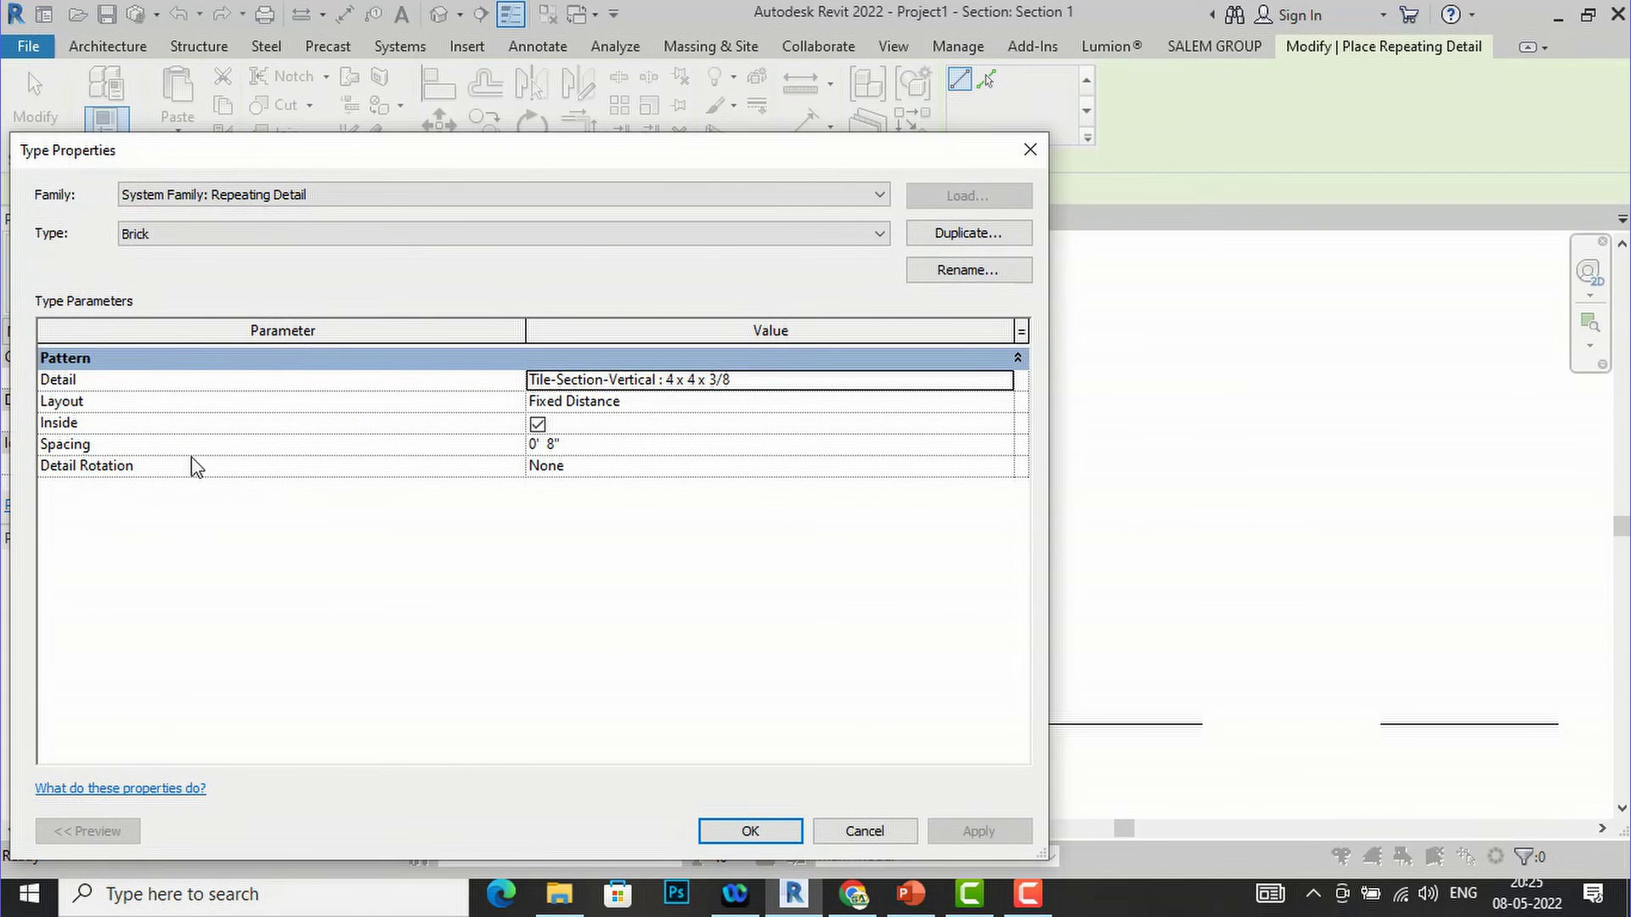
left_click(565, 449)
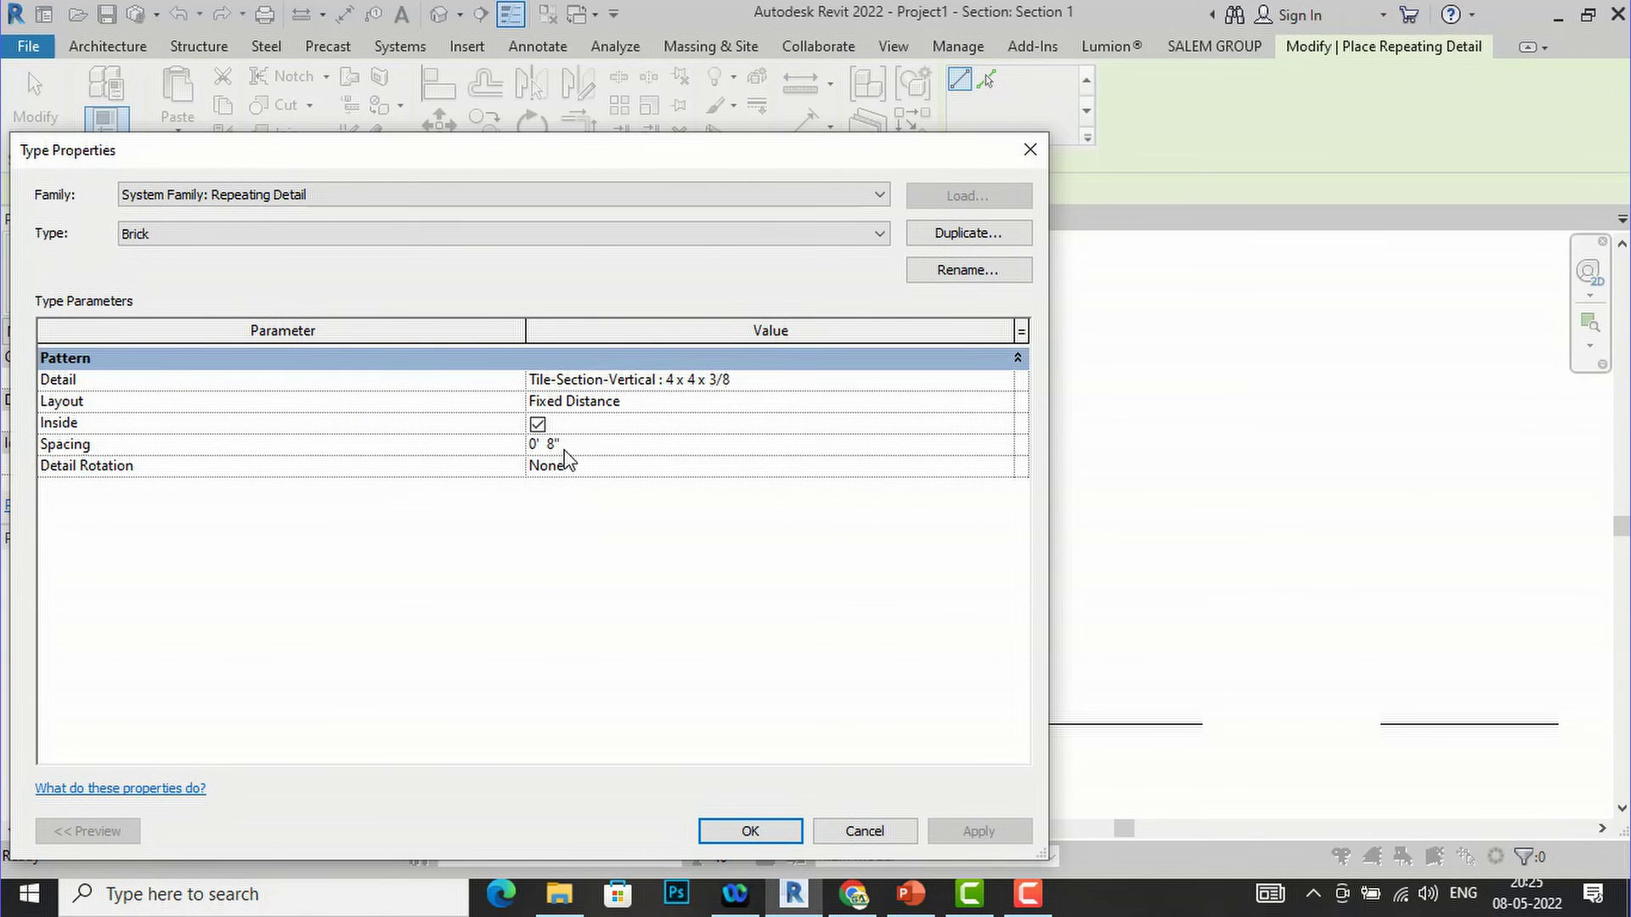
left_click_drag(564, 450, 513, 438)
type("4")
left_click(553, 553)
left_click(759, 824)
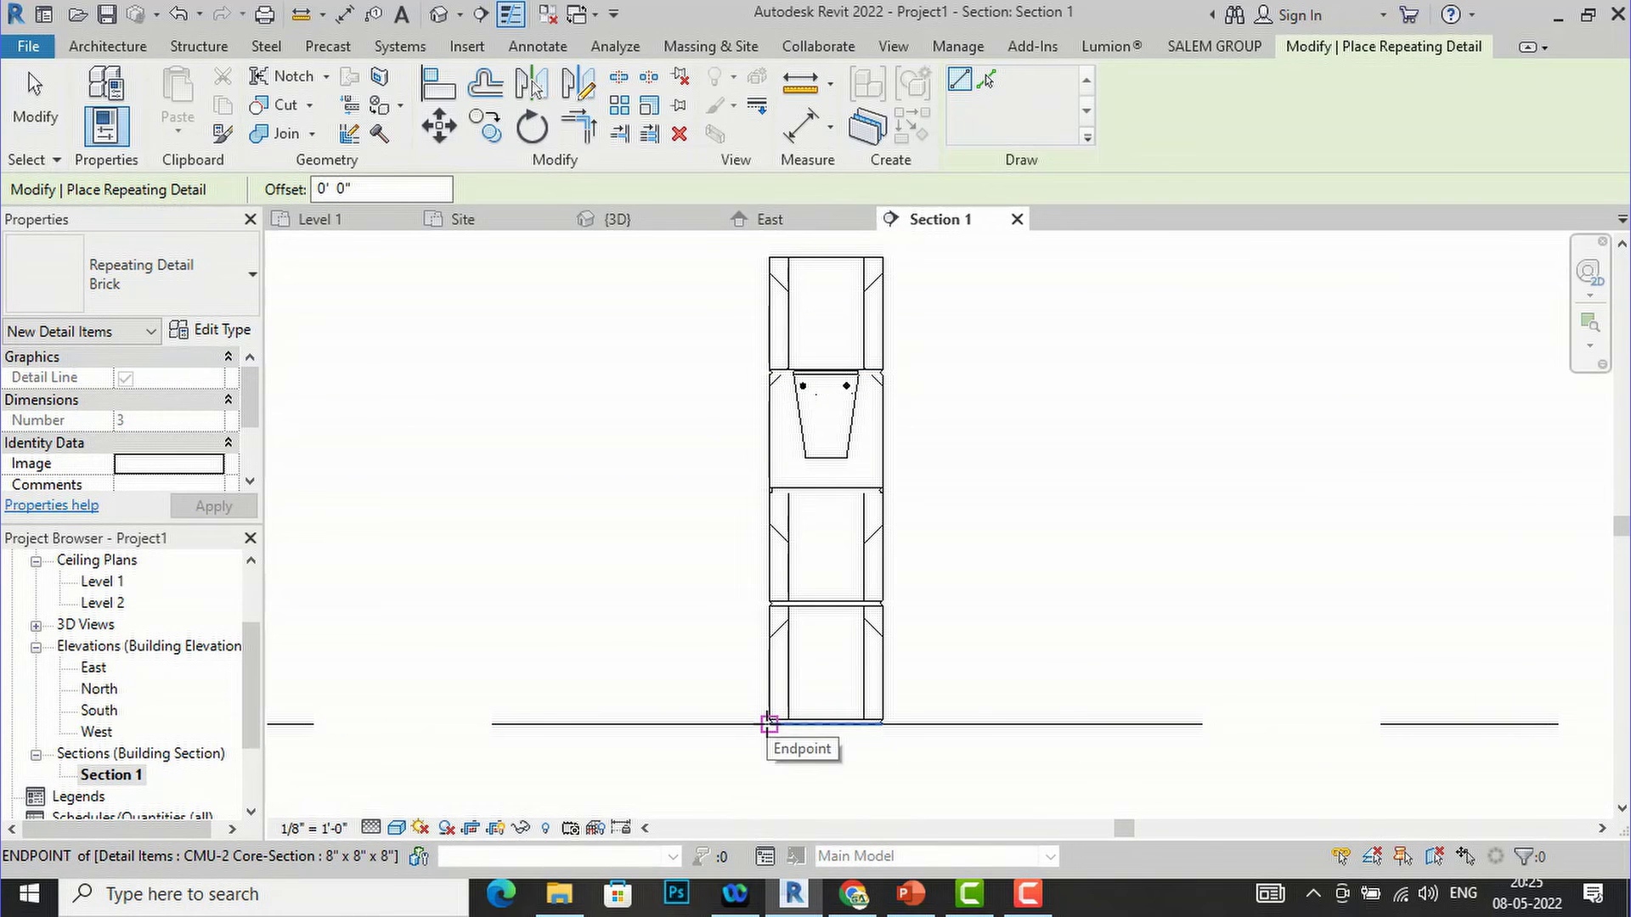
- Draw the tile repeating detail from the wall's bottom-left corner up to its top
left_click(769, 724)
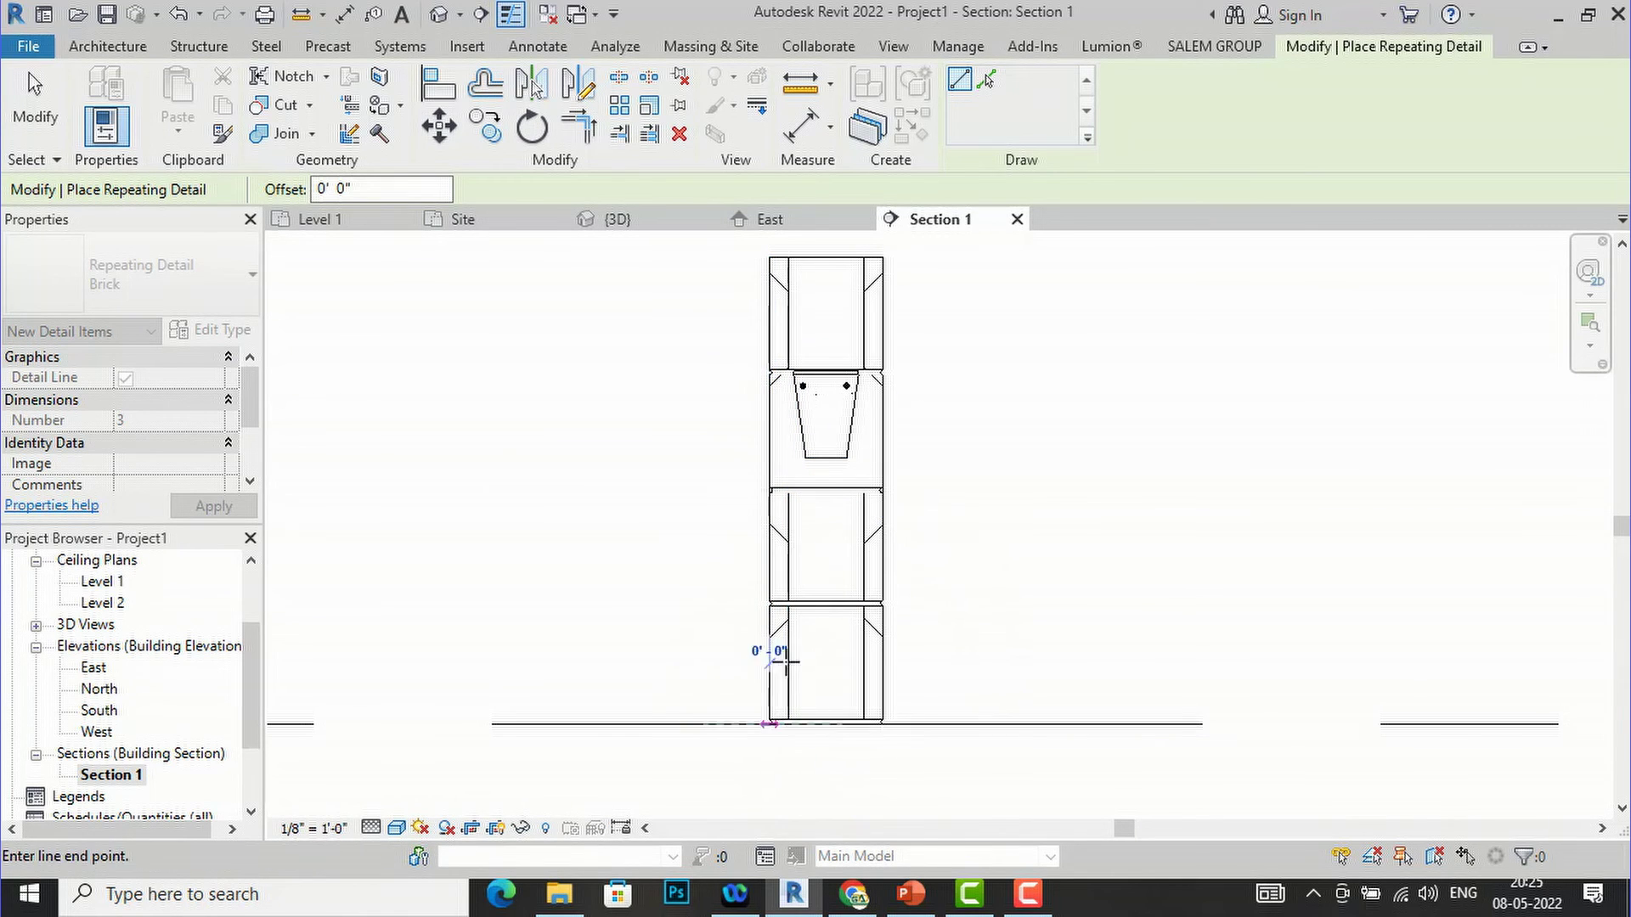
left_click(769, 256)
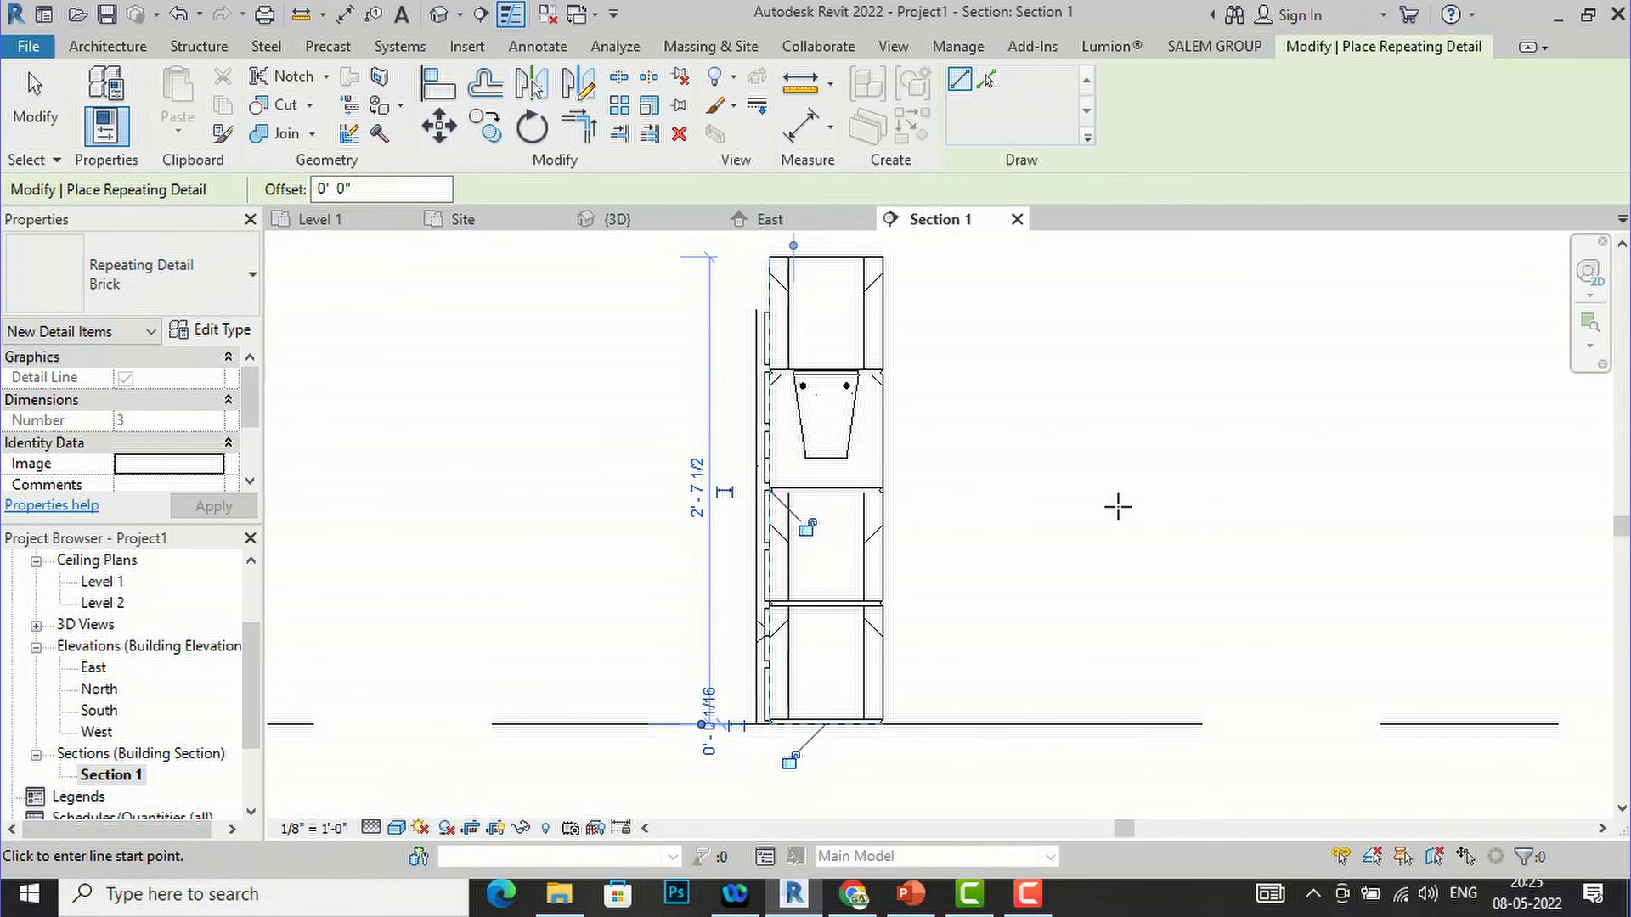
key("Escape")
key("Escape")
scroll(786, 684, "up", 1)
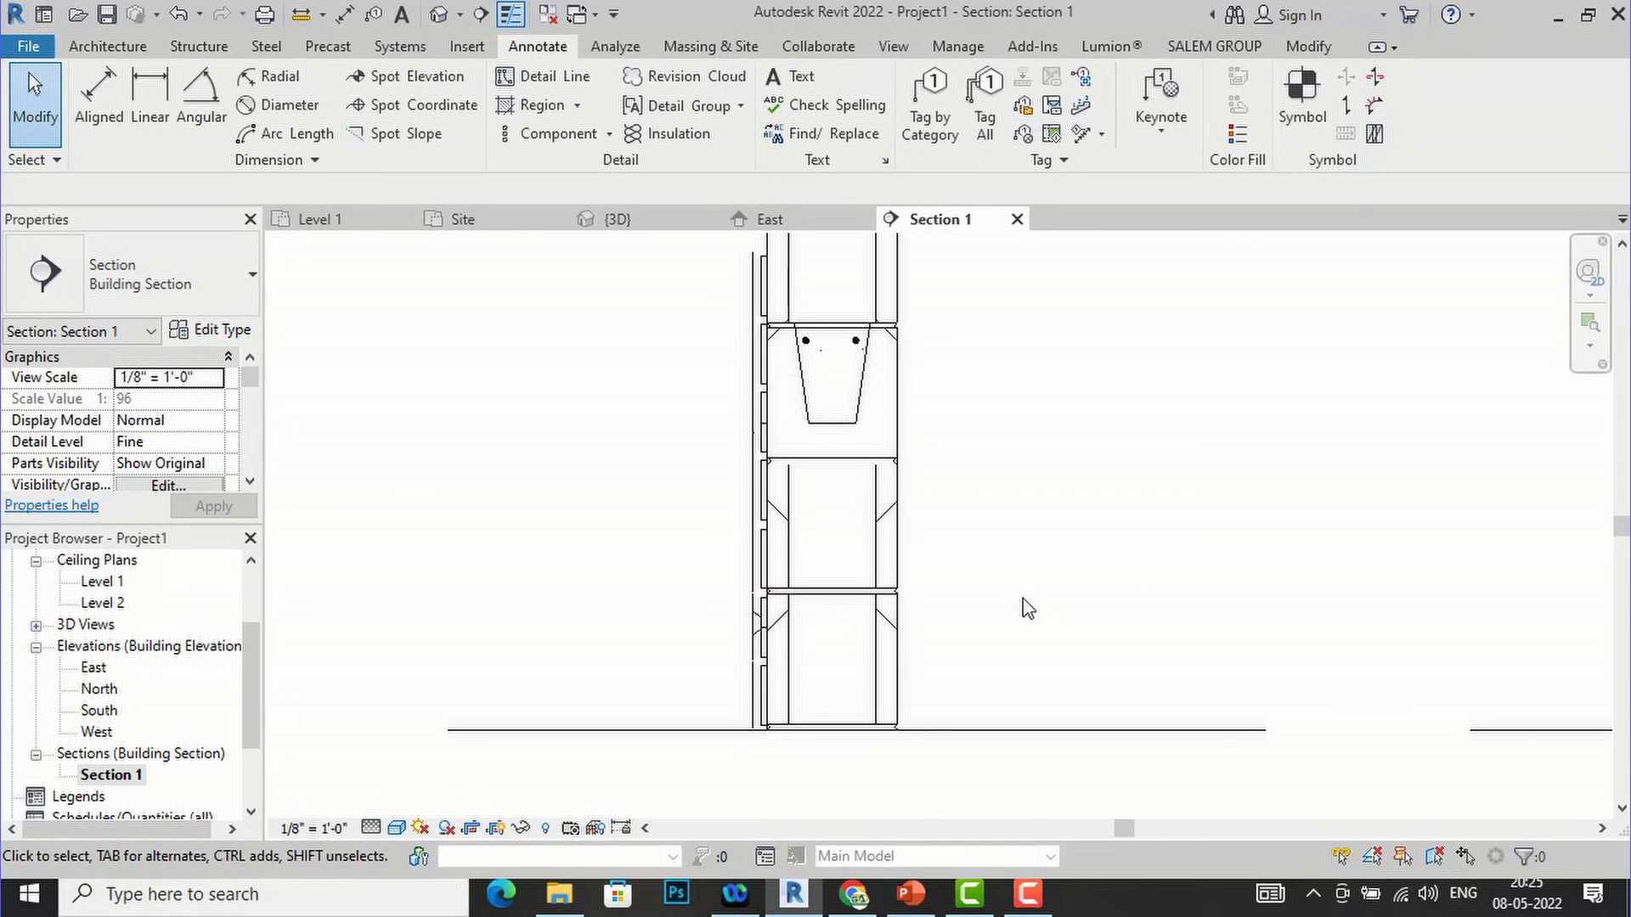
- Zoom out on the finished wall section and switch to the PowerPoint bond beams slide
scroll(855, 673, "down", 2)
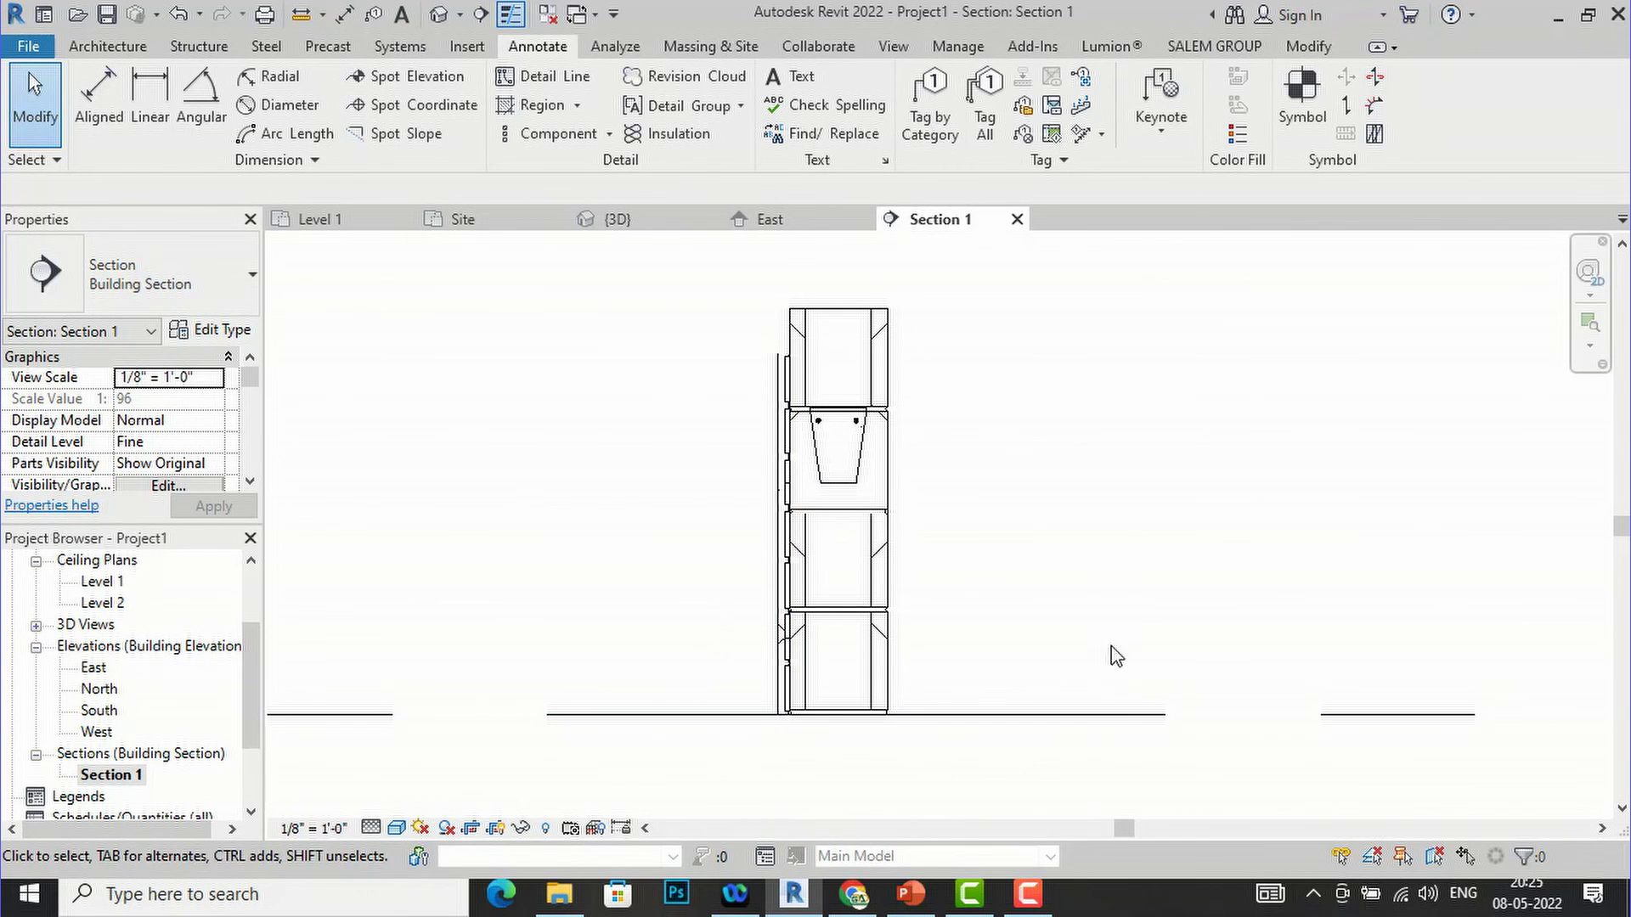
key("alt+Tab")
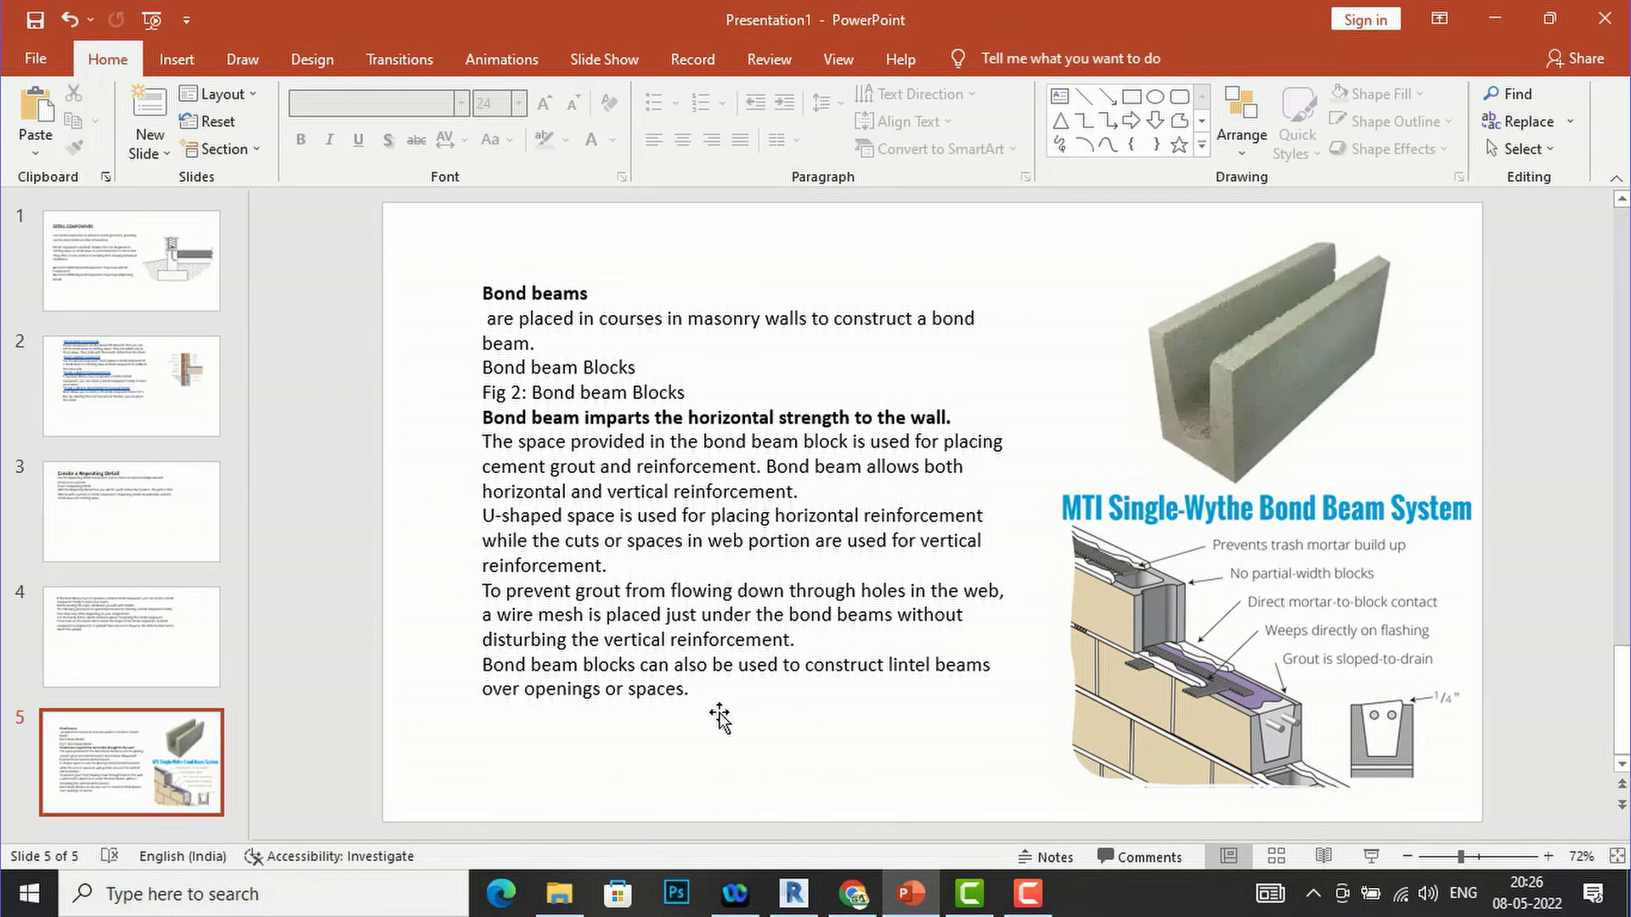
- Review PowerPoint slide 2 on inserting and creating detail component families, then return to the Revit wall section
left_click(794, 893)
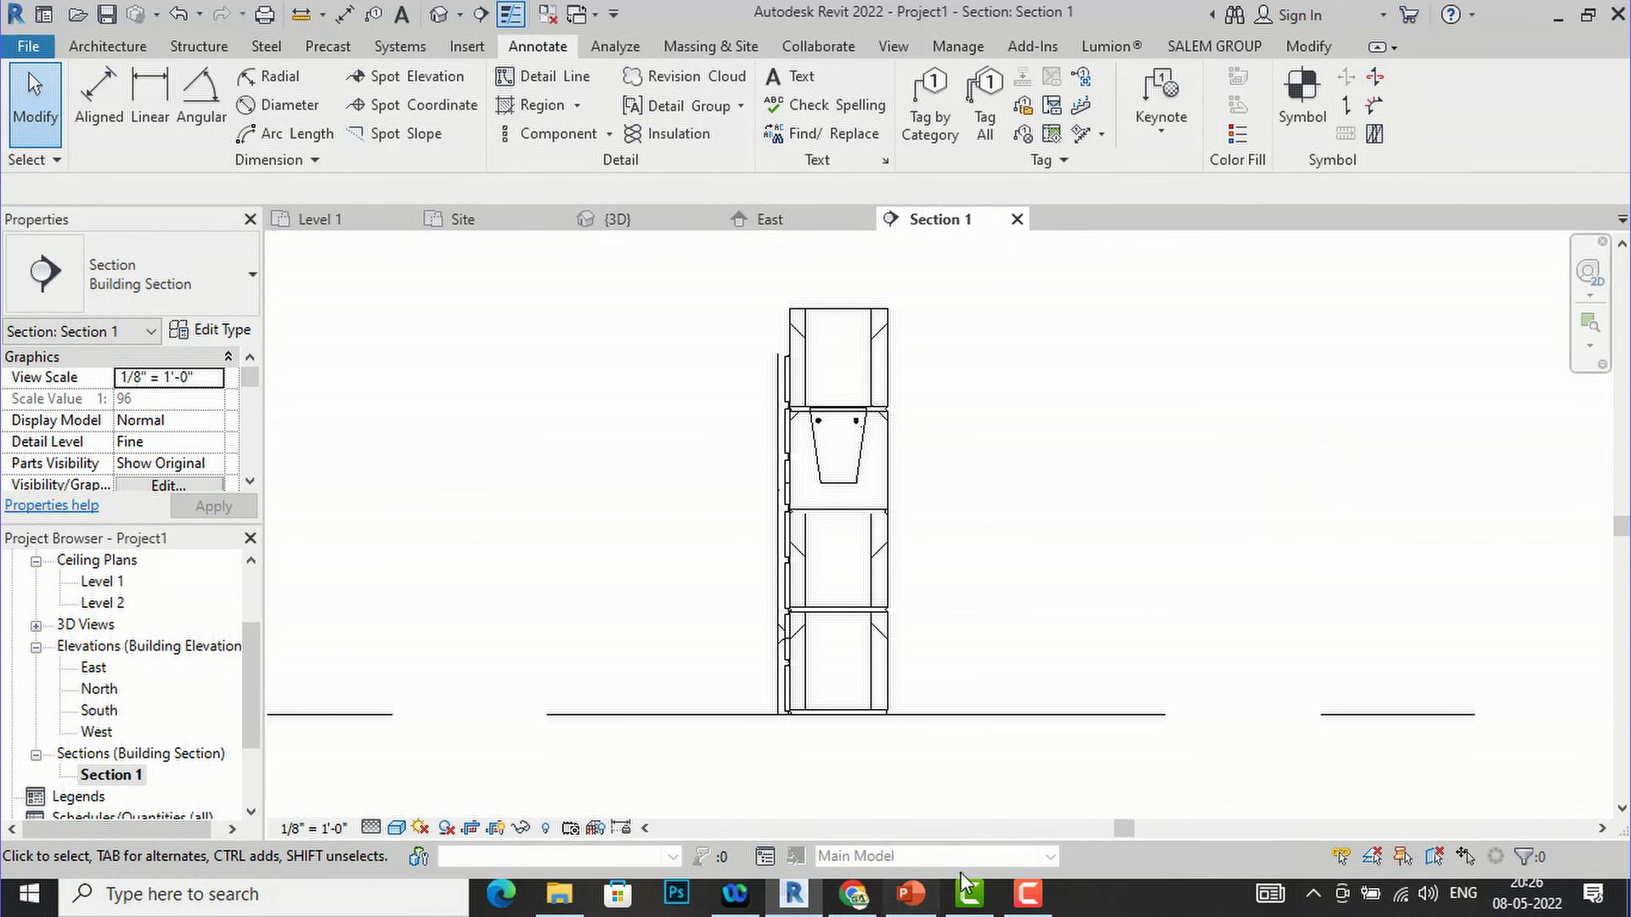
left_click(922, 902)
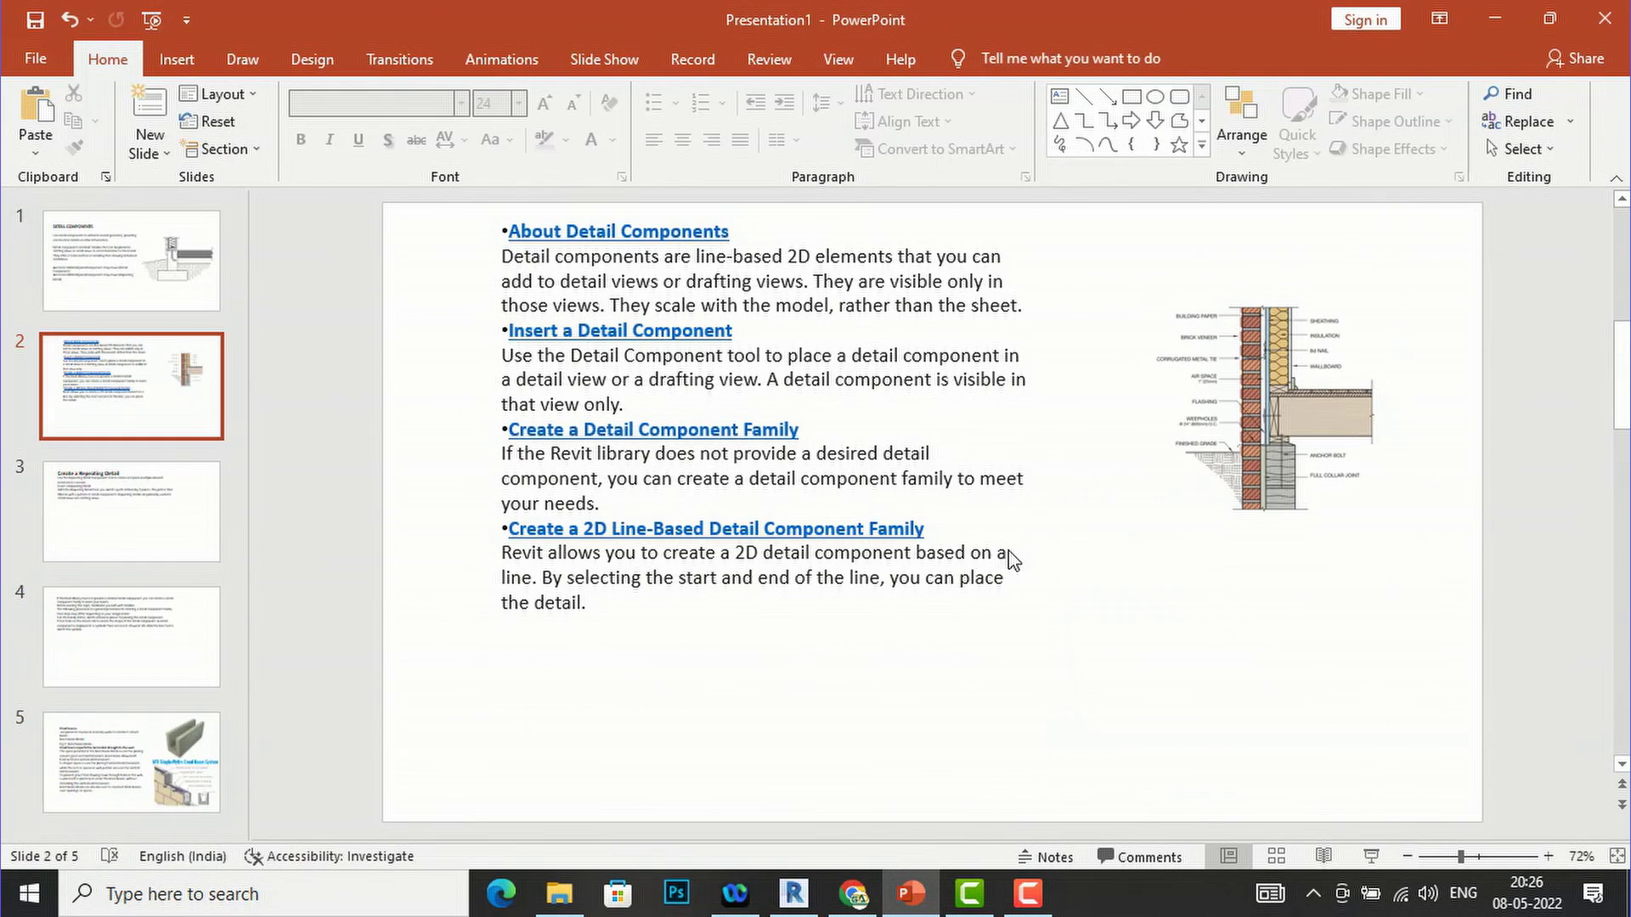
left_click(1316, 416)
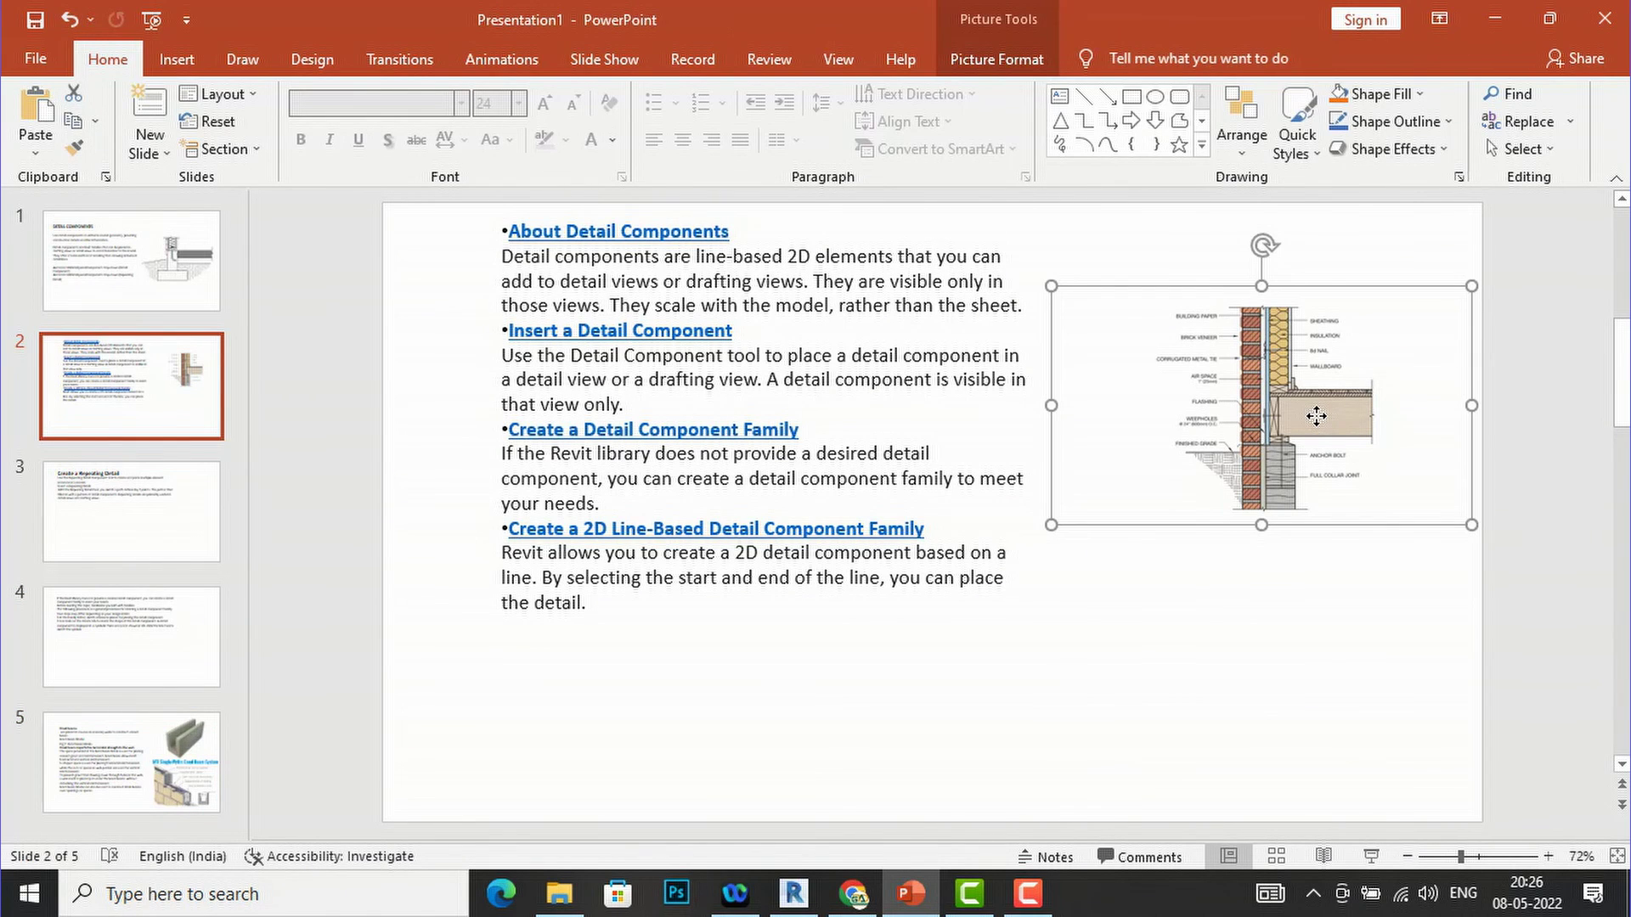
left_click(1133, 637)
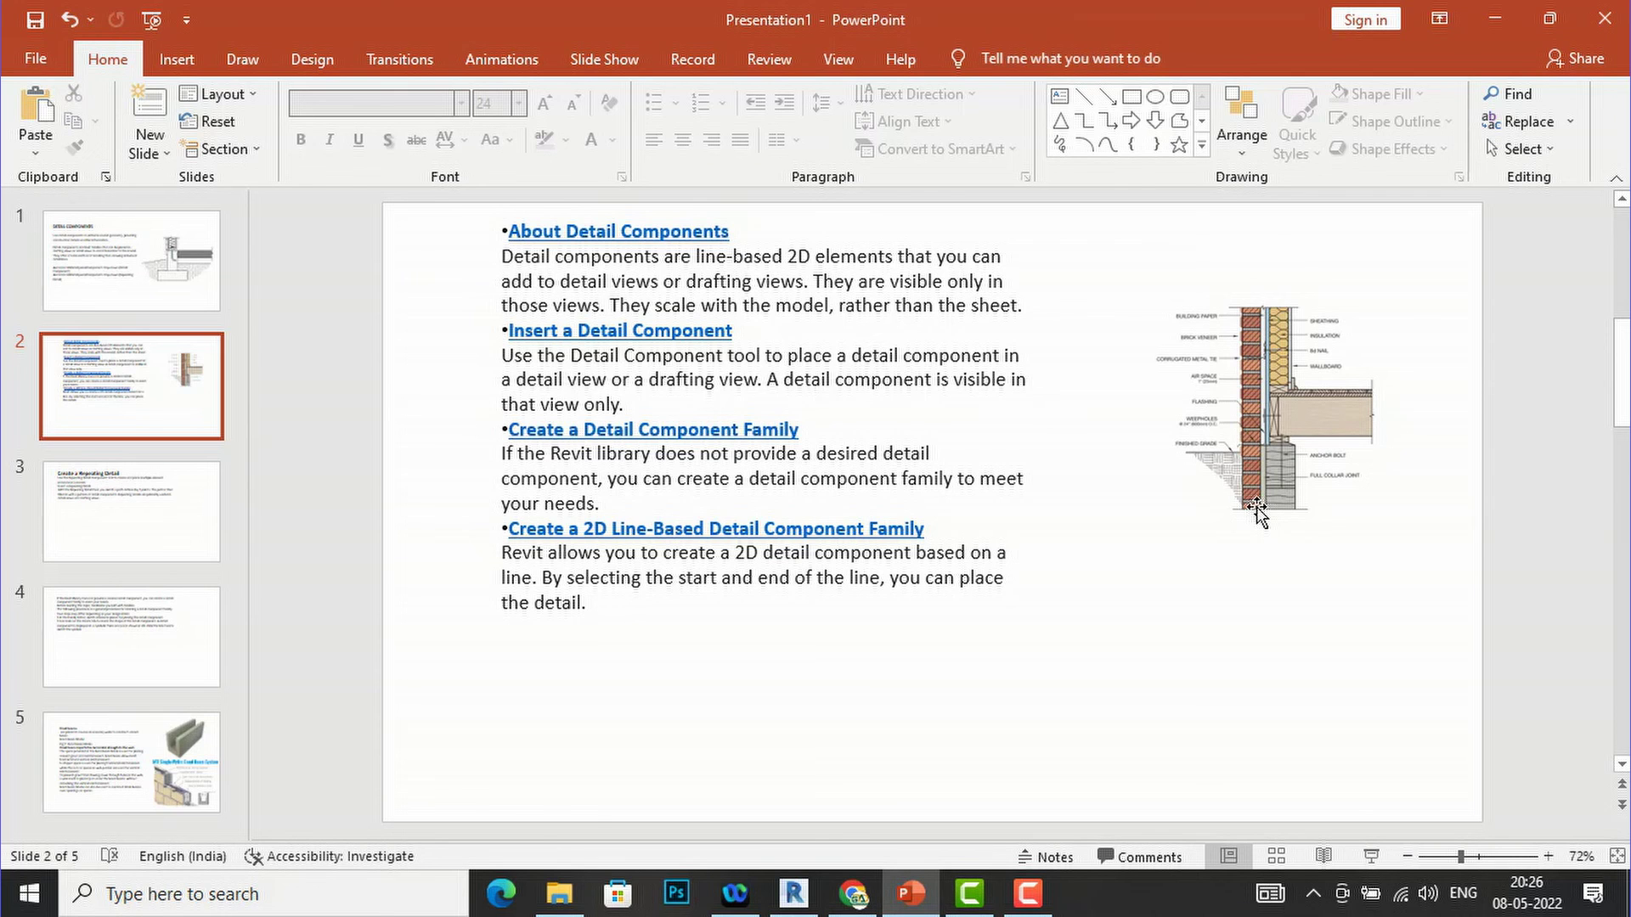
left_click(794, 894)
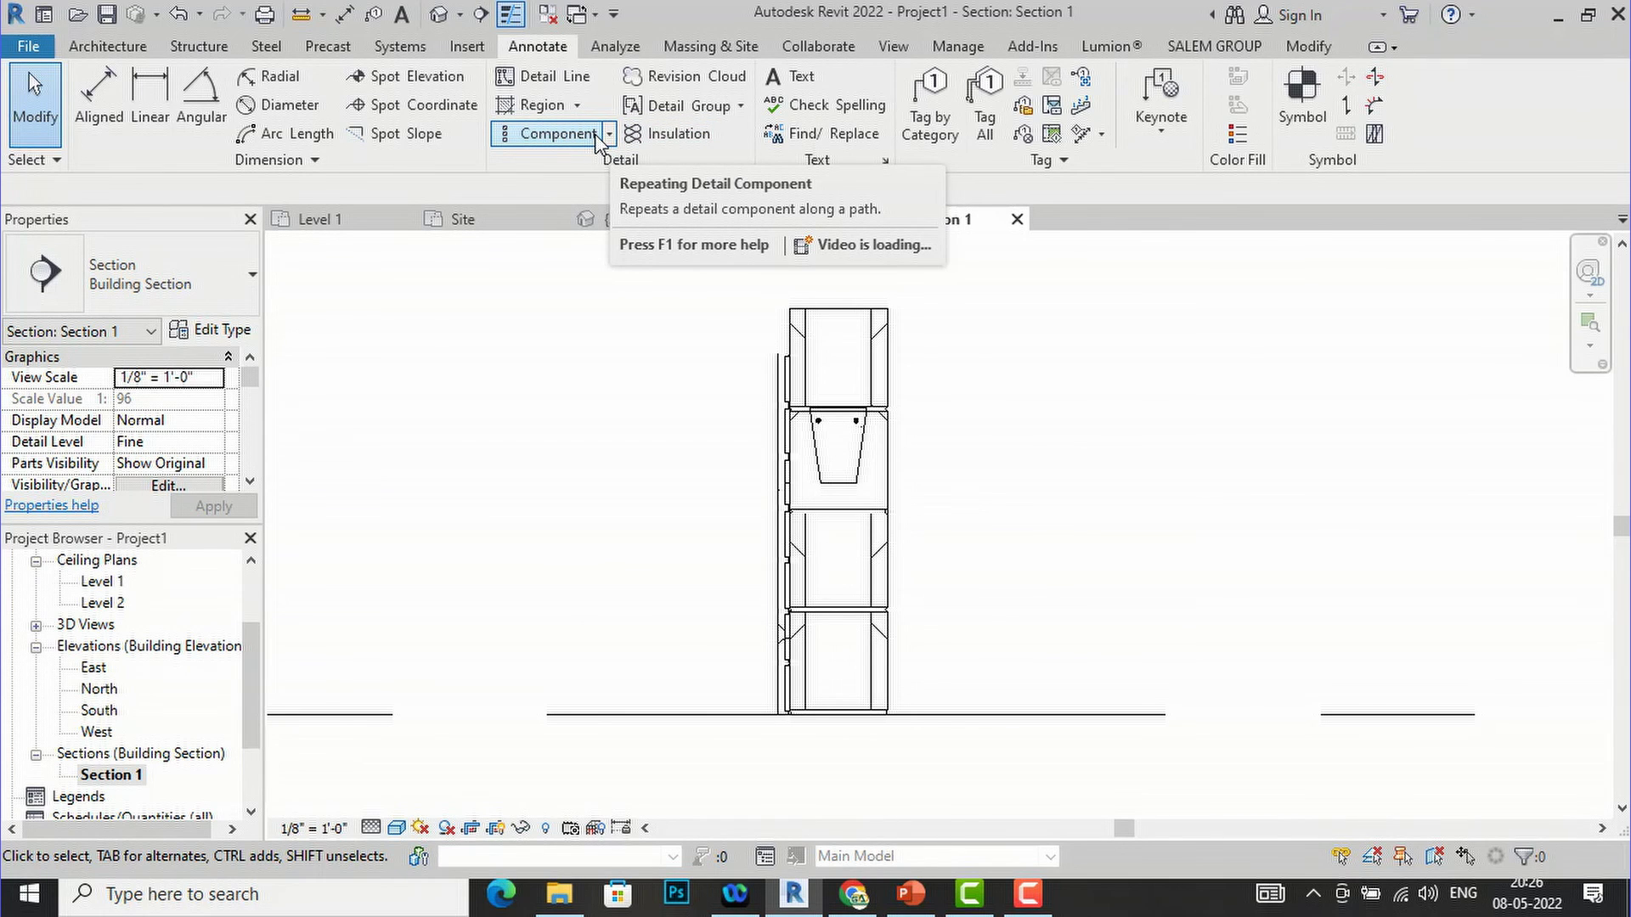
scroll(976, 586, "down", 1)
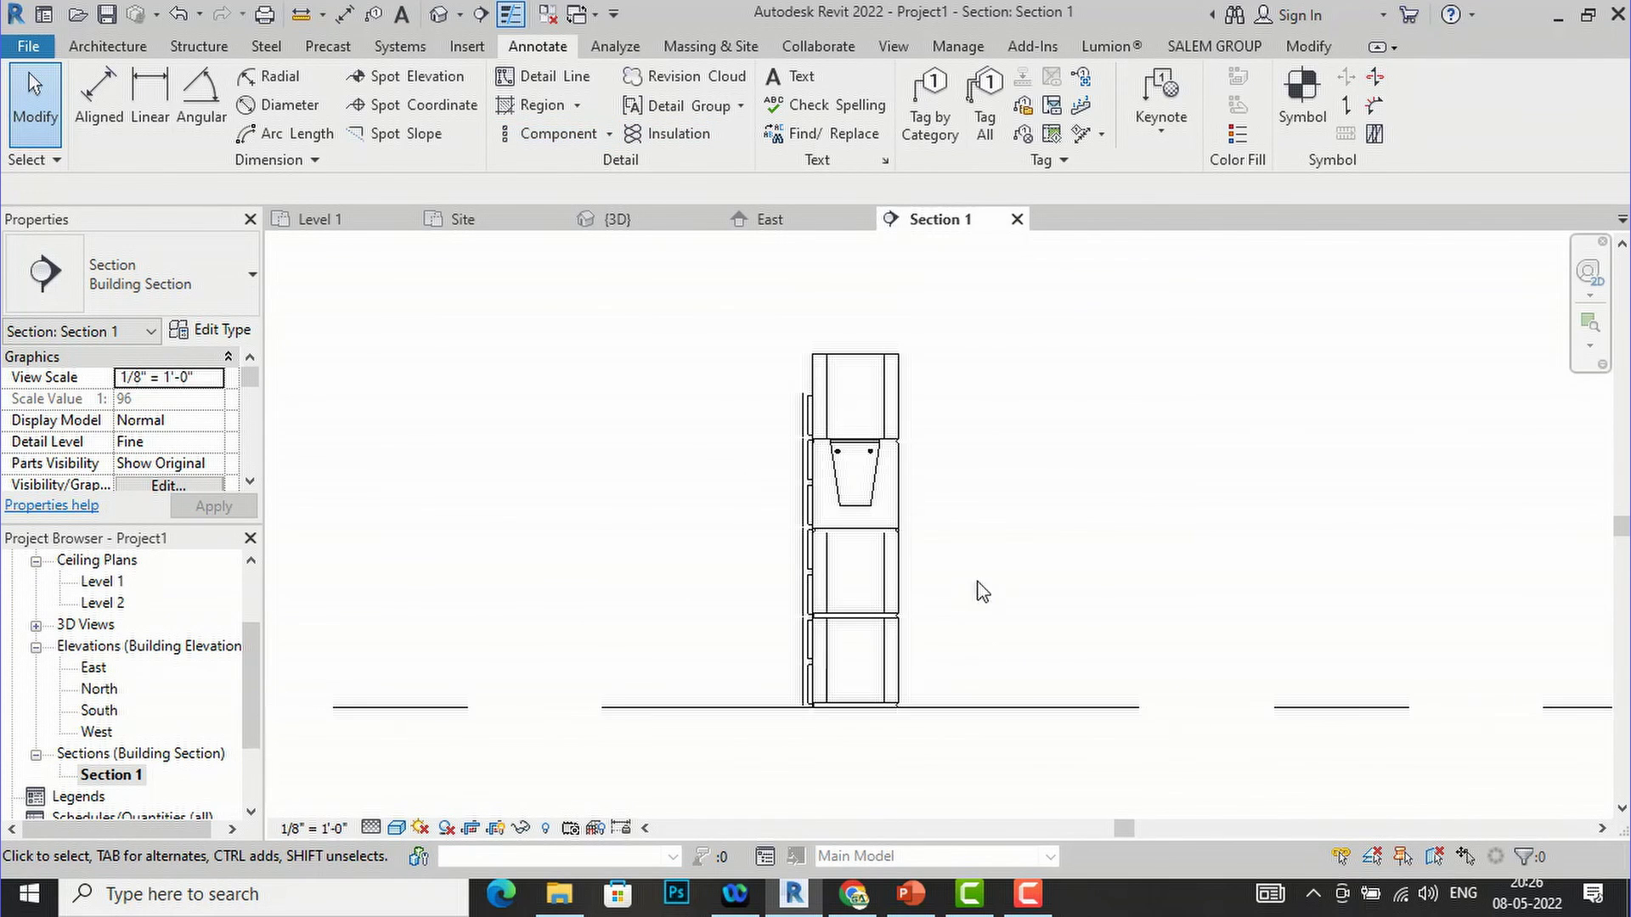
scroll(990, 462, "up", 1)
scroll(890, 344, "up", 1)
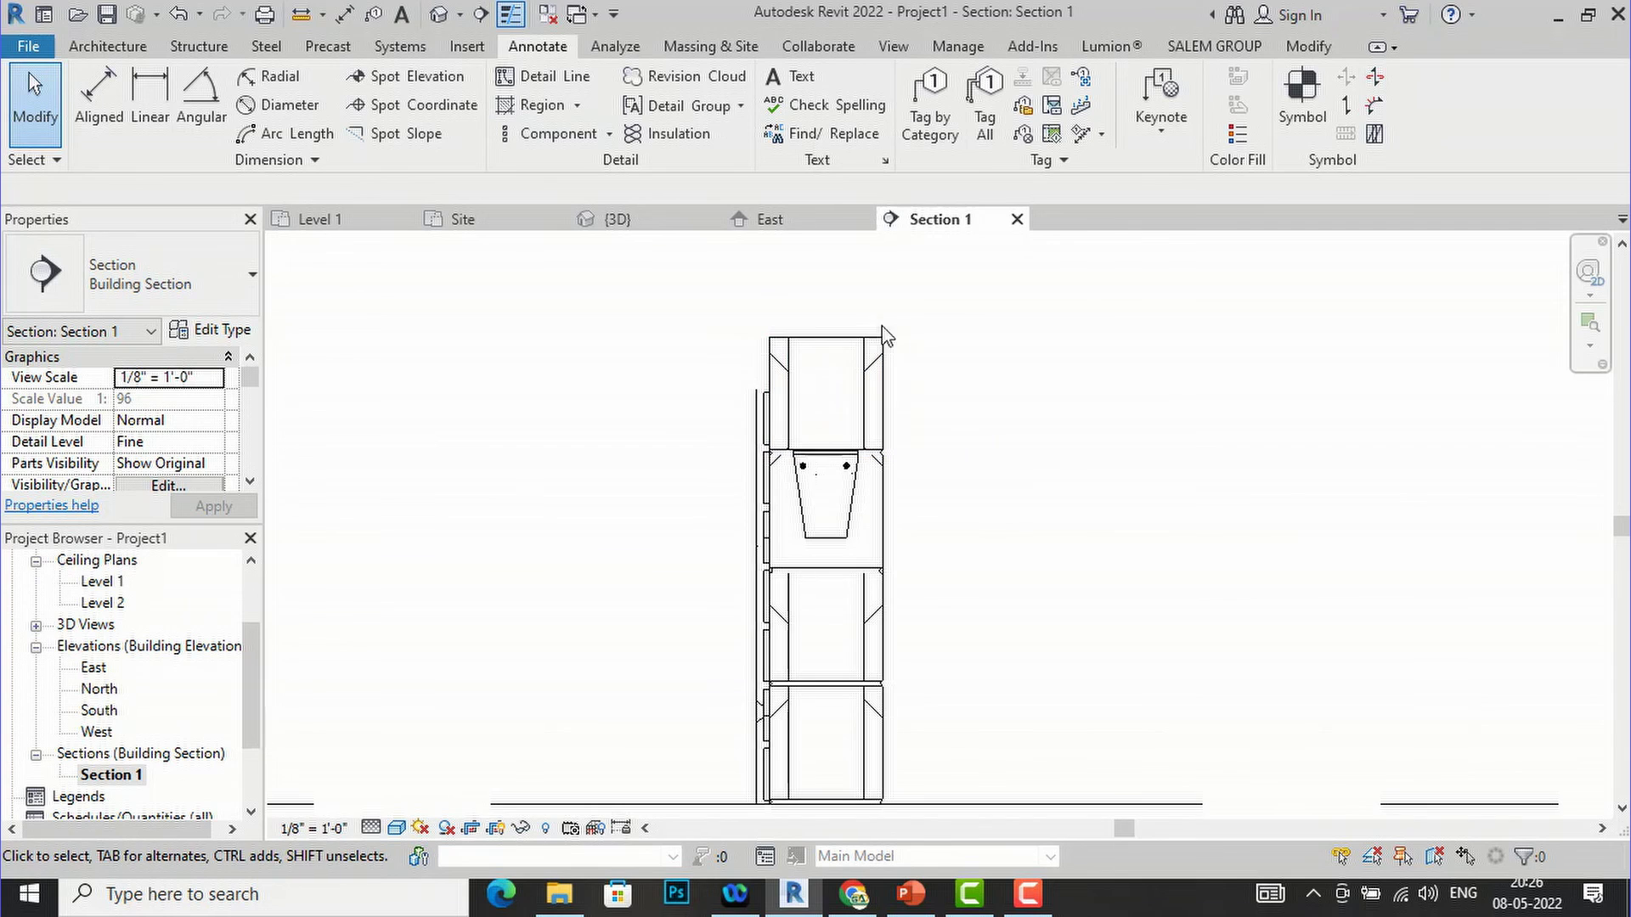
scroll(569, 592, "down", 1)
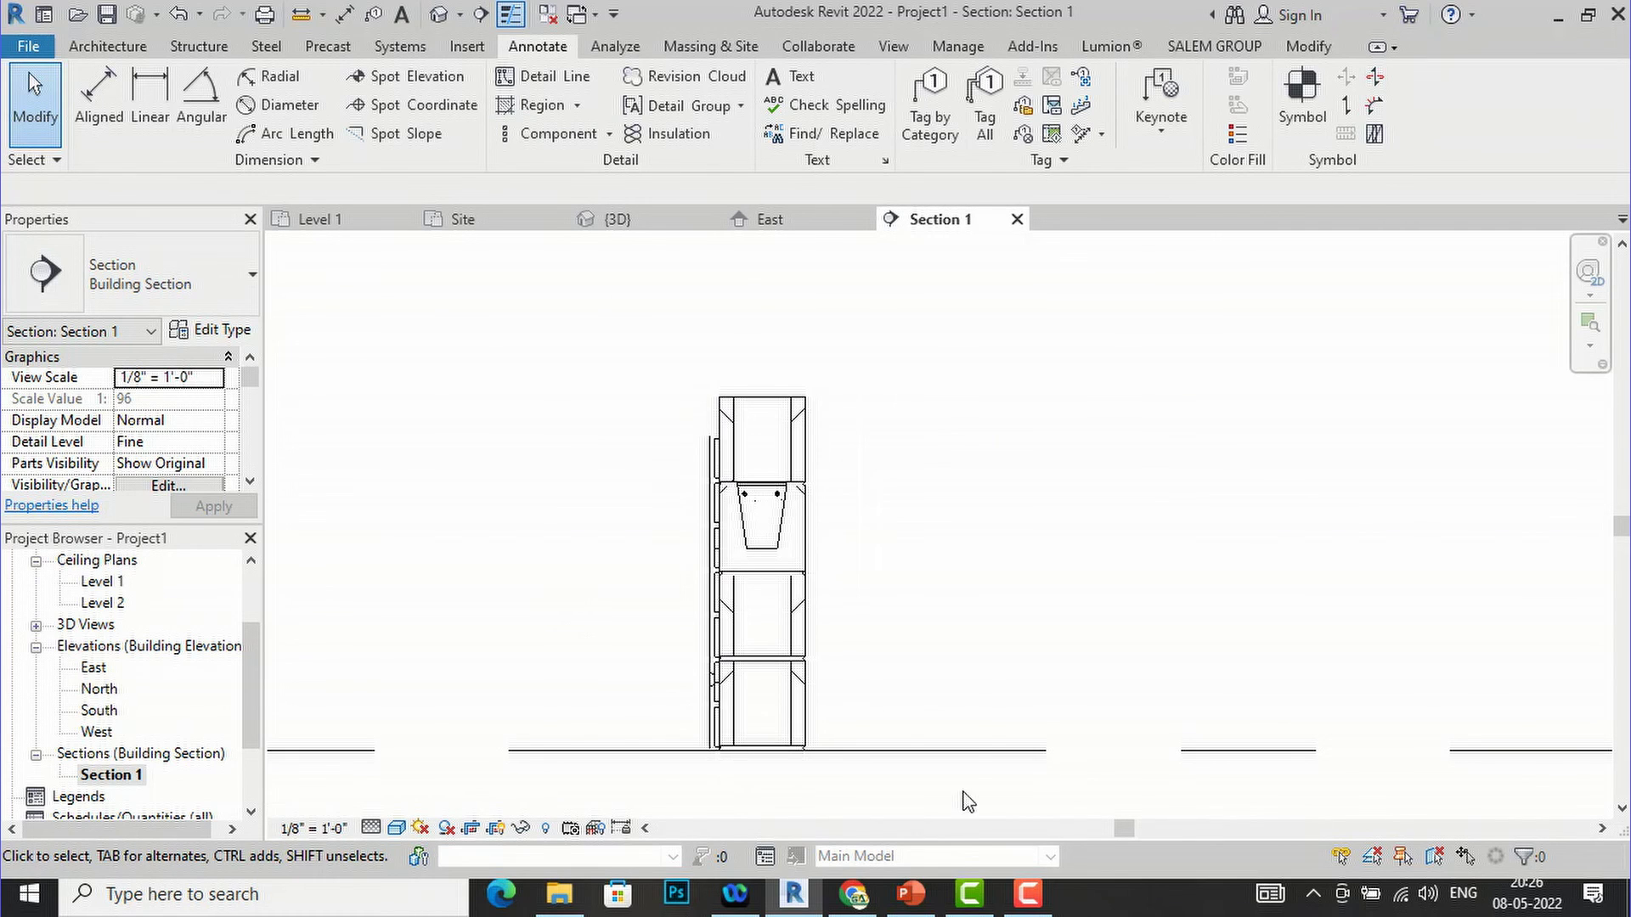